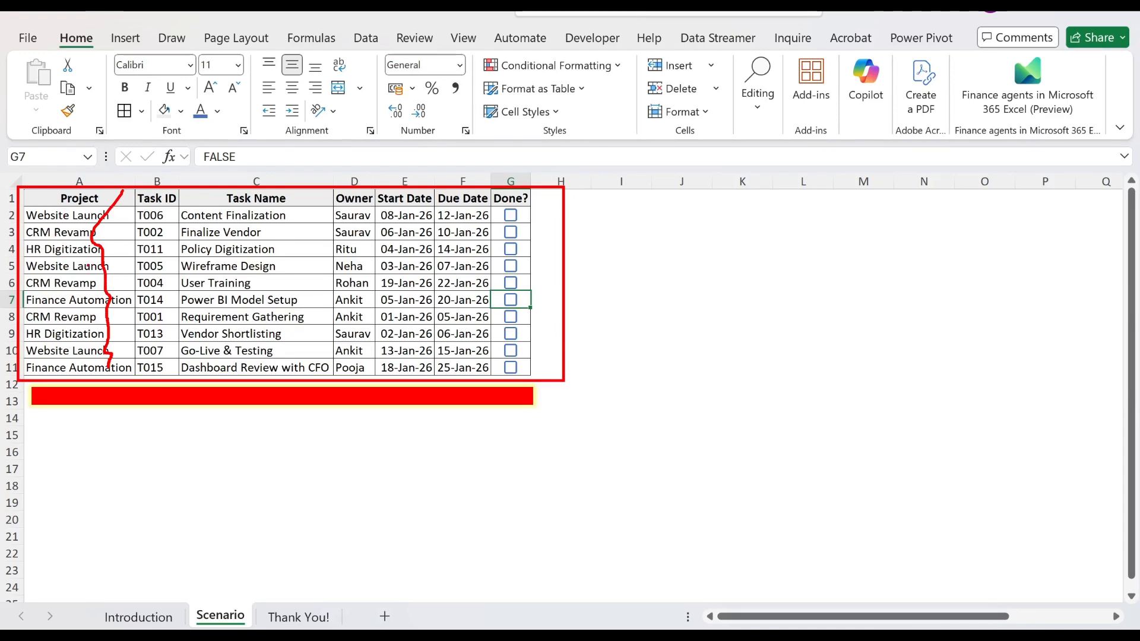
{"action": "key", "text": "Escape"}
{"action": "left_click_drag", "start_coordinate": [351, 200], "coordinate": [353, 352]}
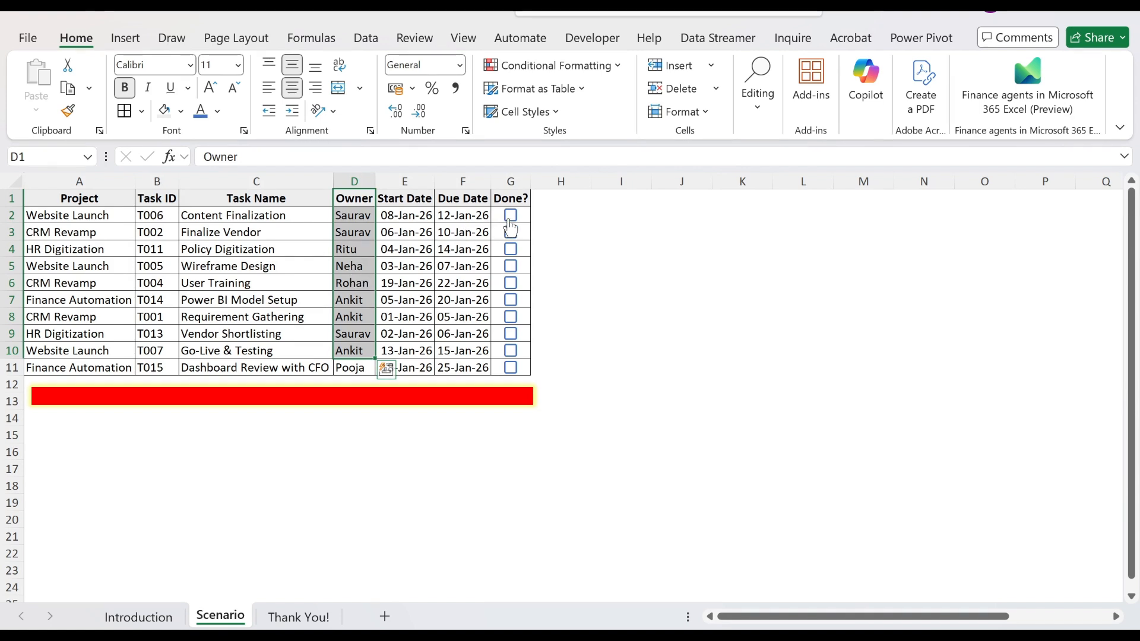
{"action": "left_click_drag", "start_coordinate": [524, 211], "coordinate": [522, 374]}
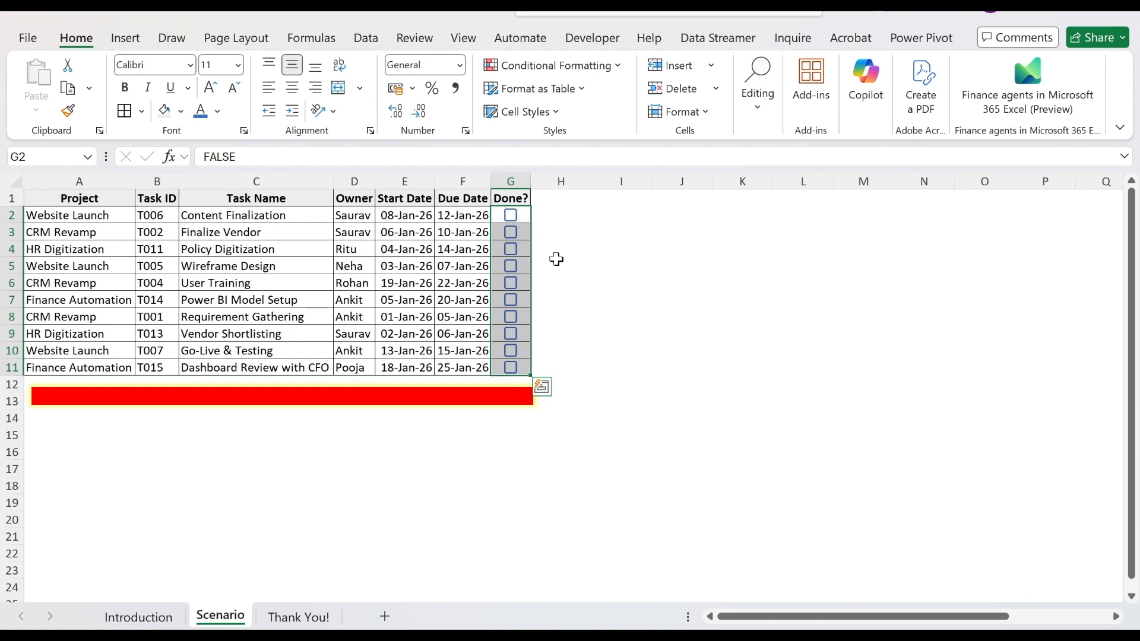
- Mark the Content Finalization and User Training tasks as done on the Scenario sheet
{"action": "left_click", "coordinate": [510, 215]}
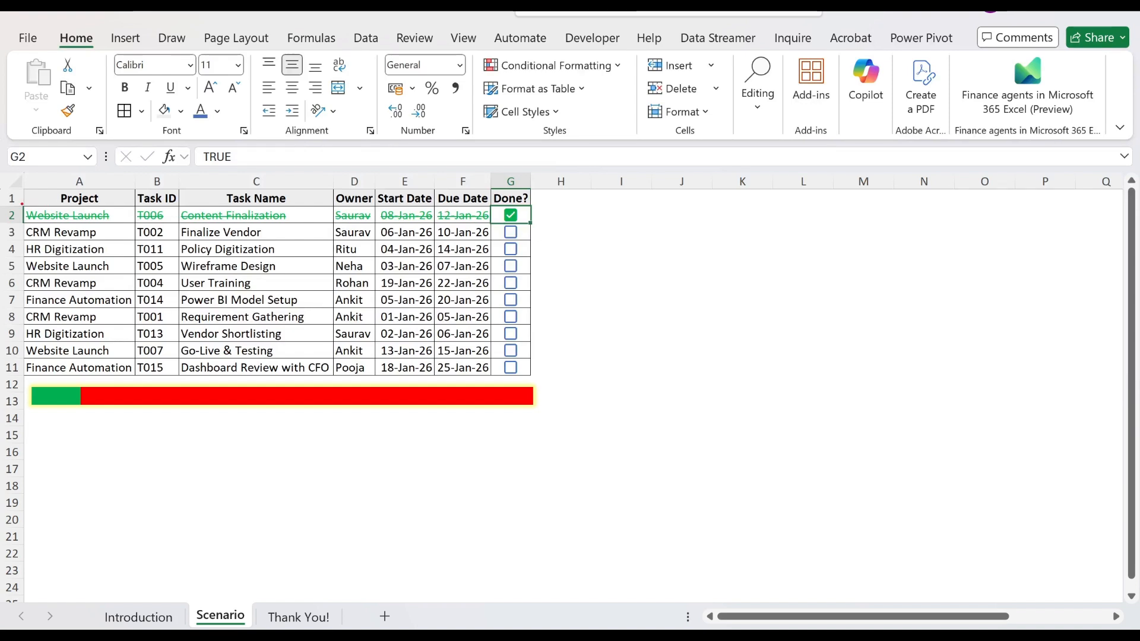
{"action": "mouse_move", "coordinate": [22, 205]}
{"action": "left_mouse_down"}
{"action": "mouse_move", "coordinate": [298, 225]}
{"action": "mouse_move", "coordinate": [468, 214]}
{"action": "mouse_move", "coordinate": [496, 224]}
{"action": "mouse_move", "coordinate": [609, 191]}
{"action": "left_mouse_up"}
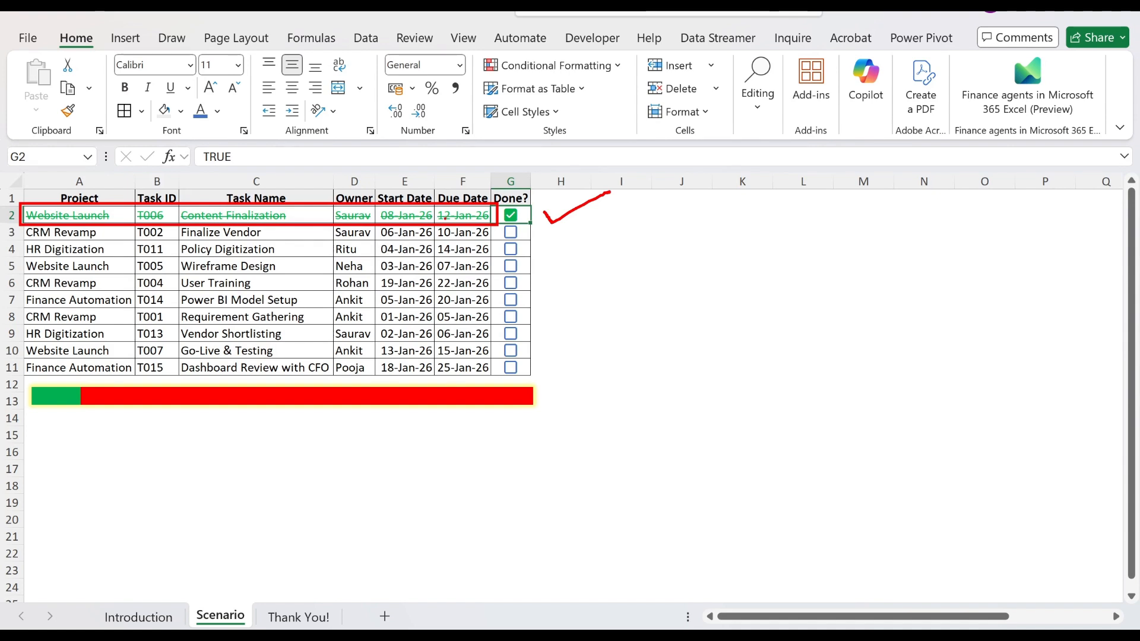
{"action": "mouse_move", "coordinate": [24, 382]}
{"action": "left_mouse_down"}
{"action": "mouse_move", "coordinate": [479, 399]}
{"action": "mouse_move", "coordinate": [584, 418]}
{"action": "left_mouse_up"}
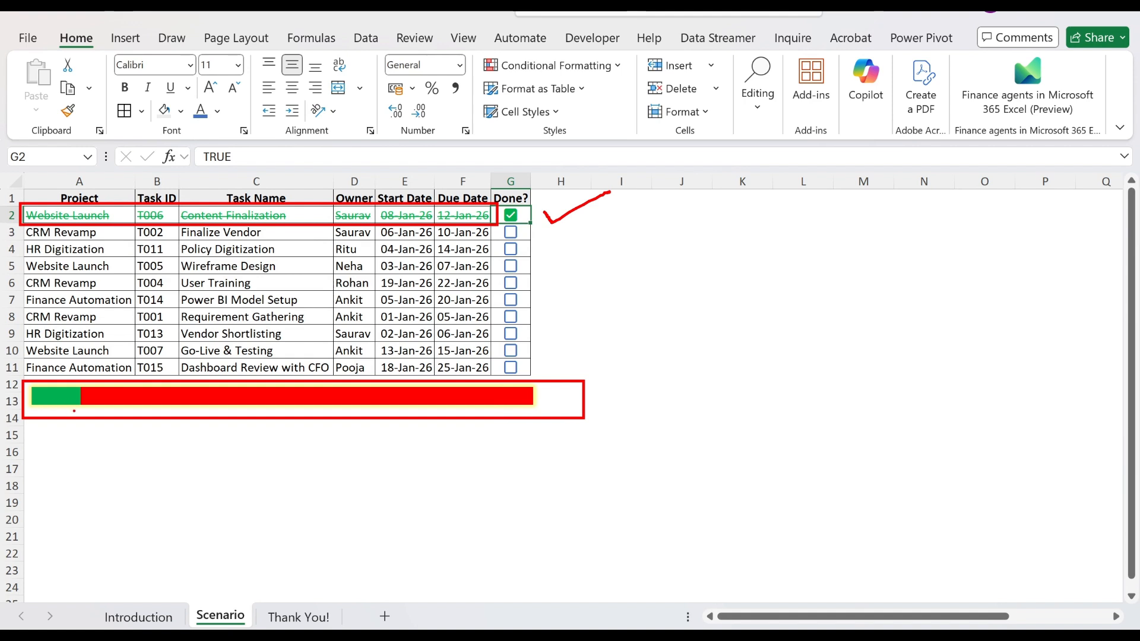
{"action": "left_click_drag", "start_coordinate": [74, 411], "coordinate": [86, 484]}
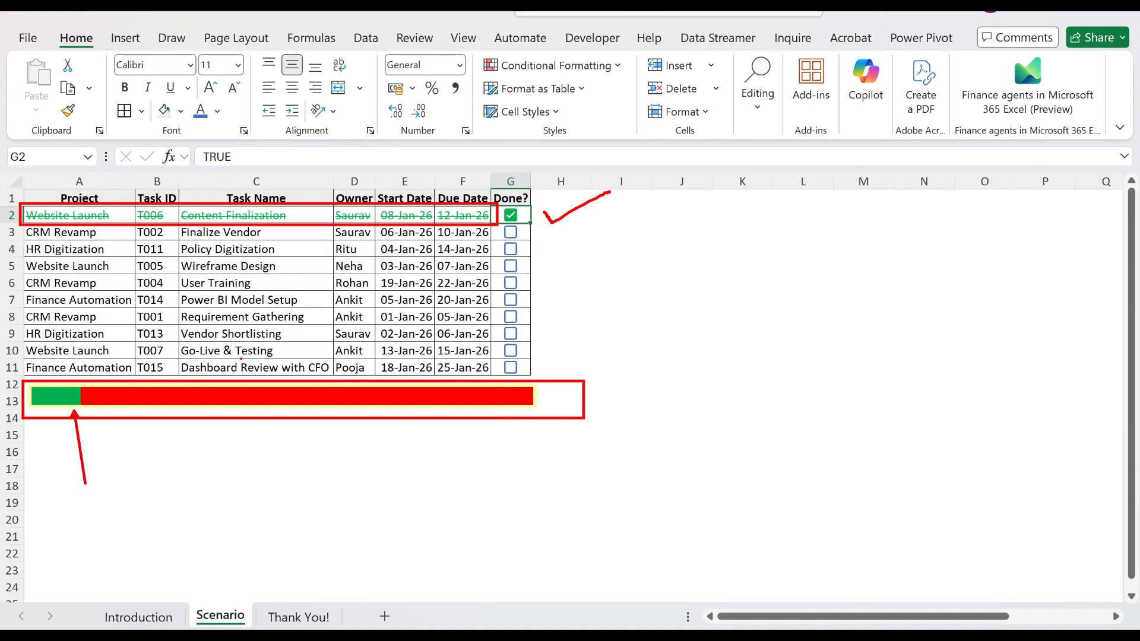
{"action": "left_click", "coordinate": [510, 283]}
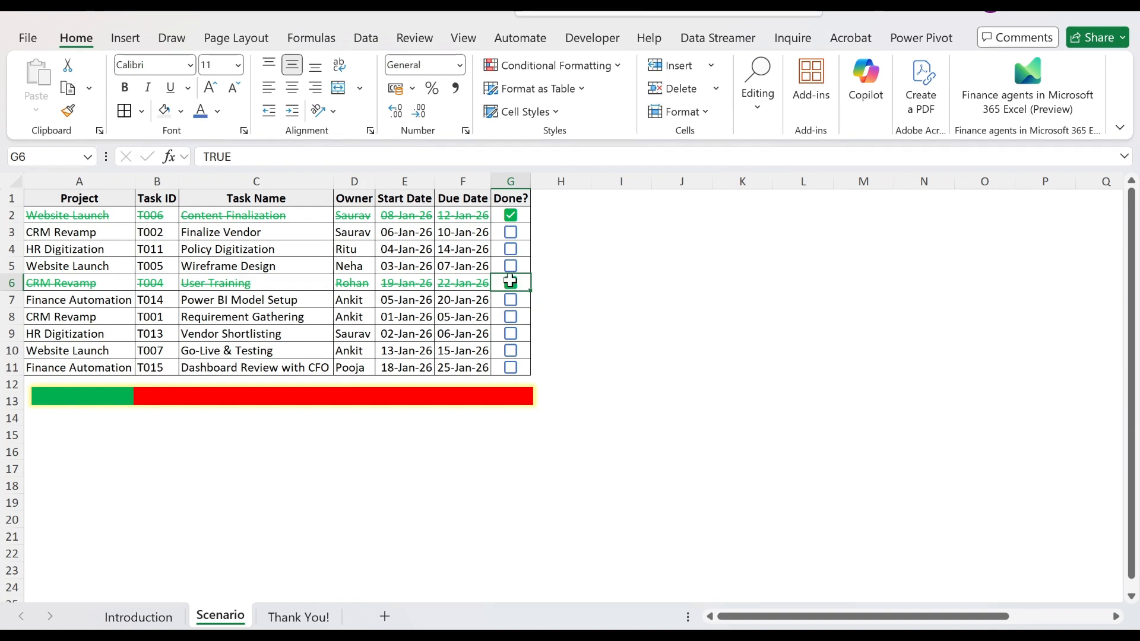
{"action": "left_click_drag", "start_coordinate": [72, 385], "coordinate": [166, 422]}
{"action": "key", "text": "Escape"}
- Mark Requirement Gathering, Go-Live & Testing, Dashboard Review with CFO, Wireframe Design and Policy Digitization as done
{"action": "left_click", "coordinate": [509, 318]}
{"action": "left_click", "coordinate": [510, 350]}
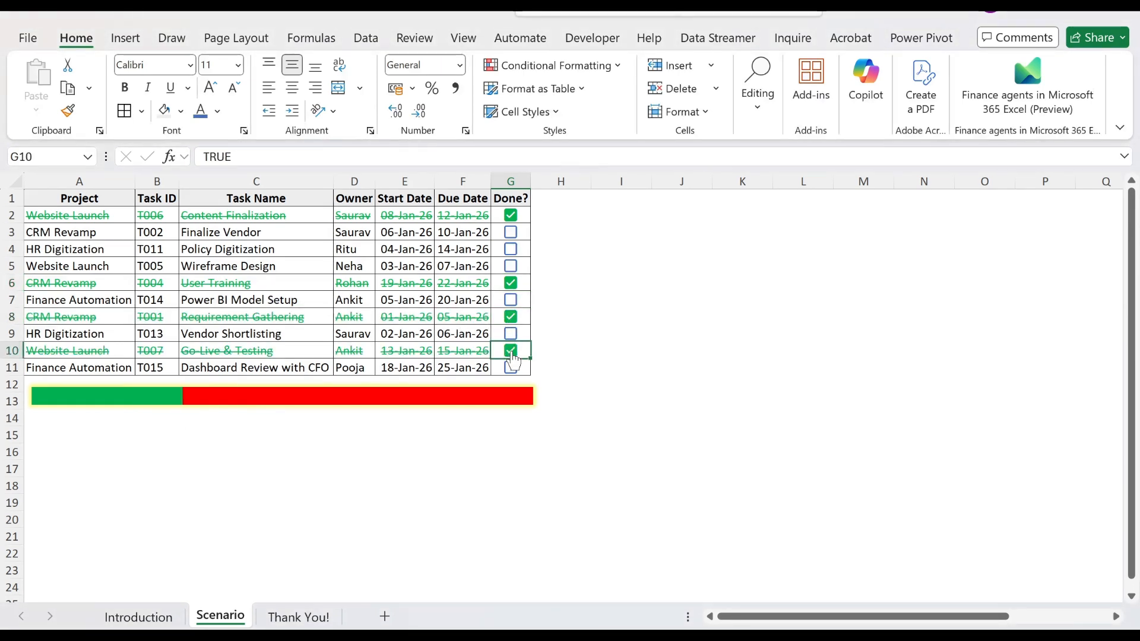
{"action": "left_click", "coordinate": [511, 368]}
{"action": "left_click", "coordinate": [510, 265]}
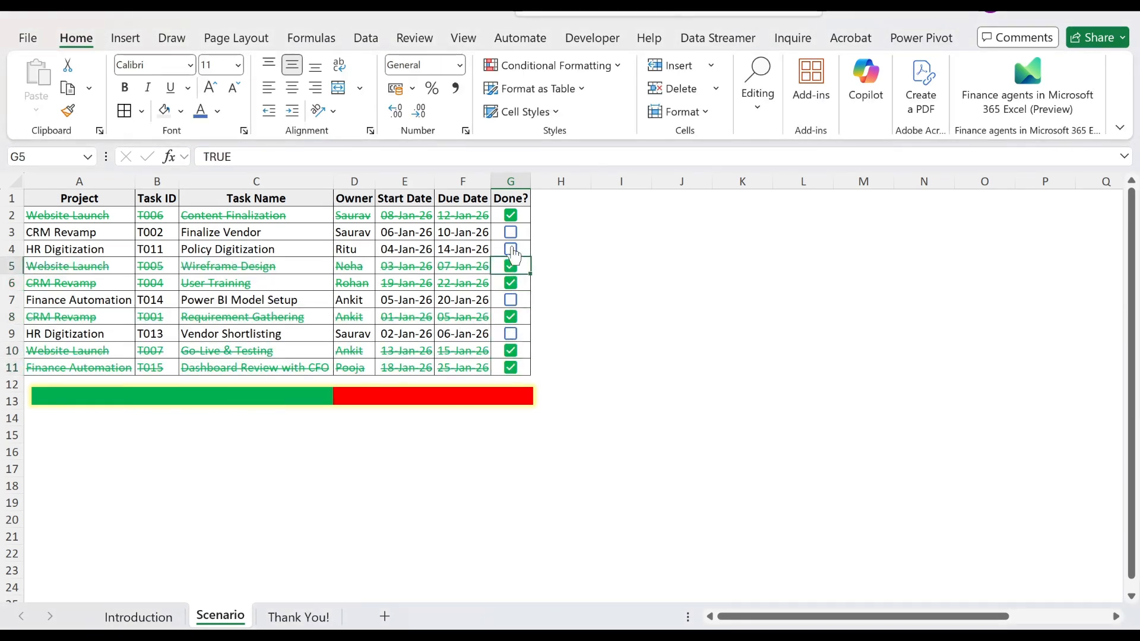
{"action": "left_click", "coordinate": [511, 249]}
{"action": "left_click", "coordinate": [510, 249]}
{"action": "left_click", "coordinate": [510, 249]}
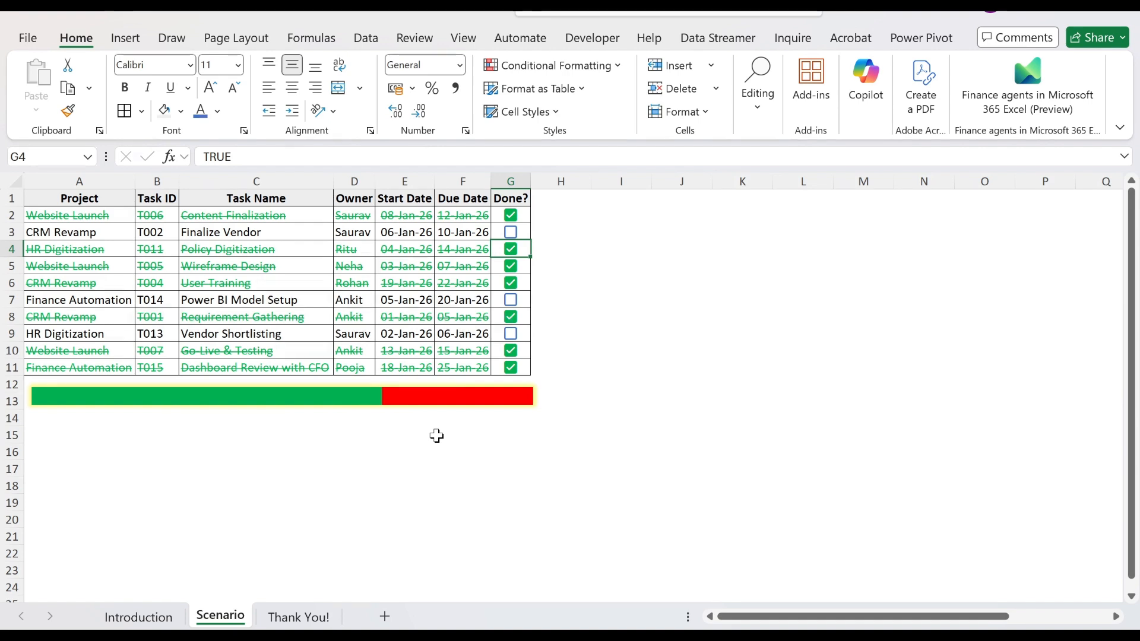
- Untick every completed task's Done? checkbox in G2:G11 of the Scenario sheet
{"action": "key", "text": "space"}
{"action": "key", "text": "Down"}
{"action": "key", "text": "space"}
{"action": "key", "text": "Down"}
{"action": "key", "text": "Down"}
{"action": "key", "text": "Down"}
{"action": "key", "text": "Down"}
{"action": "key", "text": "Down"}
{"action": "key", "text": "Down"}
{"action": "key", "text": "space"}
{"action": "key", "text": "Up"}
{"action": "key", "text": "space"}
{"action": "key", "text": "Up"}
{"action": "key", "text": "Up"}
{"action": "key", "text": "space"}
{"action": "key", "text": "Up"}
{"action": "key", "text": "Up"}
{"action": "key", "text": "space"}
{"action": "key", "text": "Up"}
{"action": "key", "text": "Up"}
{"action": "key", "text": "Up"}
{"action": "key", "text": "Up"}
{"action": "key", "text": "space"}
- Copy the task table A1:F11, without the Done? column, from the Scenario sheet to cell A1 of a new worksheet
{"action": "key", "text": "ctrl+Left"}
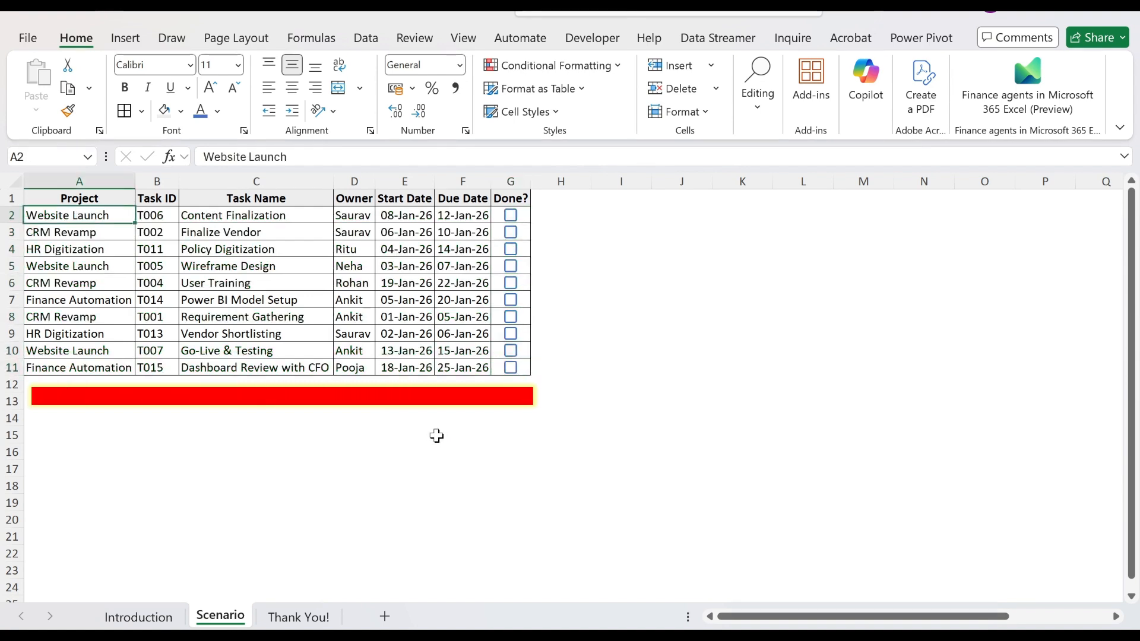
{"action": "key", "text": "ctrl+Up"}
{"action": "key", "text": "ctrl+shift+Right"}
{"action": "key", "text": "shift+Left"}
{"action": "key", "text": "ctrl+shift+Down"}
{"action": "key", "text": "ctrl+c"}
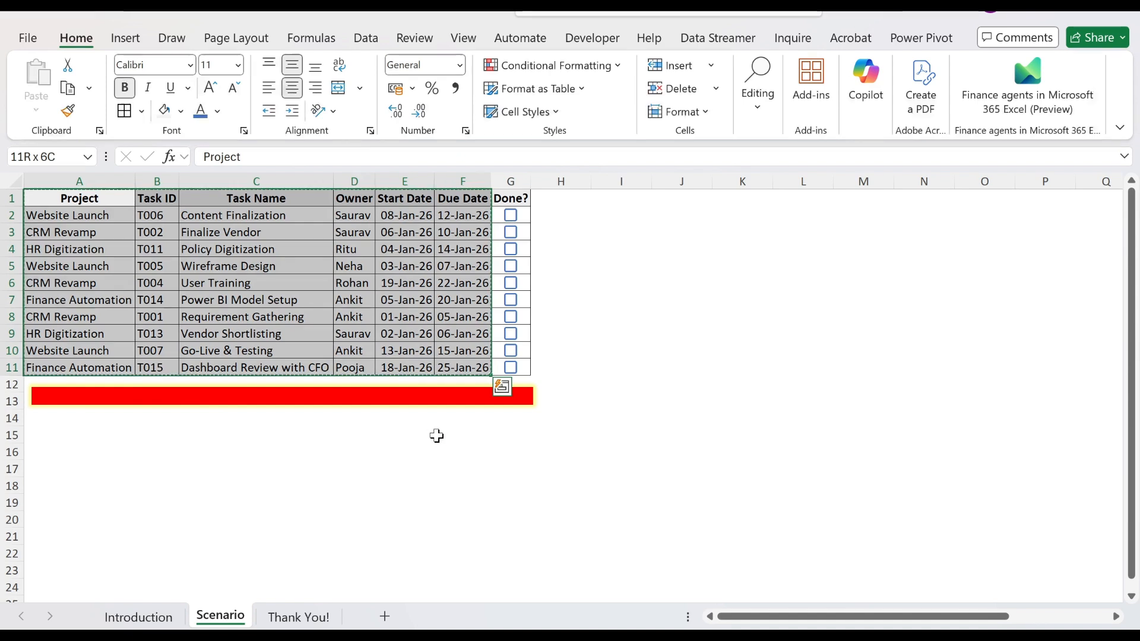
{"action": "key", "text": "shift+F11"}
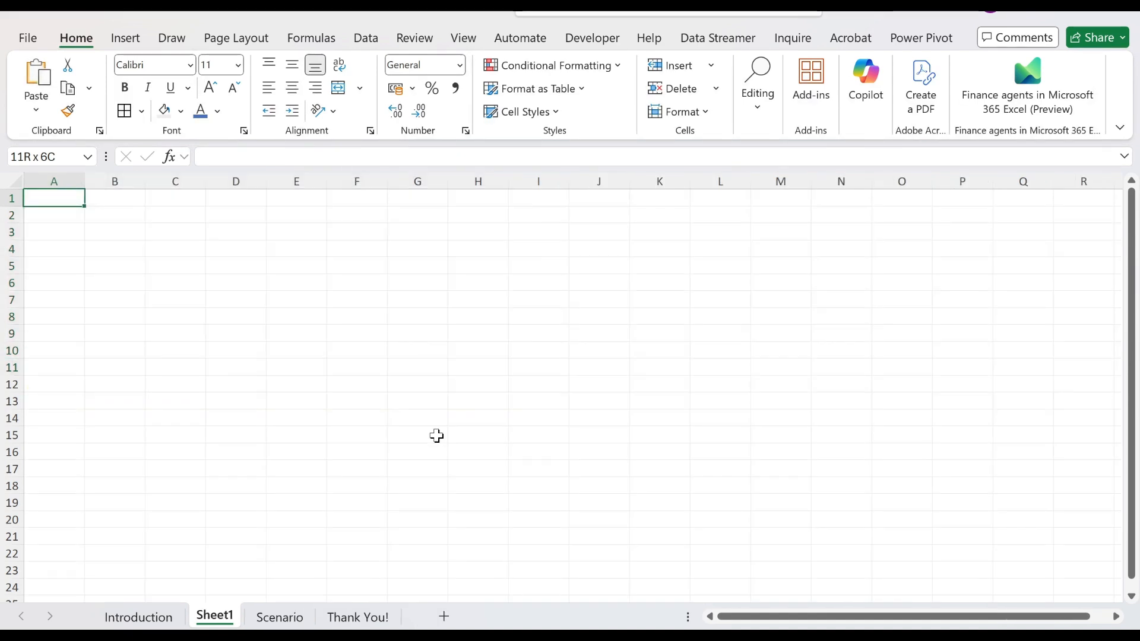
{"action": "key", "text": "ctrl+v"}
- Autofit the column widths of the pasted task table
{"action": "key", "text": "alt+o"}
{"action": "key", "text": "c"}
{"action": "key", "text": "a"}
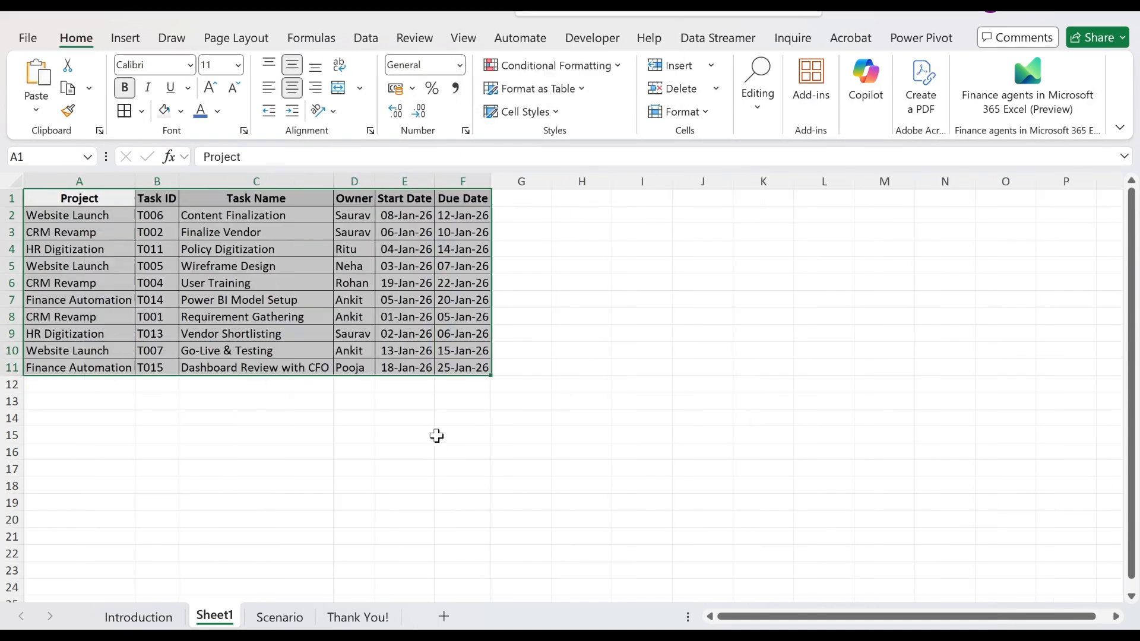
- Copy the Done? header from the Scenario sheet into cell G1 of Sheet1
{"action": "key", "text": "ctrl+Right"}
{"action": "key", "text": "Right"}
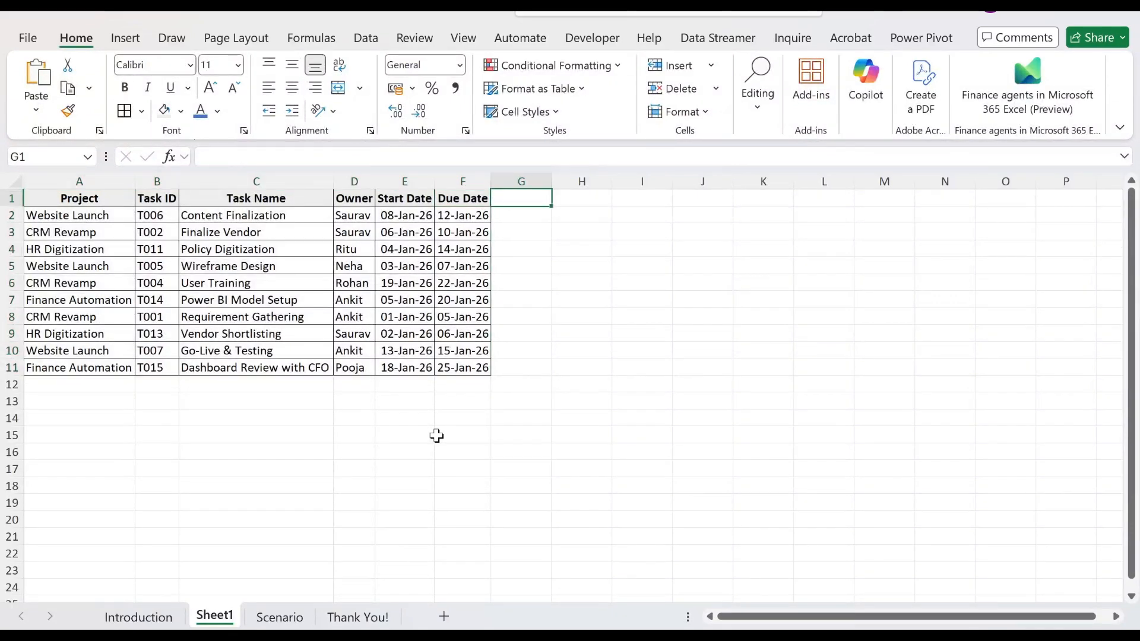
{"action": "key", "text": "ctrl+Page_Down"}
{"action": "key", "text": "ctrl+Right"}
{"action": "key", "text": "ctrl+c"}
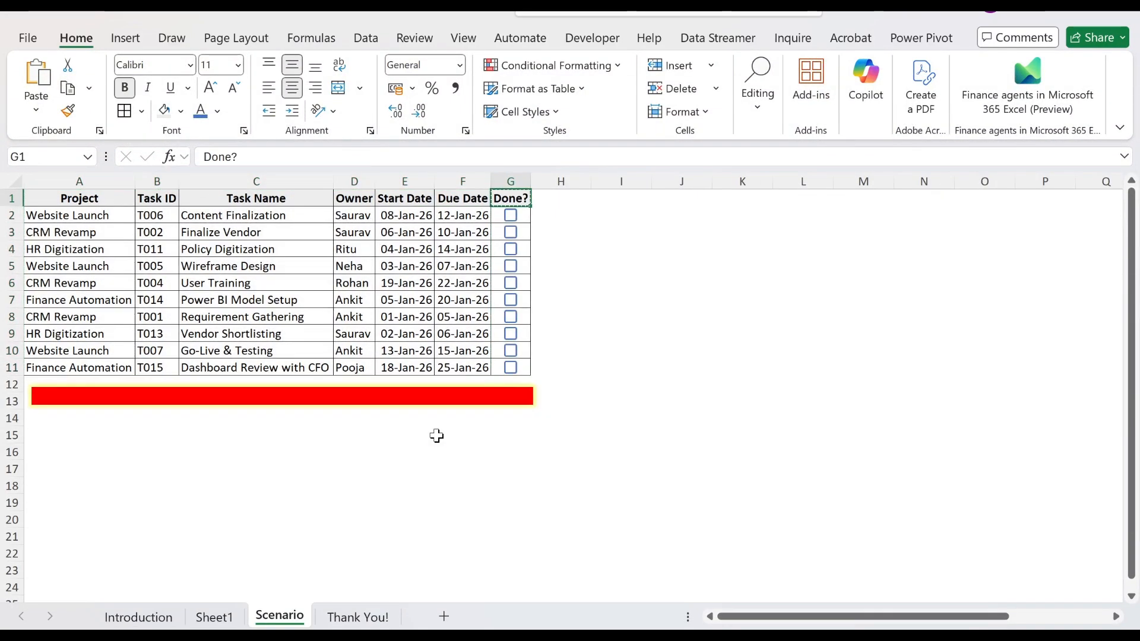
{"action": "key", "text": "ctrl+Page_Up"}
{"action": "key", "text": "ctrl+v"}
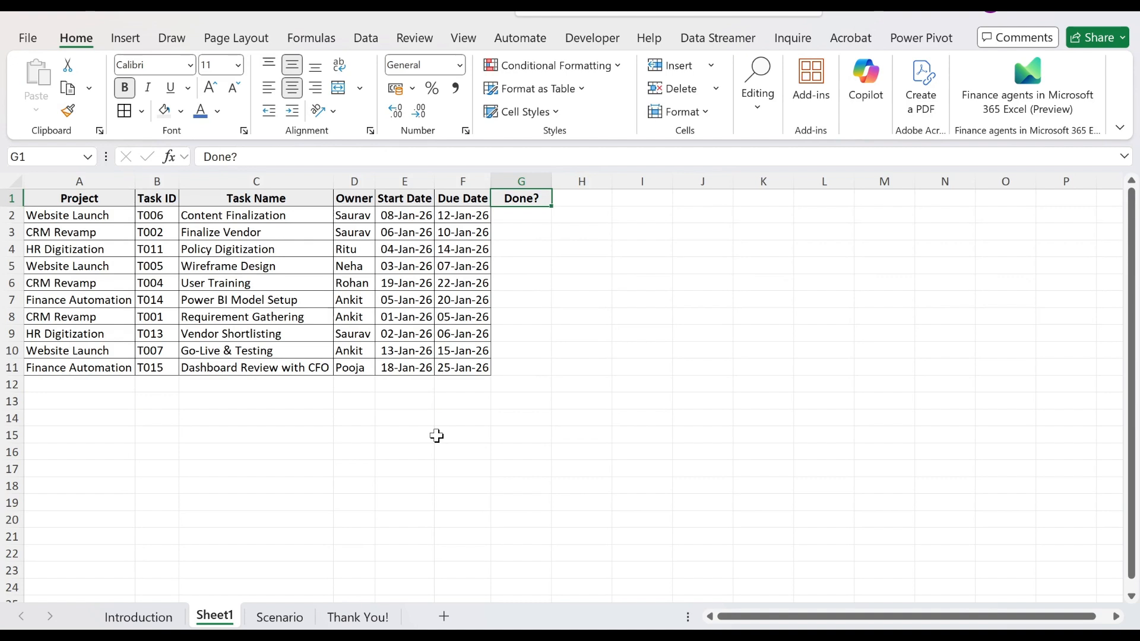
- Turn off the gridlines on Sheet1 and keep cell G2 selected
{"action": "key", "text": "Down"}
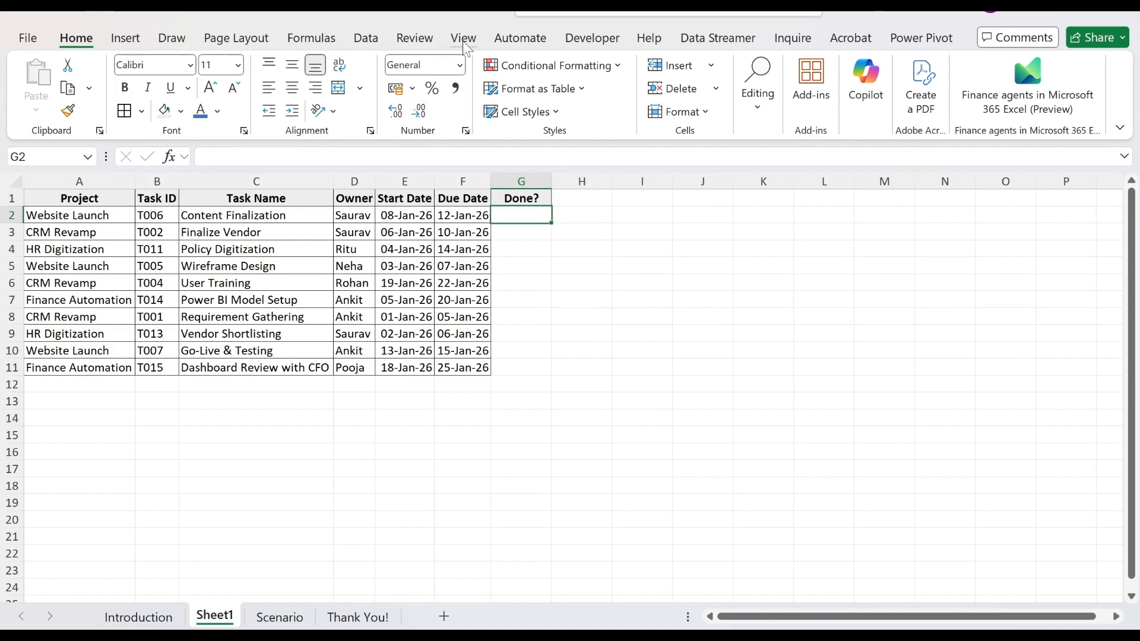
{"action": "left_click", "coordinate": [463, 41]}
{"action": "left_click", "coordinate": [426, 90]}
{"action": "key", "text": "Left"}
{"action": "key", "text": "Right"}
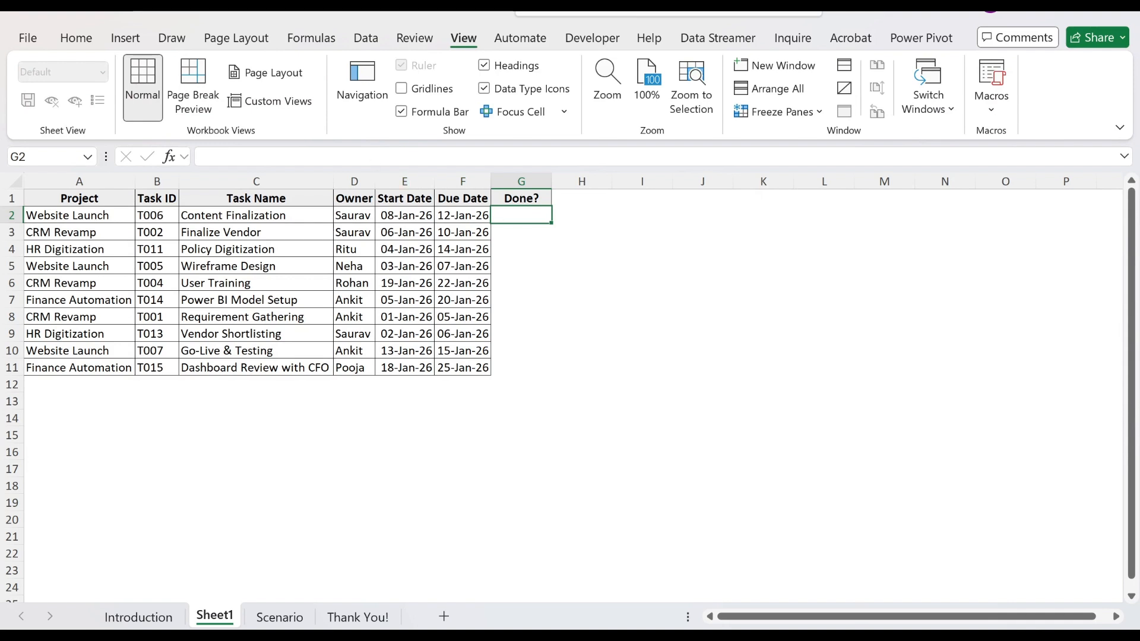
- Insert a checkbox in cell G2 for the first task under Done?
{"action": "left_click", "coordinate": [134, 44]}
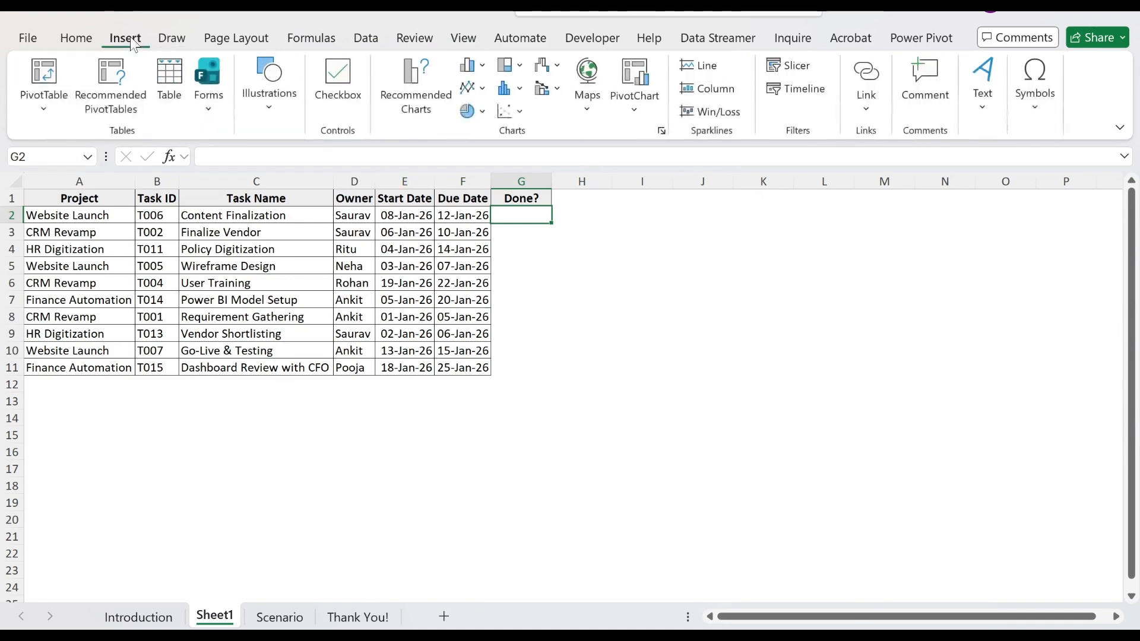
{"action": "mouse_move", "coordinate": [141, 27]}
{"action": "left_mouse_down"}
{"action": "mouse_move", "coordinate": [181, 51]}
{"action": "mouse_move", "coordinate": [139, 23]}
{"action": "left_mouse_up"}
{"action": "mouse_move", "coordinate": [306, 53]}
{"action": "left_mouse_down"}
{"action": "mouse_move", "coordinate": [381, 129]}
{"action": "mouse_move", "coordinate": [350, 178]}
{"action": "left_mouse_up"}
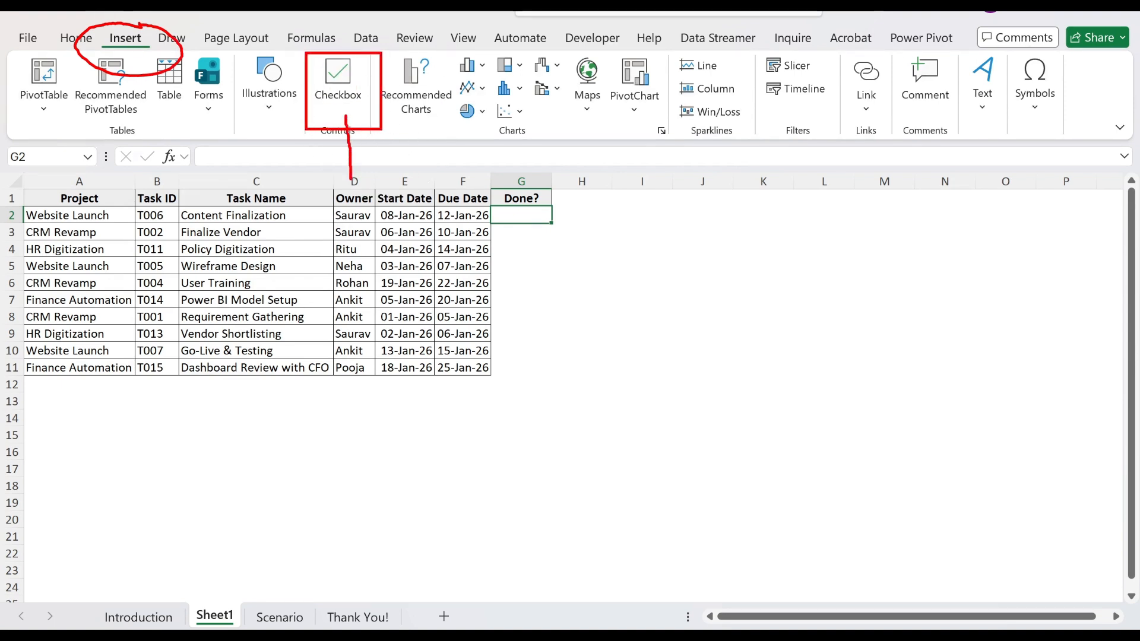
{"action": "left_click_drag", "start_coordinate": [939, 143], "coordinate": [944, 219]}
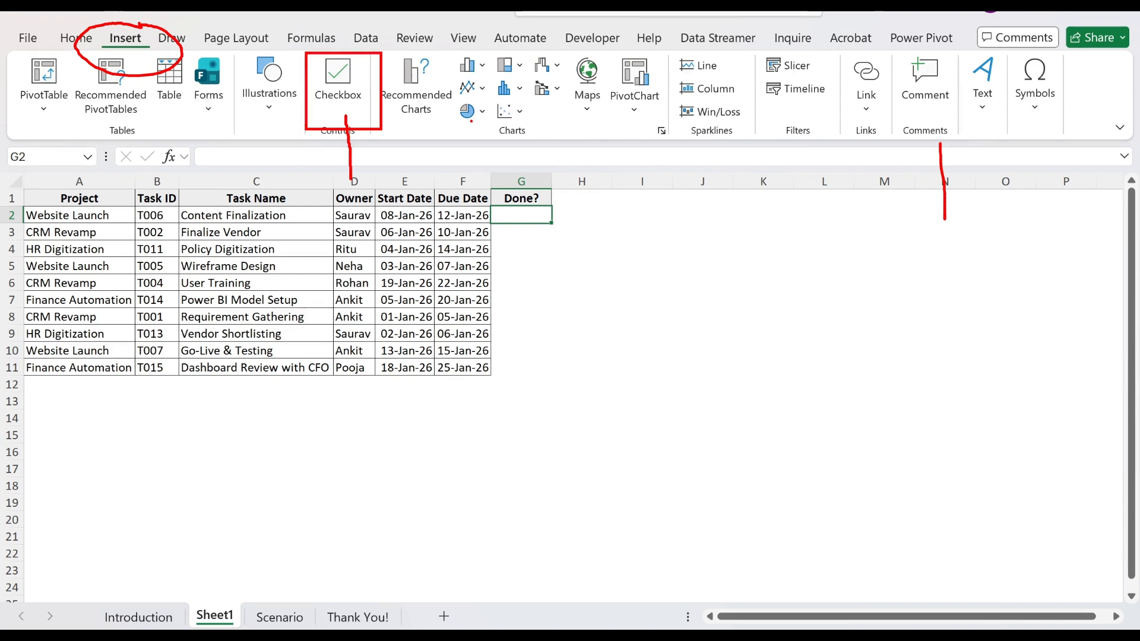
{"action": "key", "text": "Escape"}
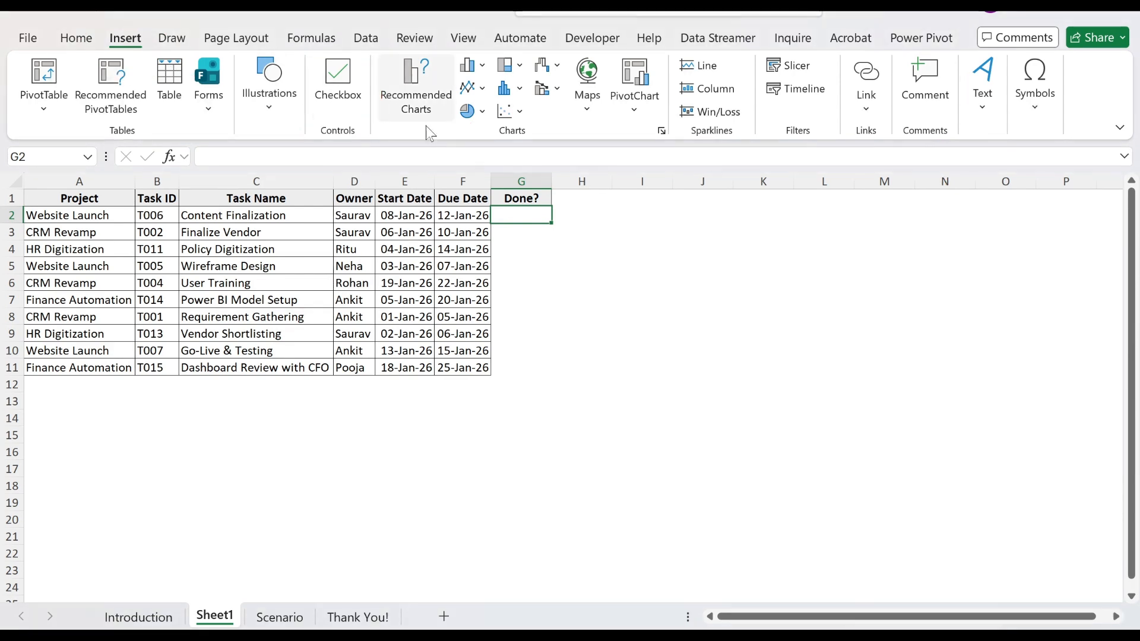
{"action": "left_click", "coordinate": [338, 83]}
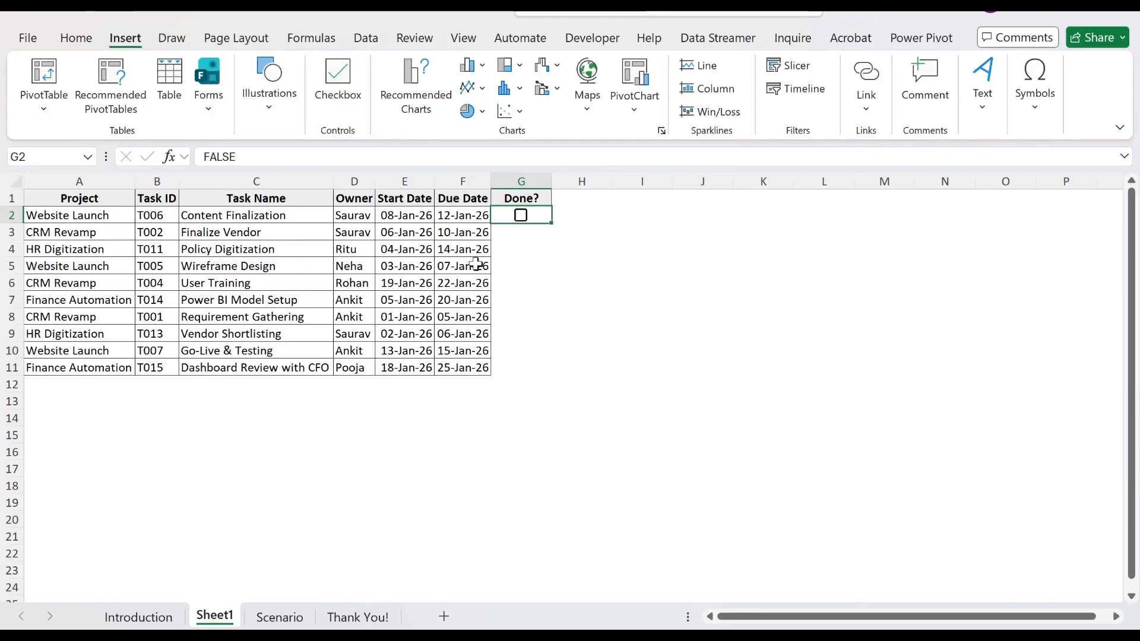
- Add checkboxes to all task rows in the Done? column, G2:G11
{"action": "key", "text": "shift+Down"}
{"action": "key", "text": "shift+Down"}
{"action": "key", "text": "shift+Down"}
{"action": "key", "text": "shift+Down"}
{"action": "key", "text": "shift+Down"}
{"action": "key", "text": "shift+Down"}
{"action": "key", "text": "shift+Down"}
{"action": "key", "text": "shift+Down"}
{"action": "key", "text": "shift+Down"}
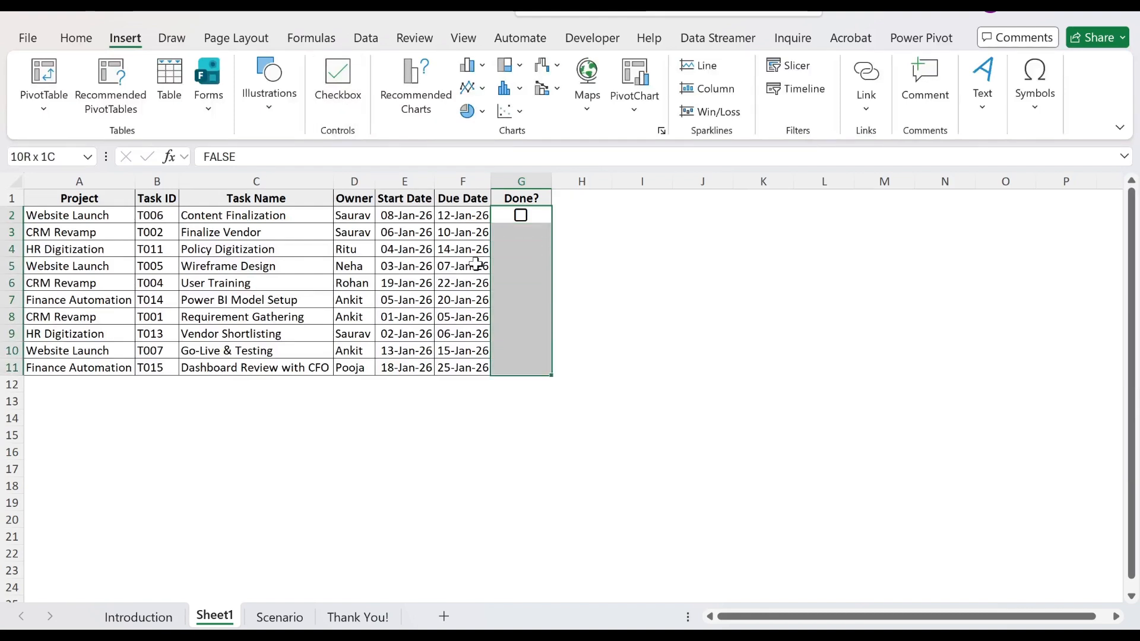
{"action": "left_click", "coordinate": [337, 83]}
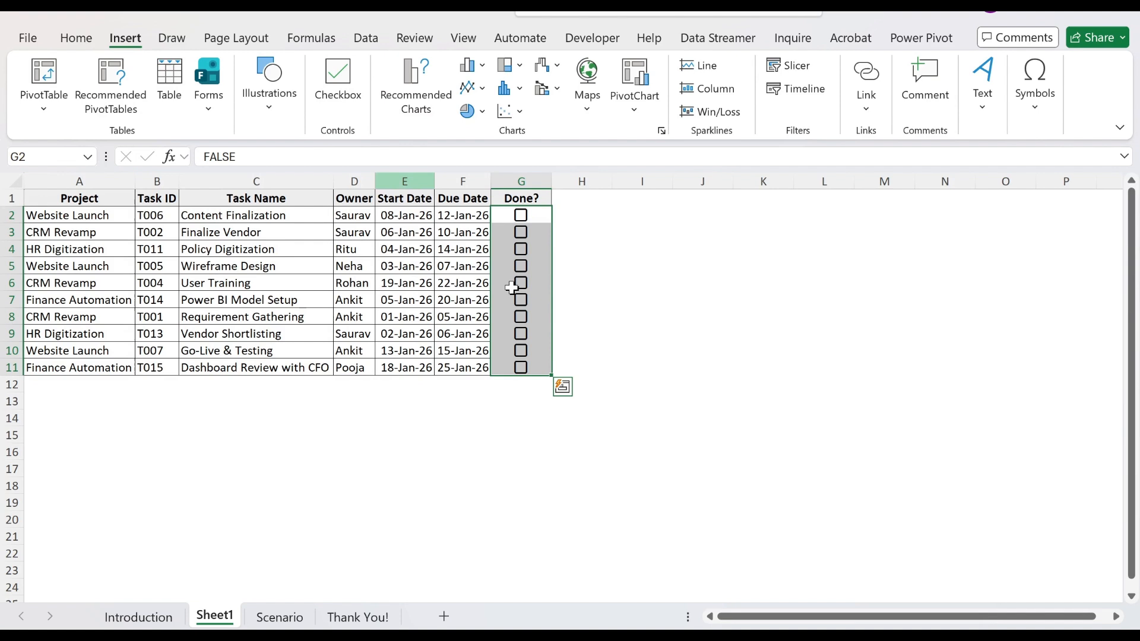
- Change the font colour of the checkboxes in G2:G11 to a darker theme blue
{"action": "key", "text": "alt+h"}
{"action": "left_click", "coordinate": [508, 235]}
{"action": "key", "text": "Up"}
{"action": "key", "text": "ctrl+shift+Down"}
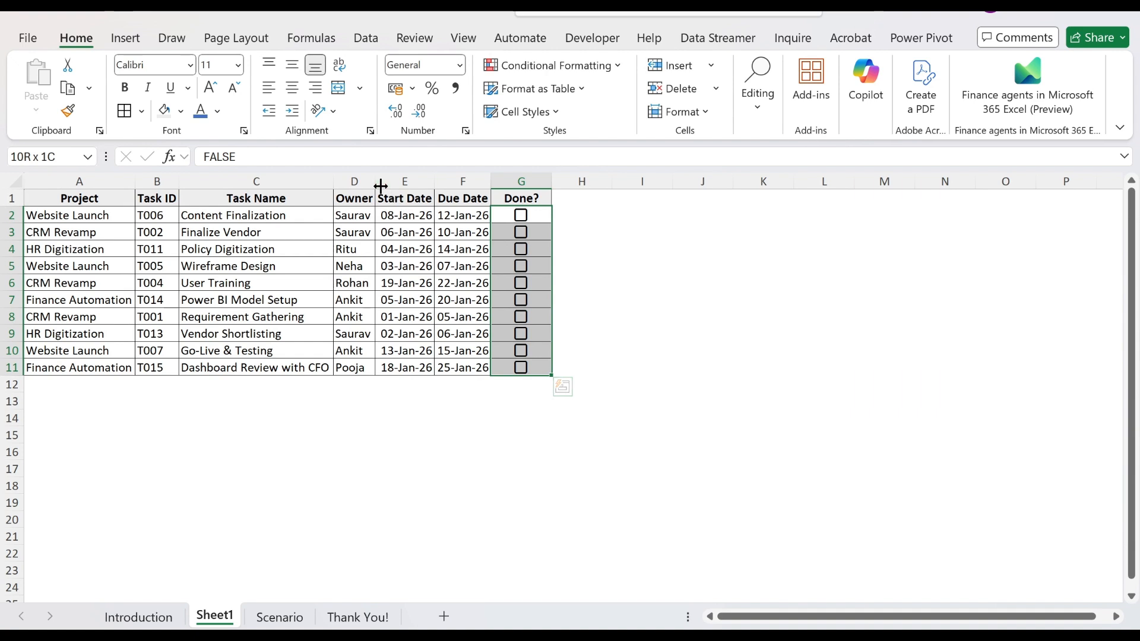
{"action": "left_click", "coordinate": [217, 111]}
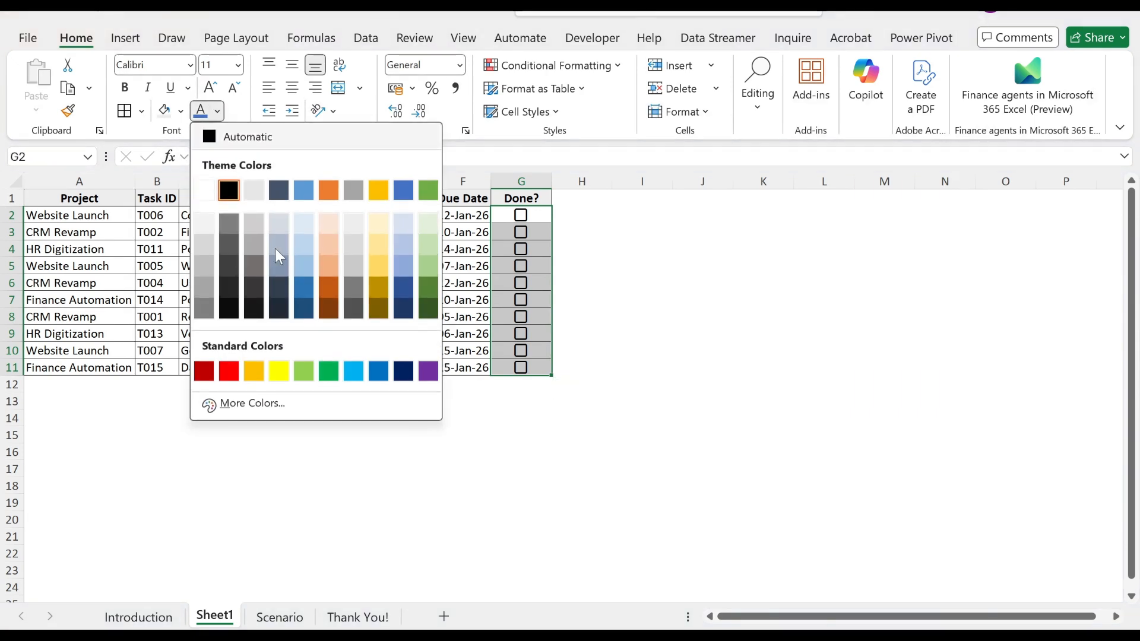
{"action": "left_click", "coordinate": [305, 289]}
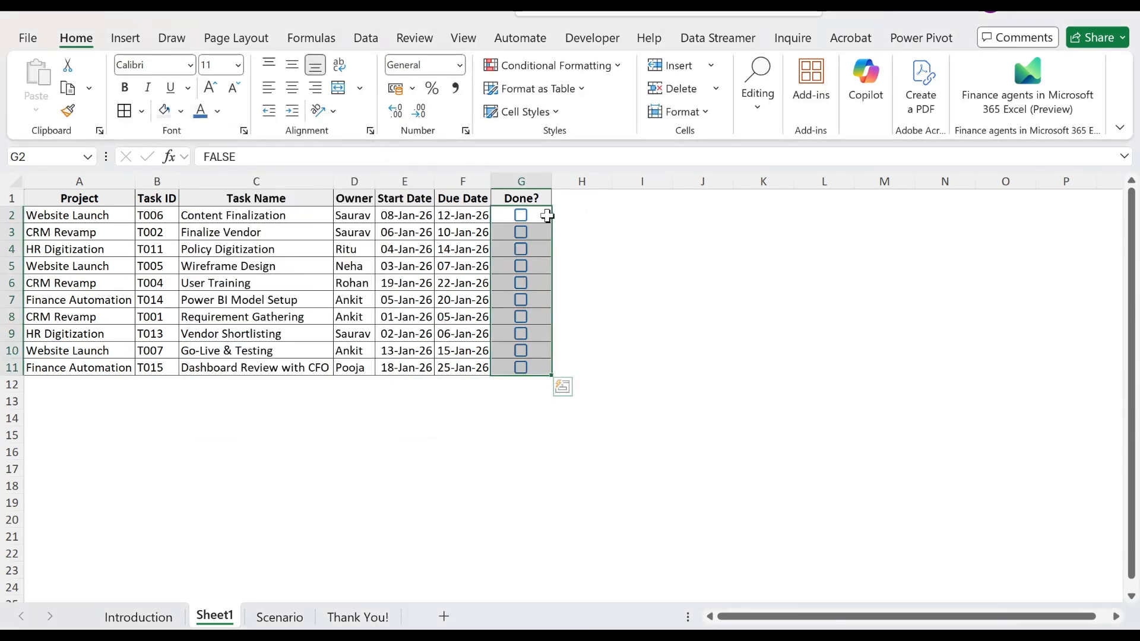
- Tick the Done? checkboxes of the first three tasks in G2:G4
{"action": "left_click", "coordinate": [521, 215]}
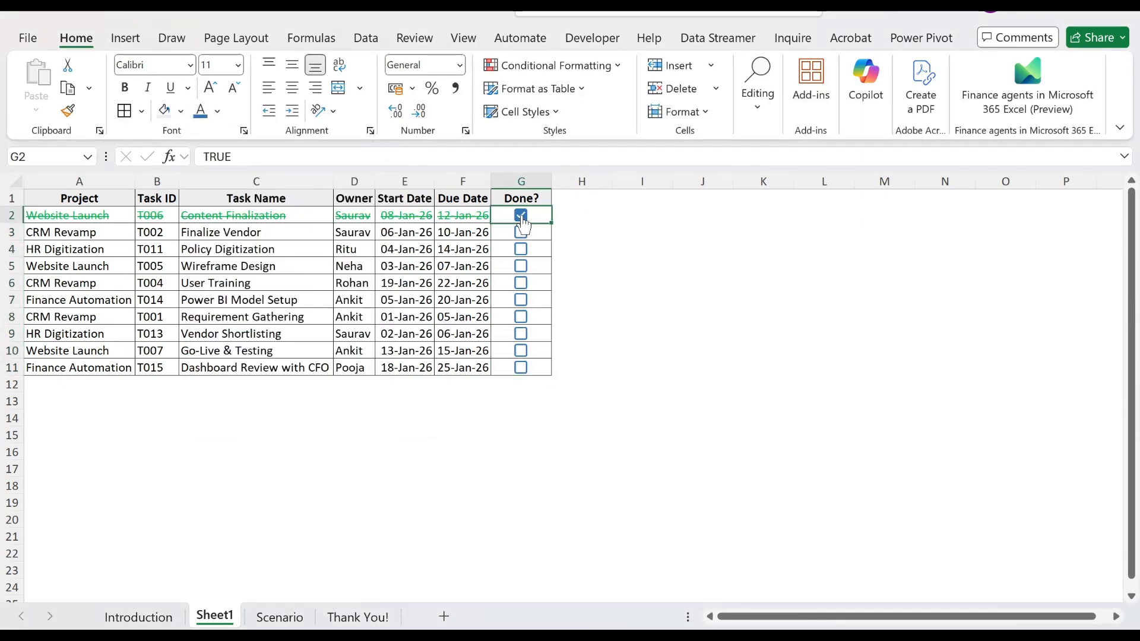
{"action": "left_click", "coordinate": [522, 233]}
{"action": "left_click", "coordinate": [521, 250]}
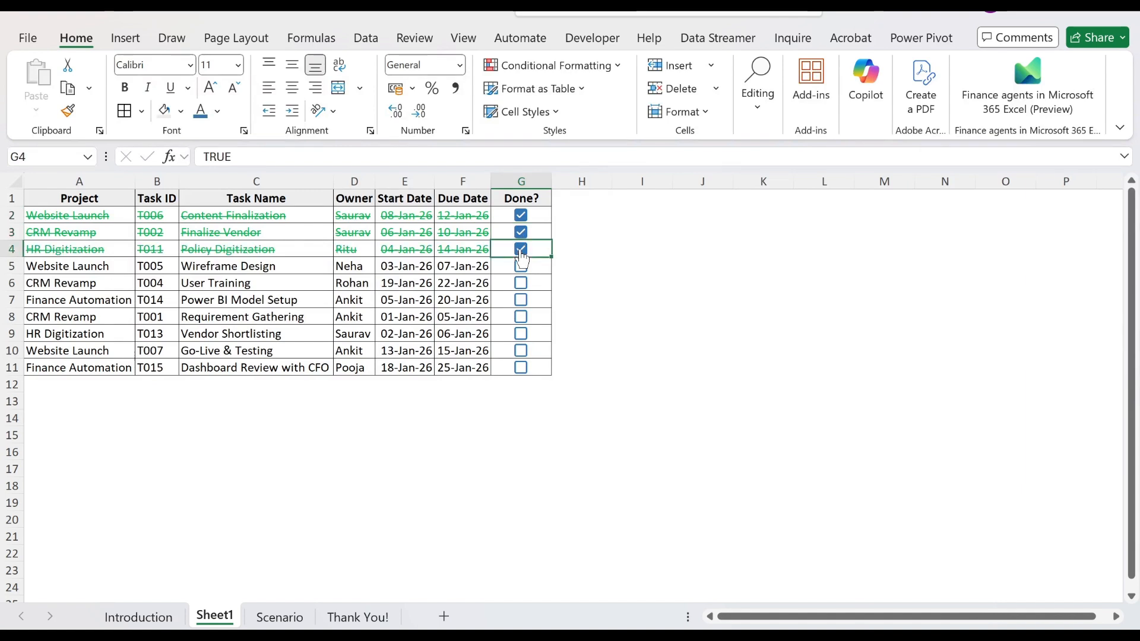
- Clear the existing conditional formatting rules from the task data in A2:G11
{"action": "left_click", "coordinate": [431, 226]}
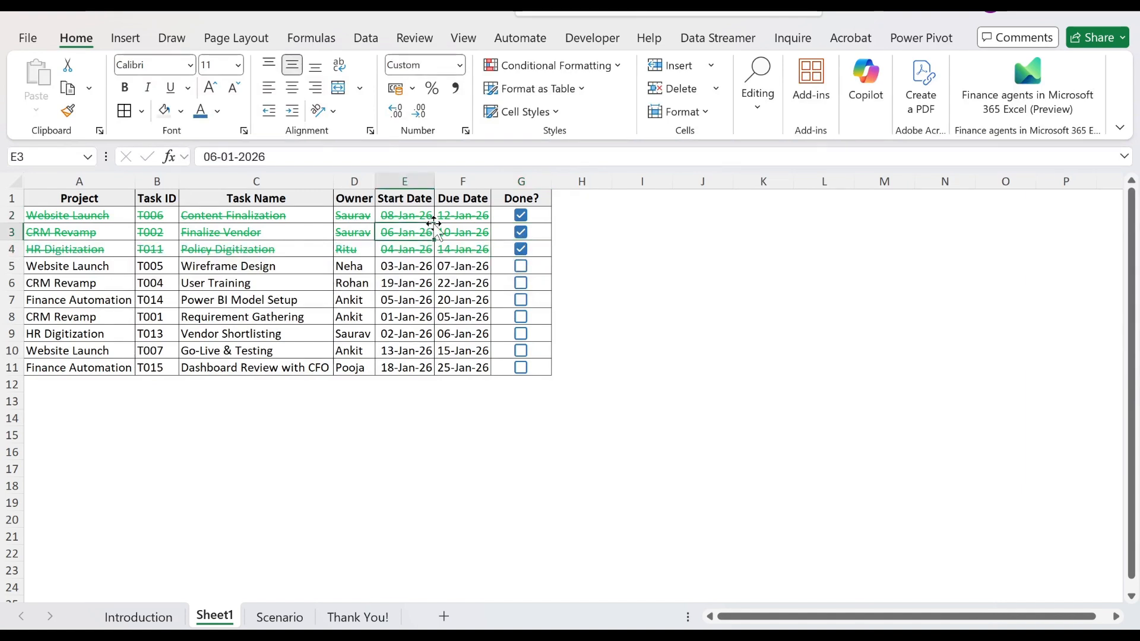
{"action": "key", "text": "Up"}
{"action": "key", "text": "Home"}
{"action": "key", "text": "Down"}
{"action": "key", "text": "ctrl+shift+Right"}
{"action": "key", "text": "ctrl+shift+Down"}
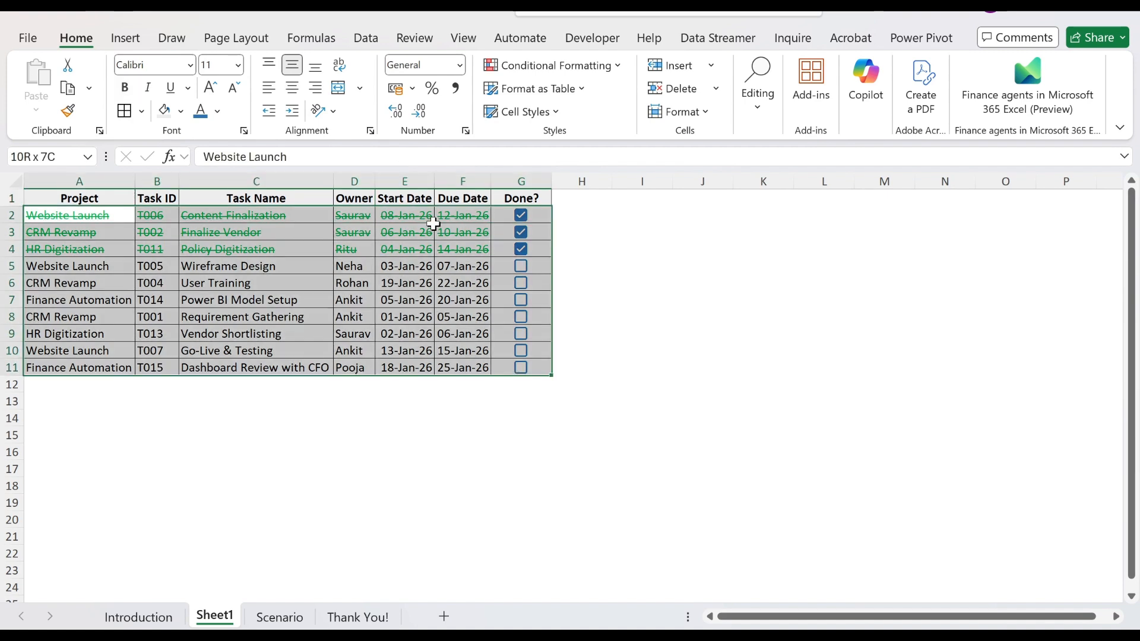
{"action": "left_click", "coordinate": [546, 75]}
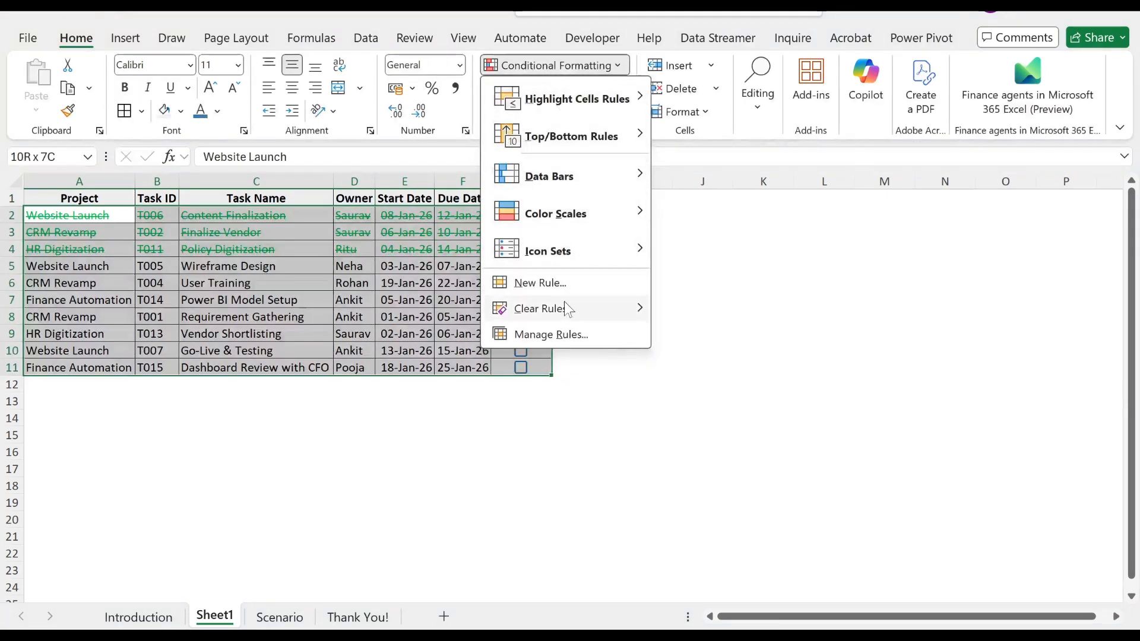
{"action": "mouse_move", "coordinate": [564, 304]}
{"action": "left_click", "coordinate": [719, 336]}
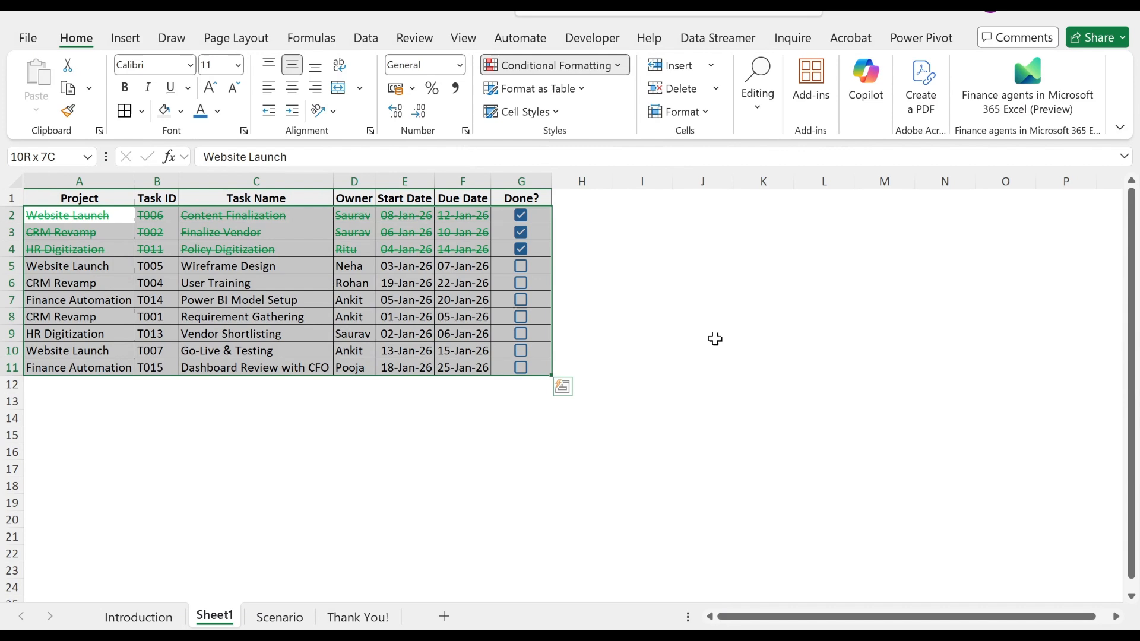
- Select the Done? checkbox cells G2:G11
{"action": "left_click", "coordinate": [538, 215]}
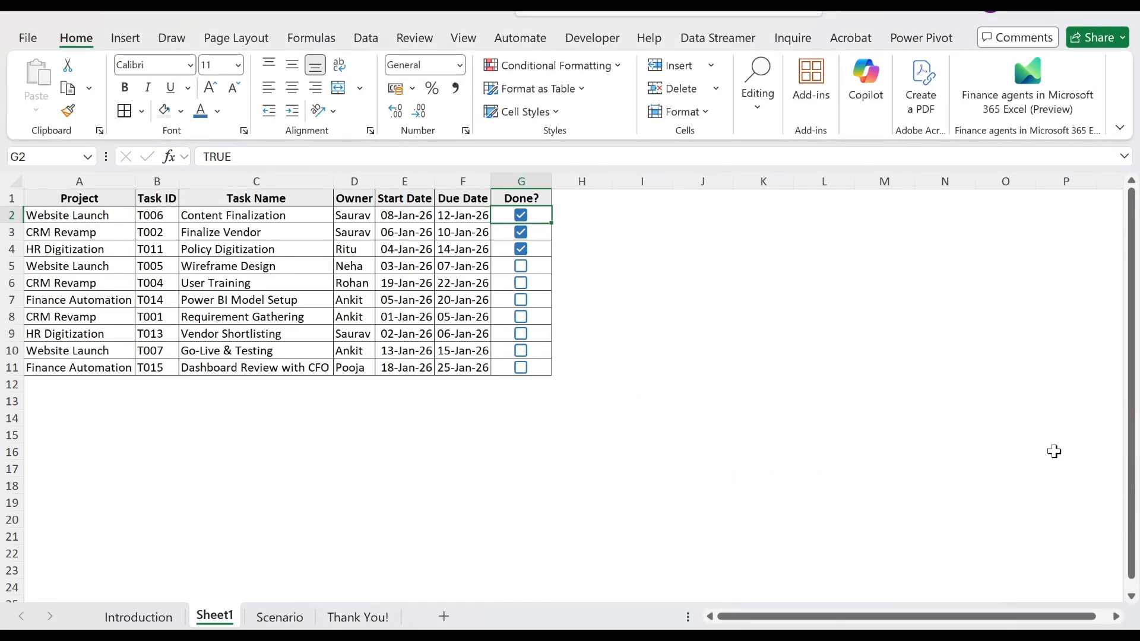
{"action": "key", "text": "ctrl+shift+Down"}
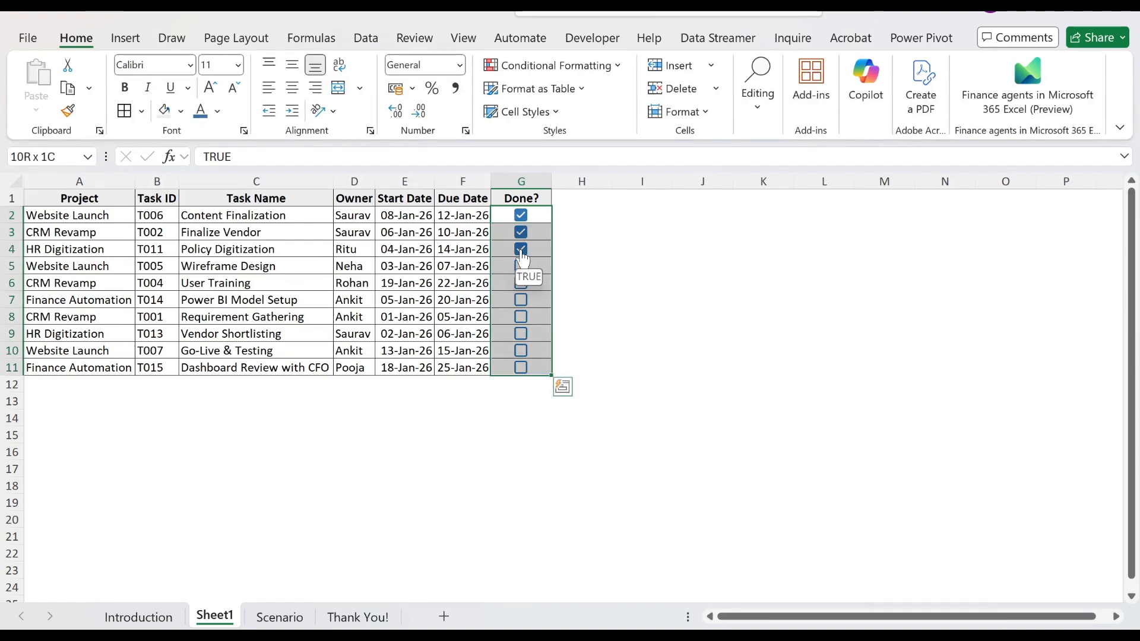
{"action": "left_click", "coordinate": [548, 67]}
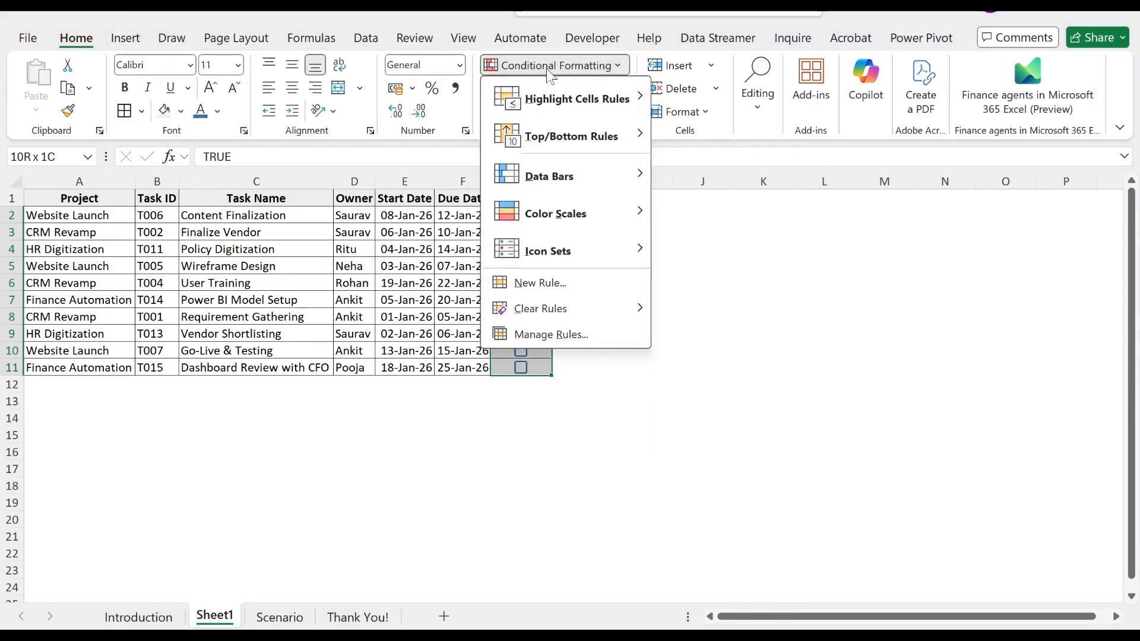
{"action": "mouse_move", "coordinate": [541, 179]}
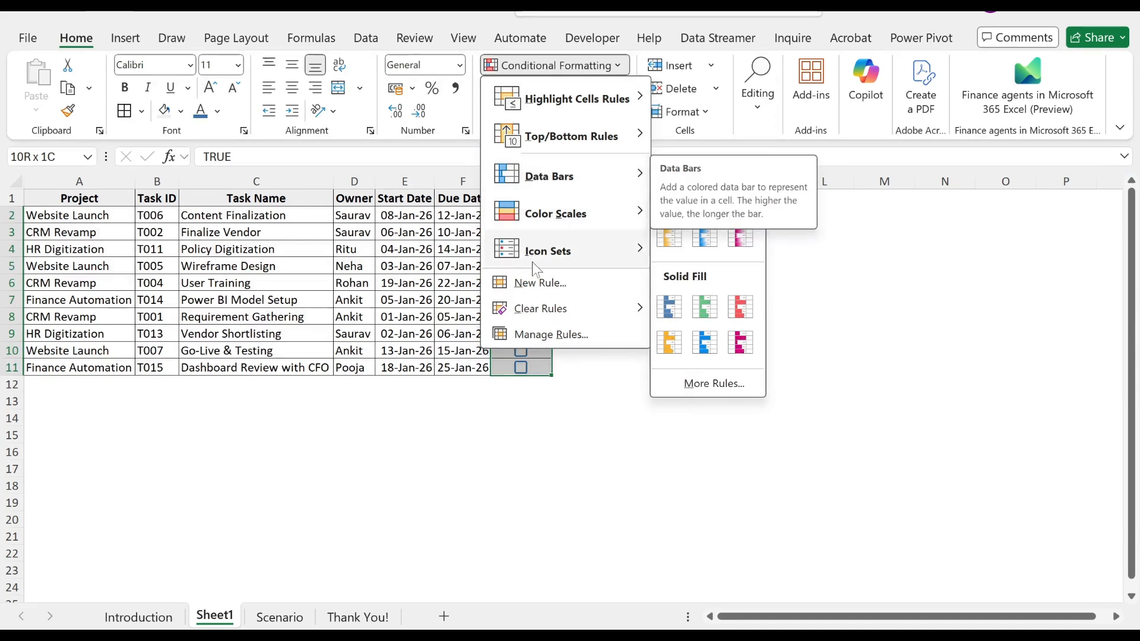
{"action": "left_click", "coordinate": [540, 282]}
{"action": "left_click_drag", "start_coordinate": [436, 205], "coordinate": [923, 125]}
{"action": "left_click", "coordinate": [735, 289]}
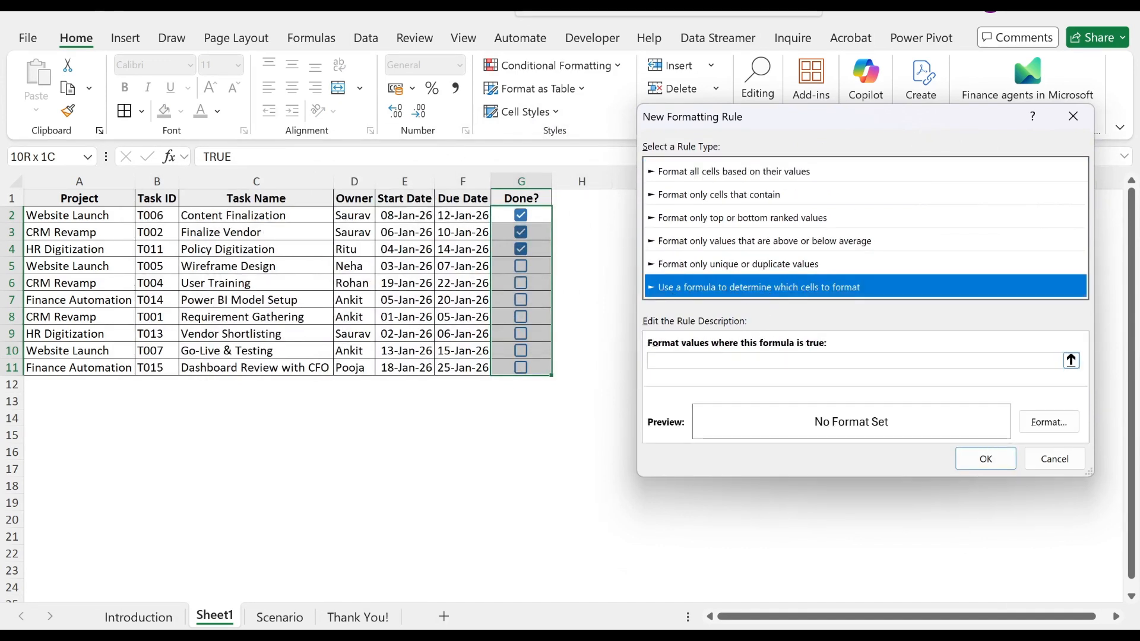
{"action": "left_click", "coordinate": [1059, 360]}
{"action": "left_click", "coordinate": [531, 216]}
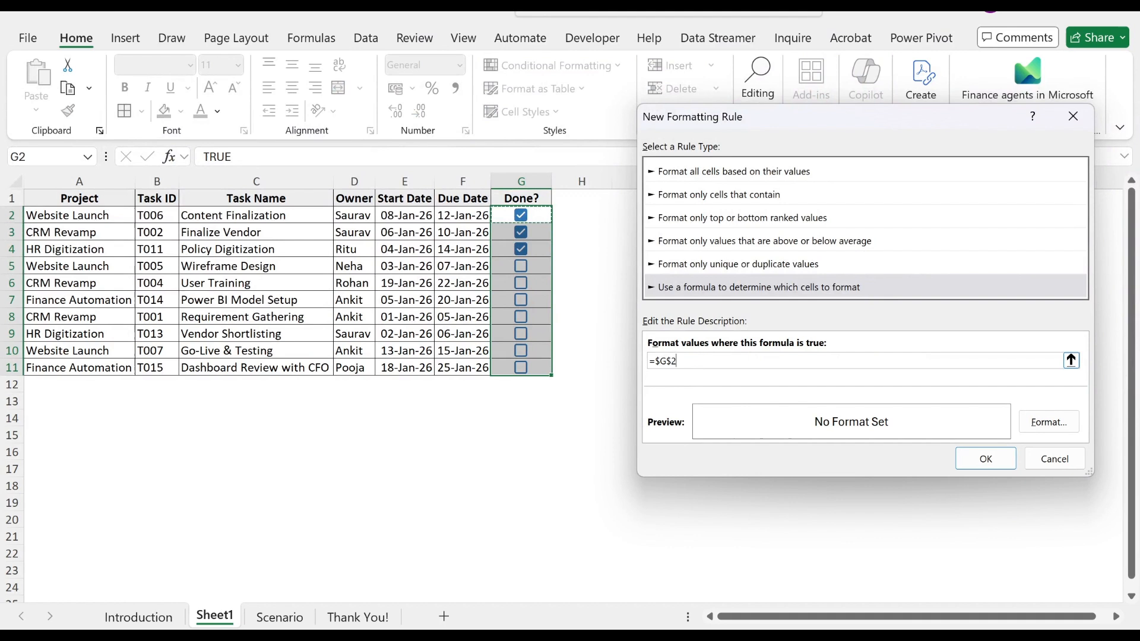
{"action": "type", "text": "=true"}
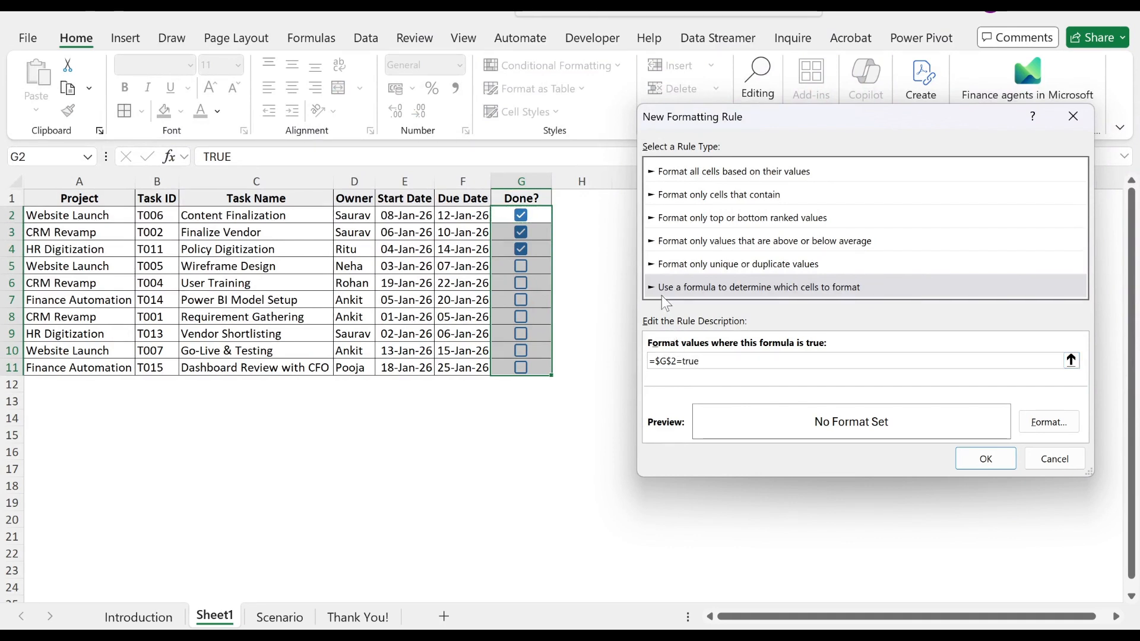
{"action": "key", "text": "BackSpace"}
{"action": "key", "text": "BackSpace"}
{"action": "key", "text": "BackSpace"}
{"action": "key", "text": "BackSpace"}
{"action": "key", "text": "BackSpace"}
{"action": "left_click", "coordinate": [672, 361]}
{"action": "key", "text": "BackSpace"}
{"action": "left_click", "coordinate": [521, 181]}
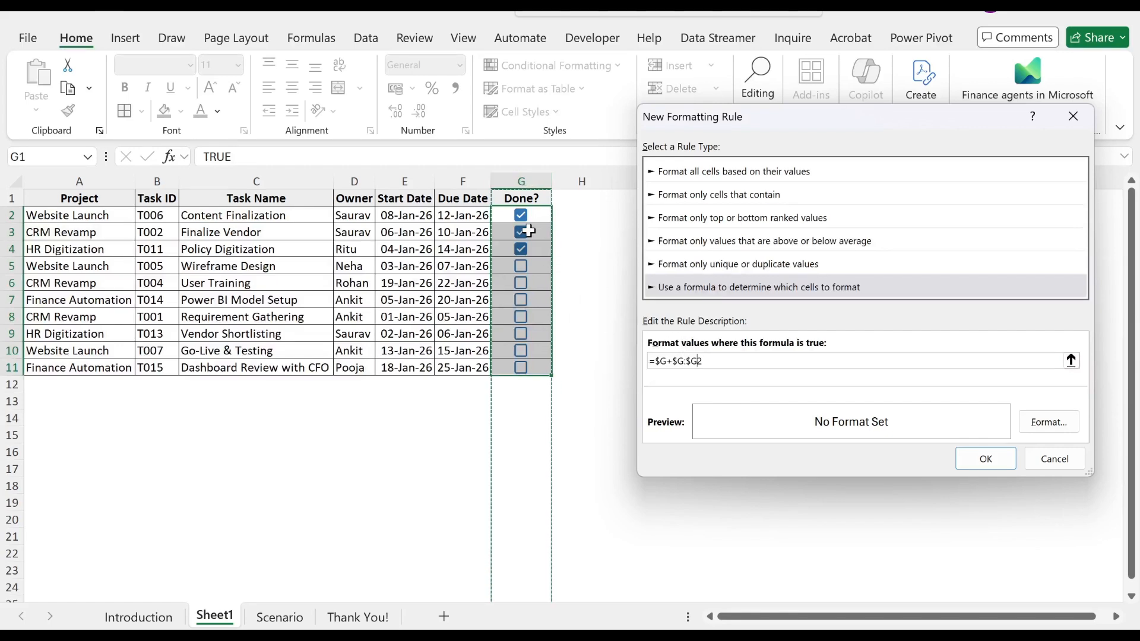
{"action": "left_click_drag", "start_coordinate": [535, 219], "coordinate": [573, 231]}
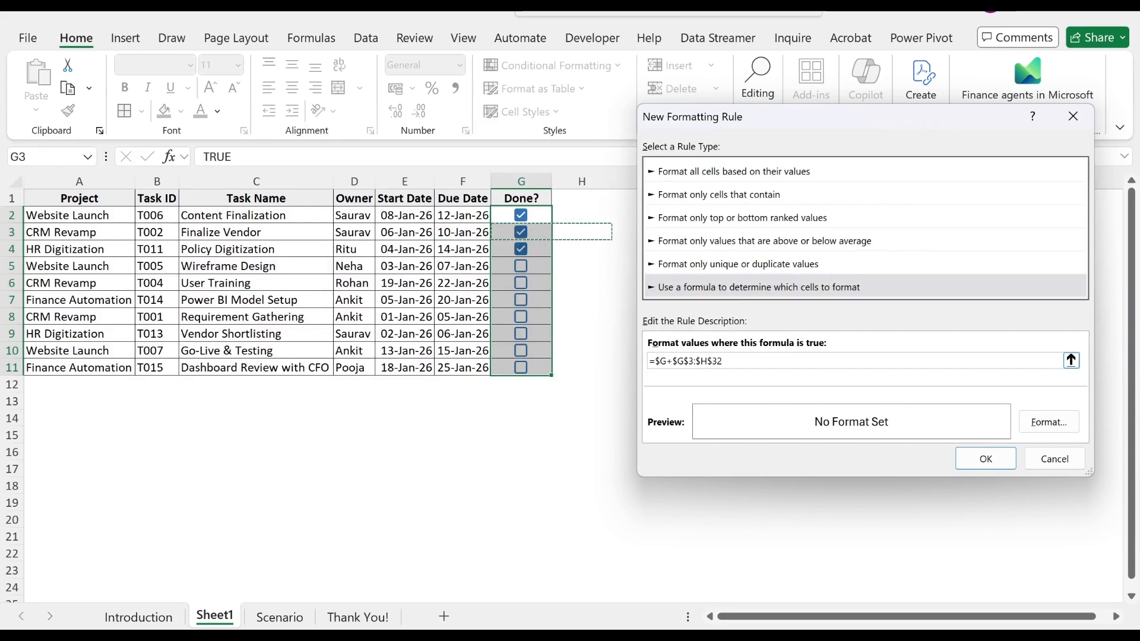
{"action": "key", "text": "Escape"}
- Create a formula-based conditional formatting rule for the checkboxes in G2:G11 with the formula =$G2
{"action": "left_click", "coordinate": [543, 64]}
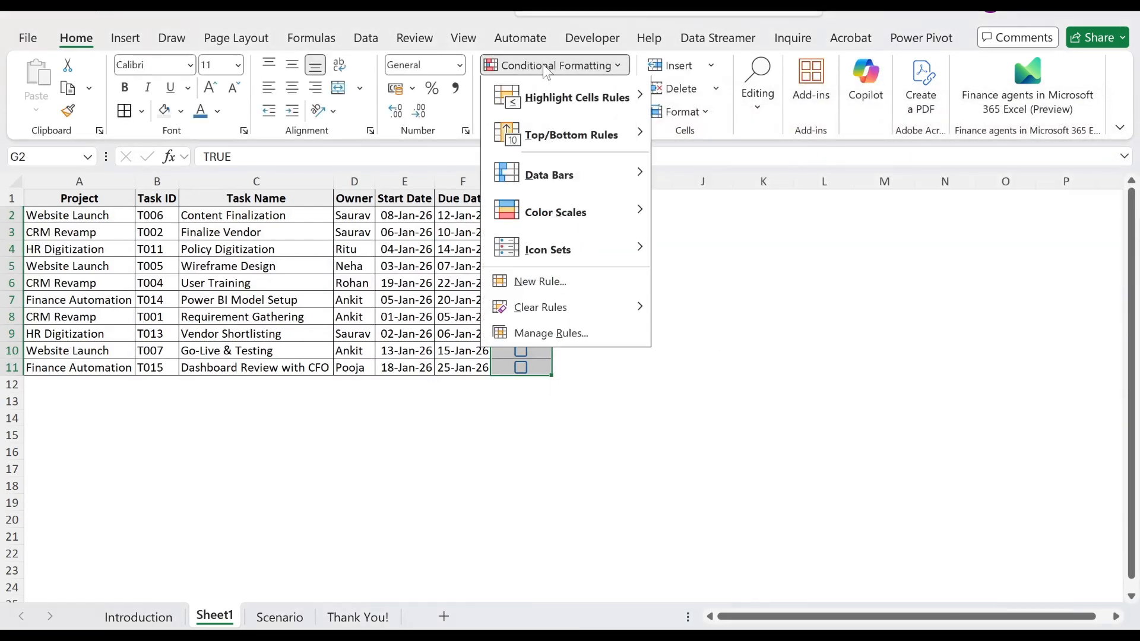
{"action": "left_click", "coordinate": [541, 282]}
{"action": "left_click", "coordinate": [688, 271]}
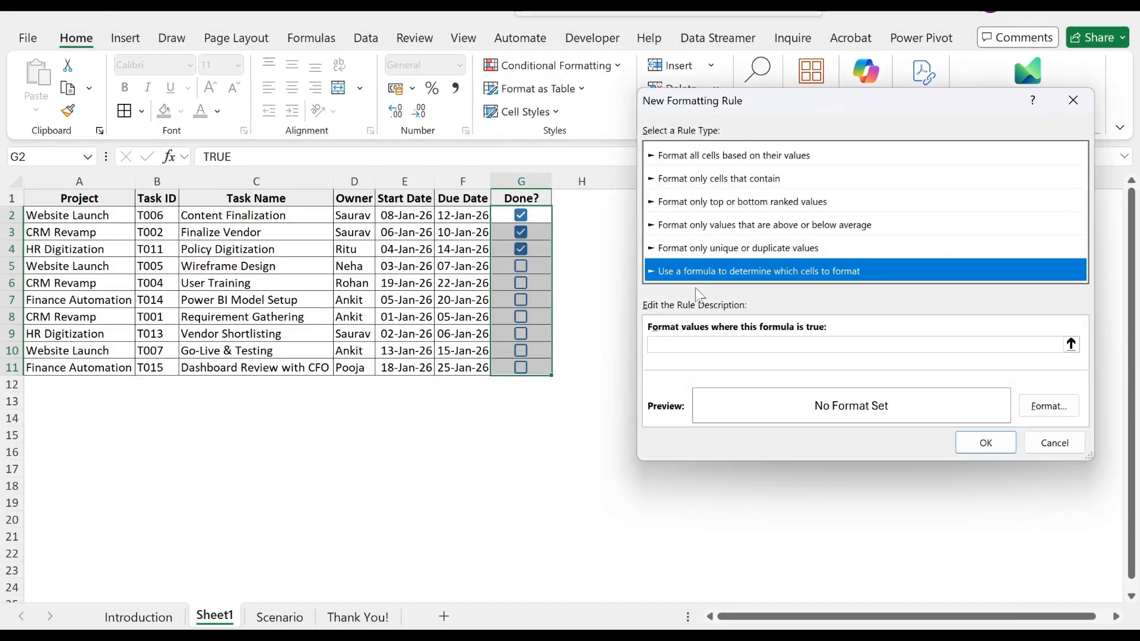
{"action": "type", "text": "="}
{"action": "left_click", "coordinate": [537, 214]}
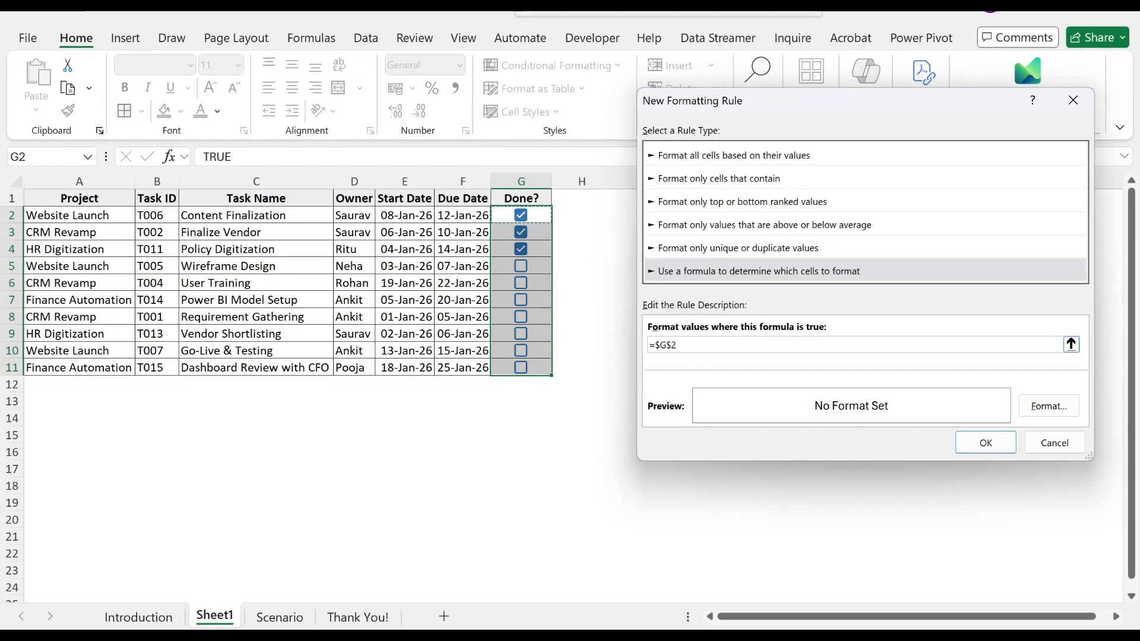
{"action": "key", "text": "F4"}
{"action": "key", "text": "F4"}
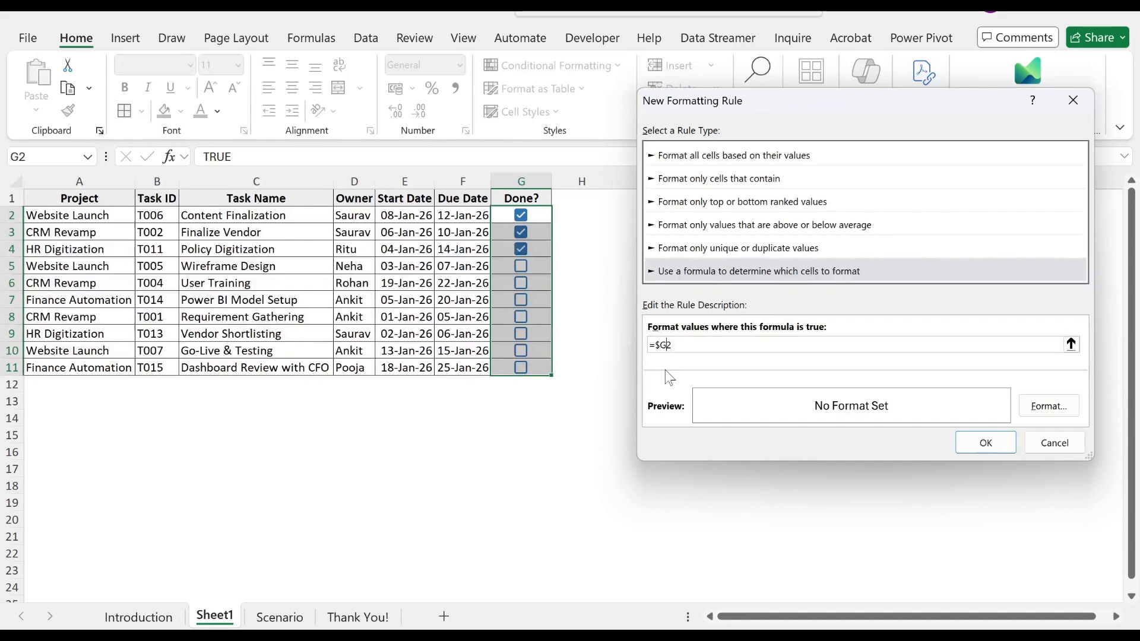
- Give the checkbox rule a standard green font colour and apply it to G2:G11
{"action": "left_click", "coordinate": [1045, 406]}
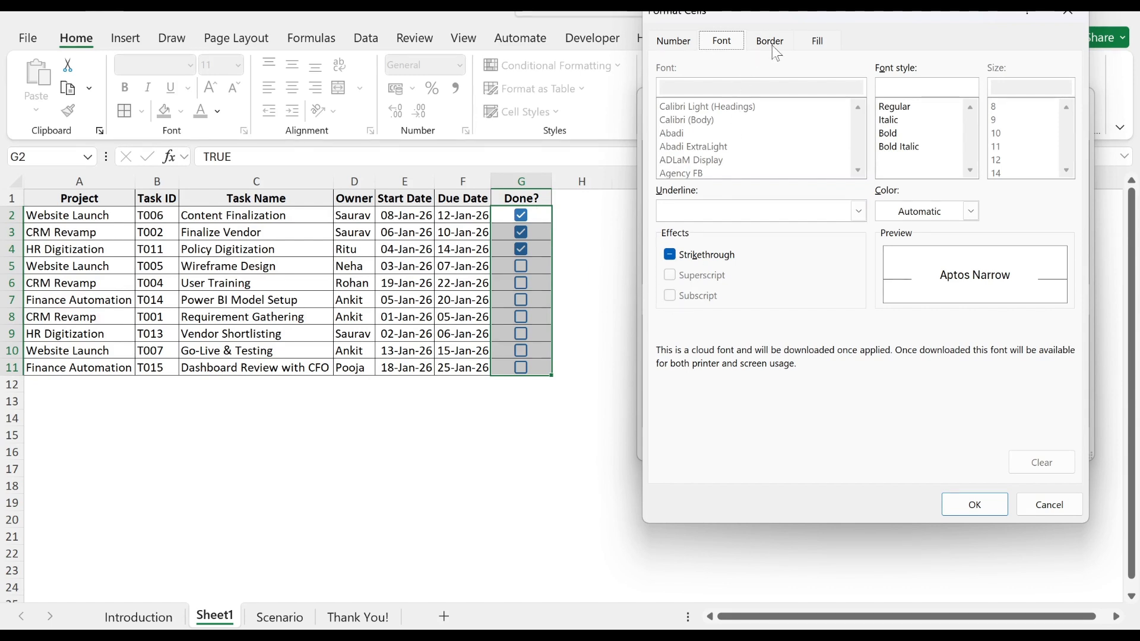
{"action": "left_click", "coordinate": [930, 213]}
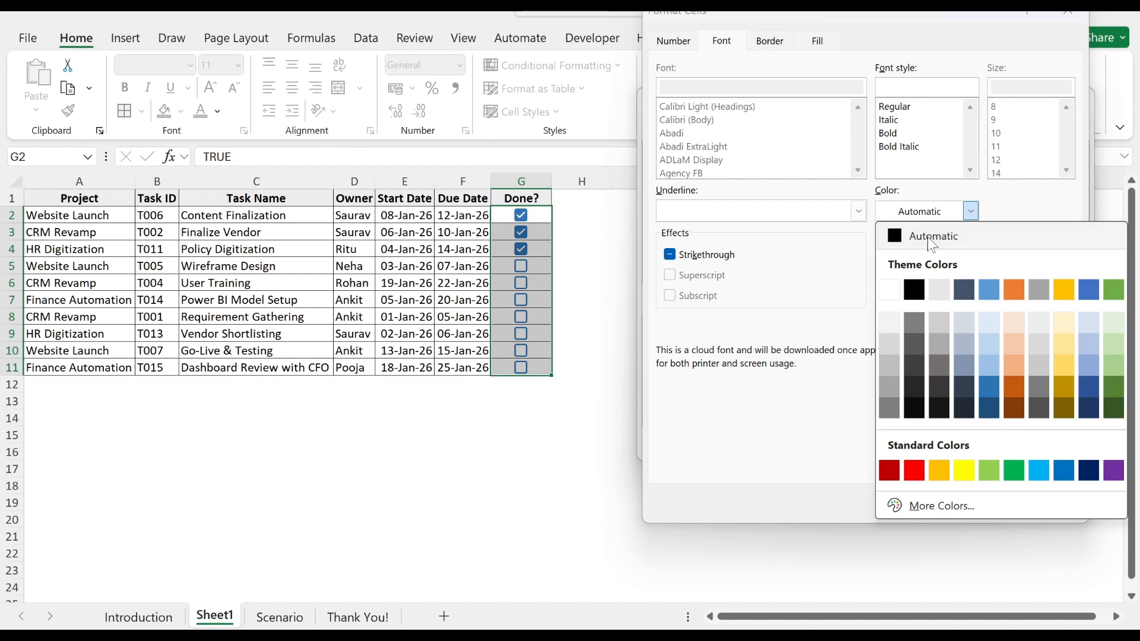
{"action": "left_click", "coordinate": [1013, 469]}
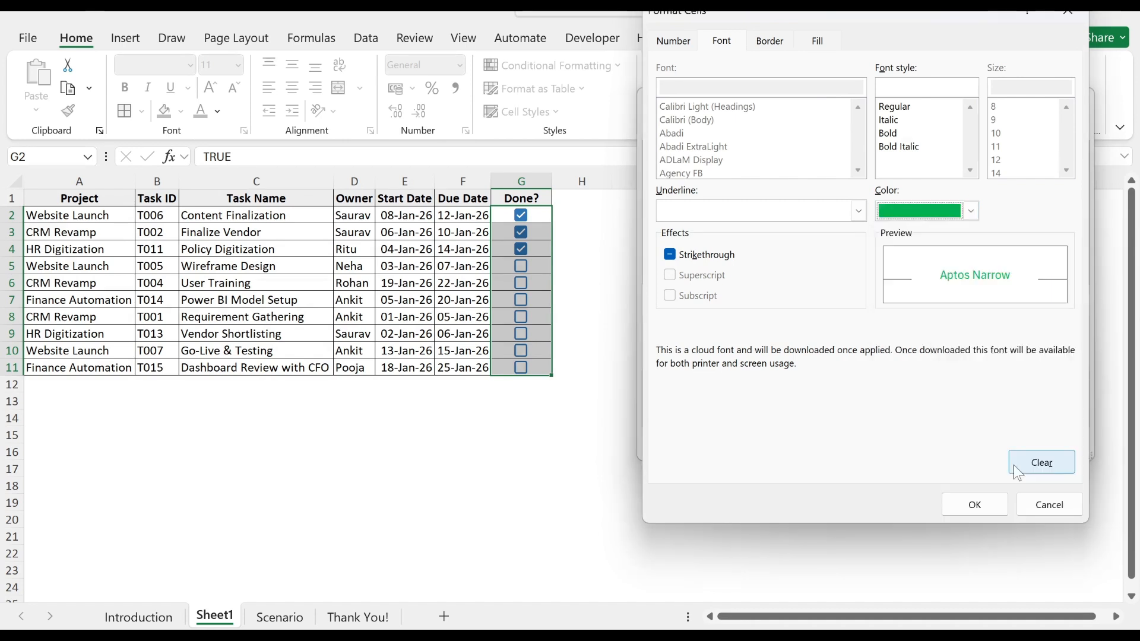
{"action": "left_click", "coordinate": [963, 503]}
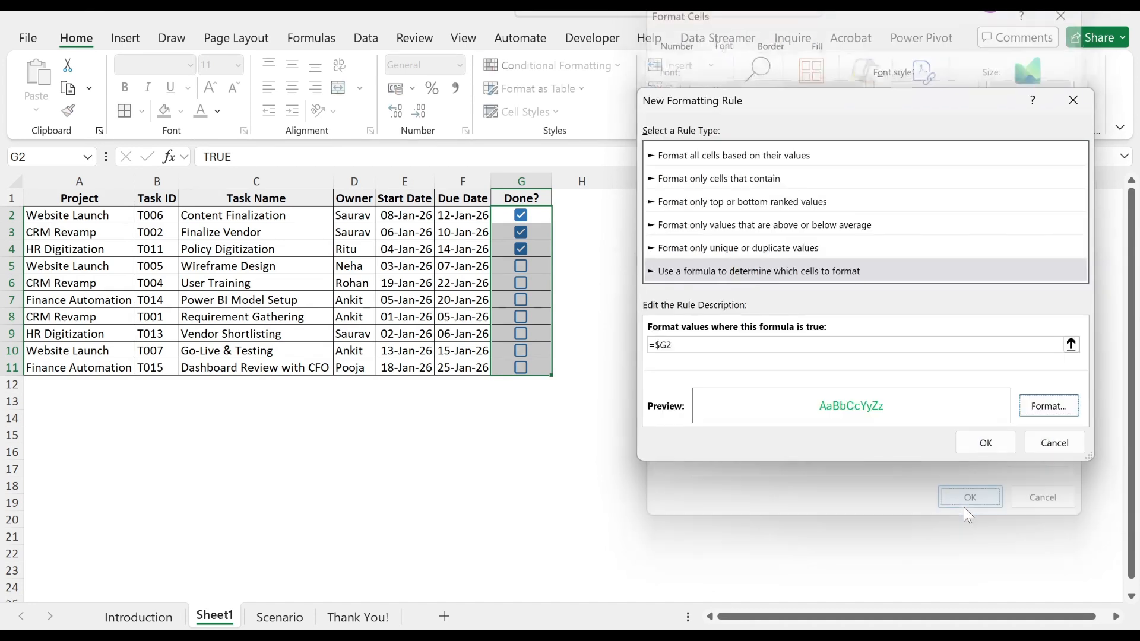
{"action": "left_click", "coordinate": [980, 444]}
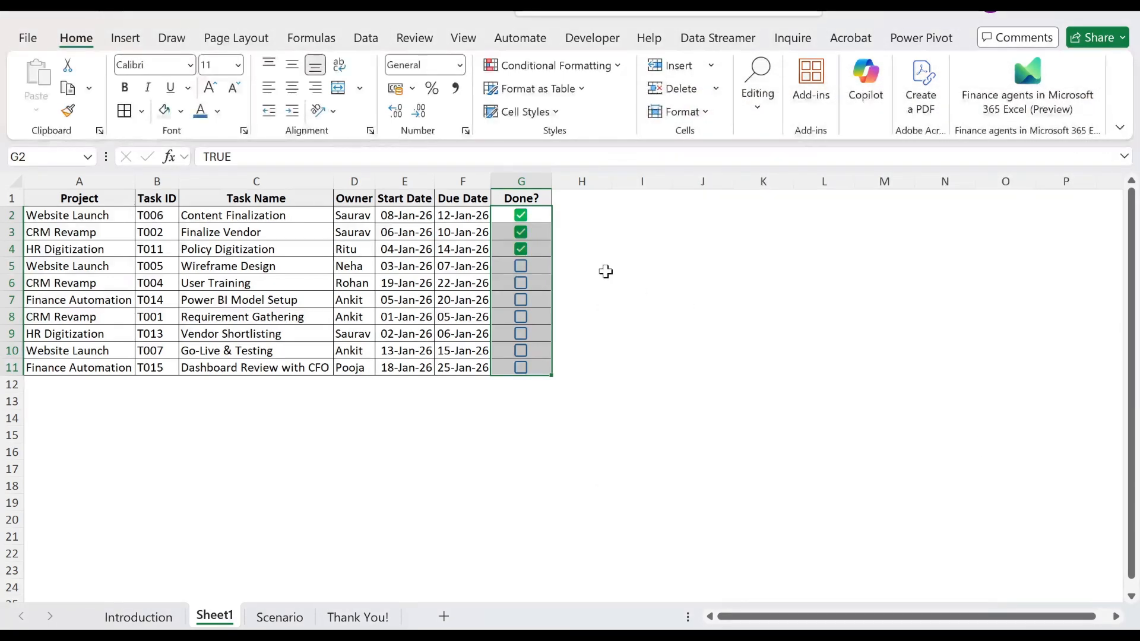
- Select the task data in A2:F11, leaving out the Done? column
{"action": "left_click", "coordinate": [538, 214]}
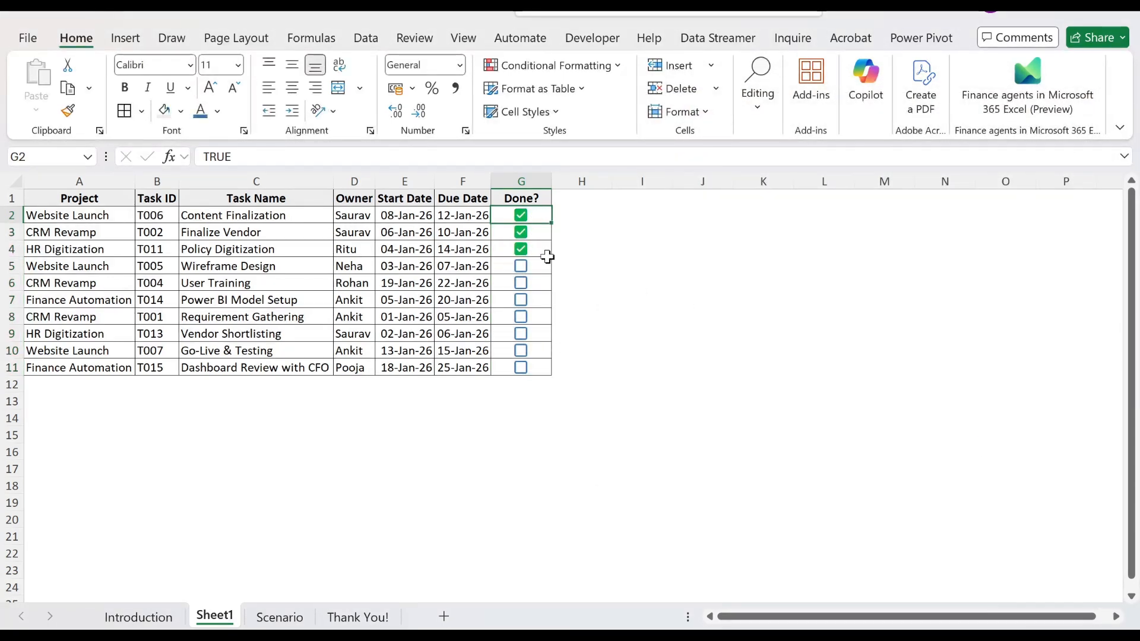
{"action": "key", "text": "ctrl+shift+Down"}
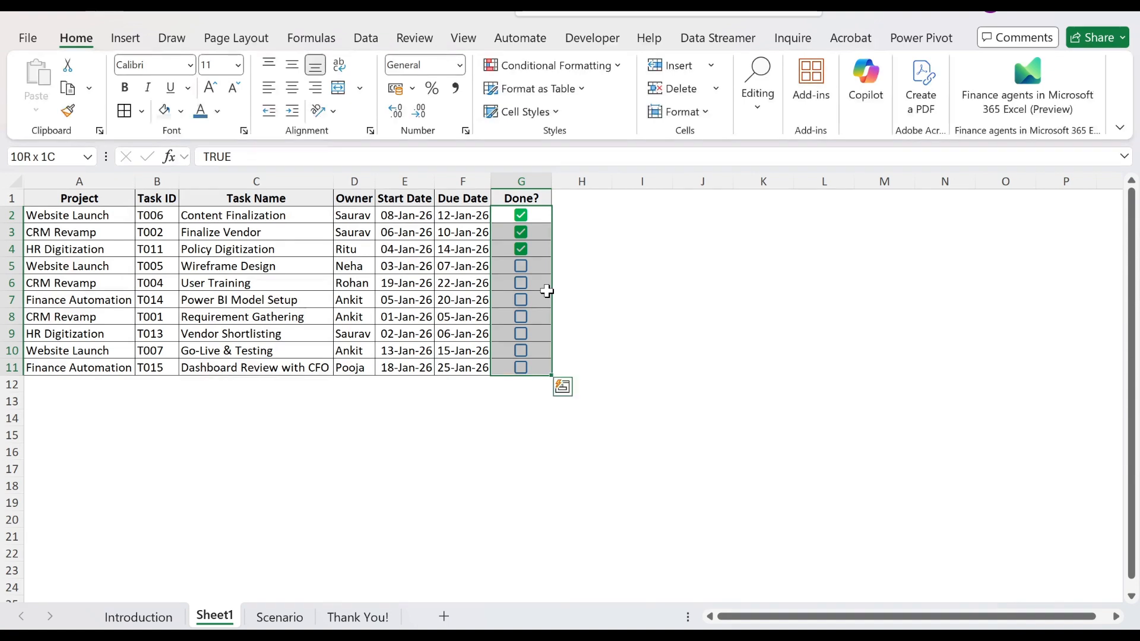
{"action": "key", "text": "Left"}
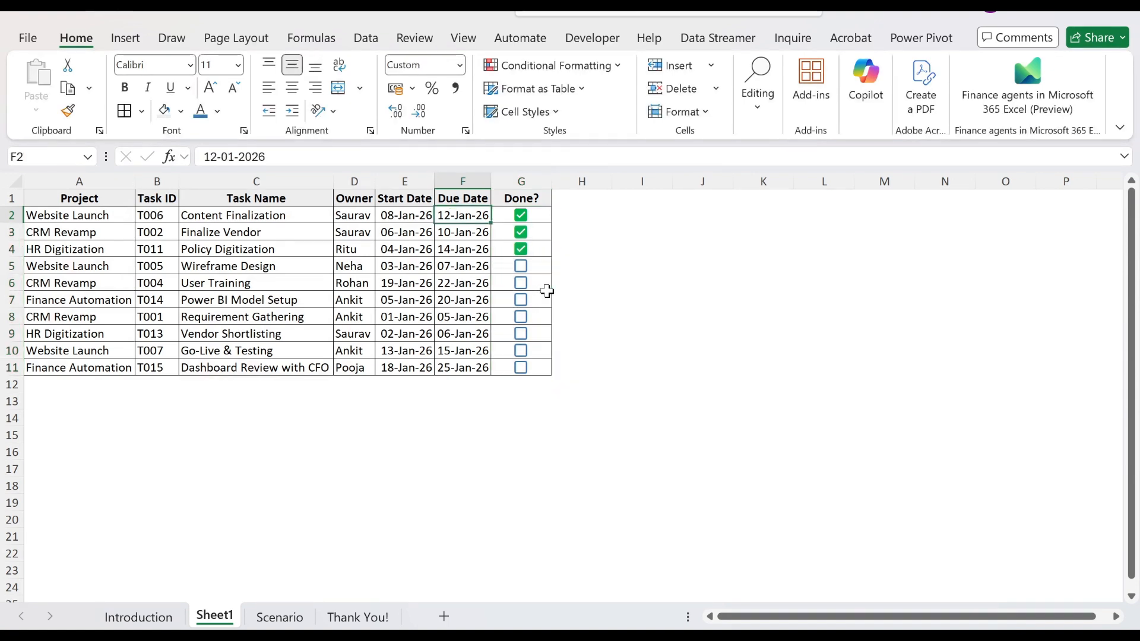
{"action": "key", "text": "ctrl+Left"}
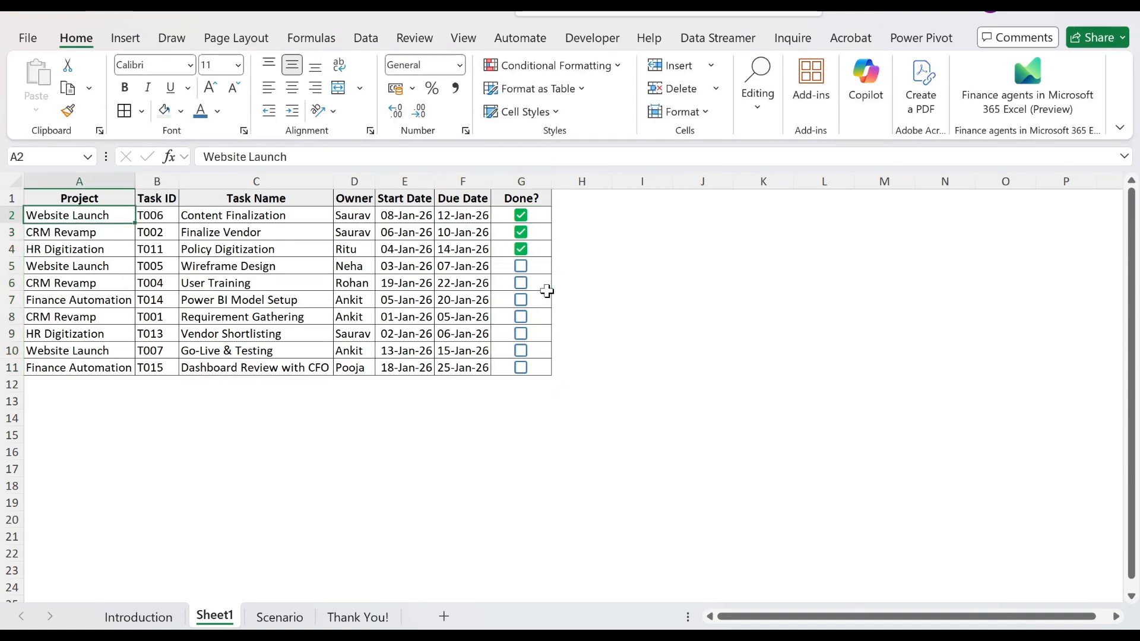
{"action": "key", "text": "ctrl+shift+Right"}
{"action": "key", "text": "shift+Left"}
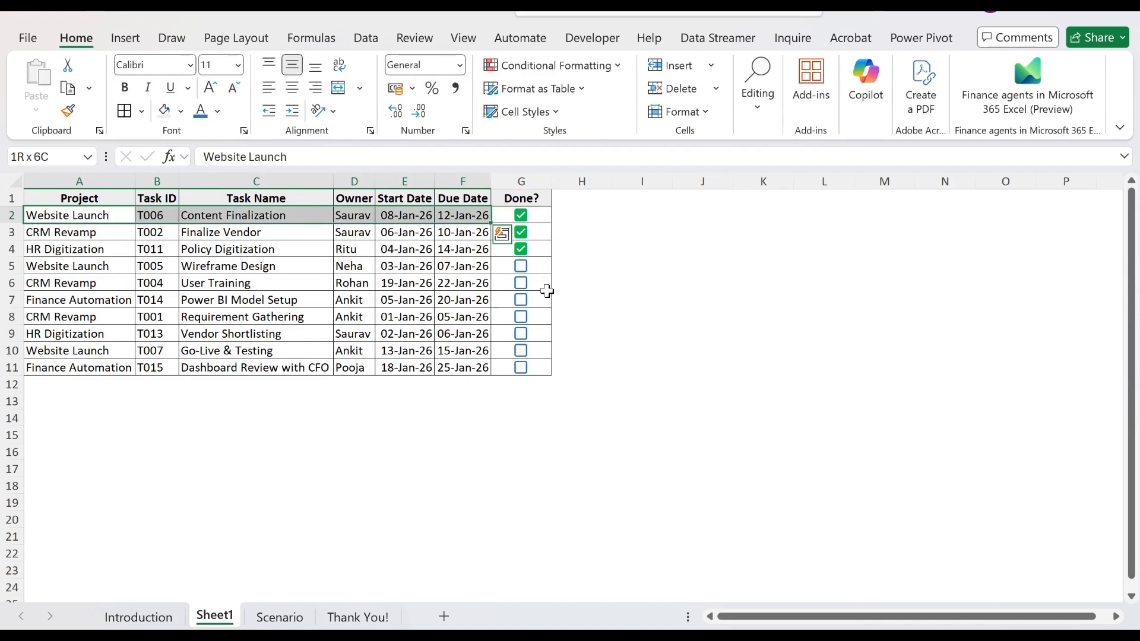
{"action": "key", "text": "ctrl+shift+Down"}
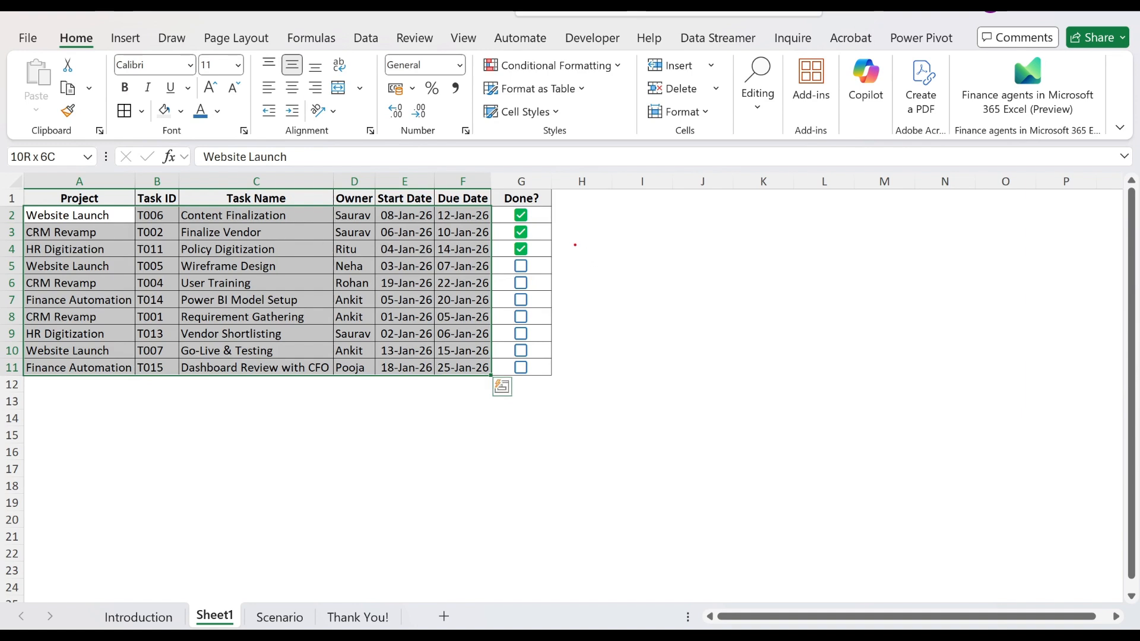
{"action": "left_click_drag", "start_coordinate": [575, 245], "coordinate": [695, 242]}
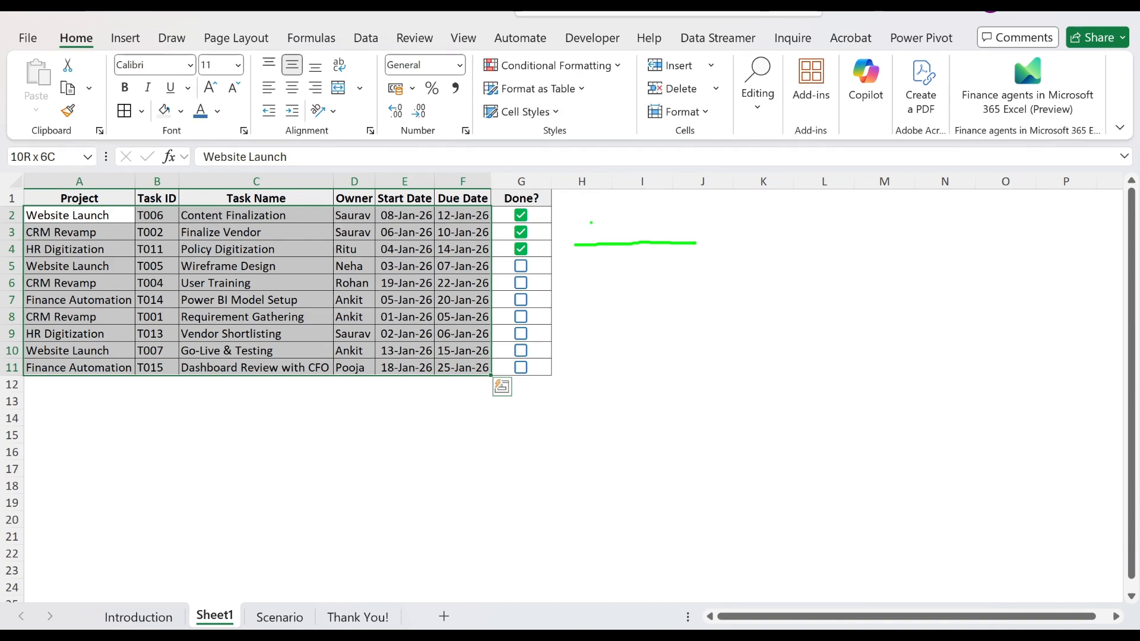
{"action": "key", "text": "Escape"}
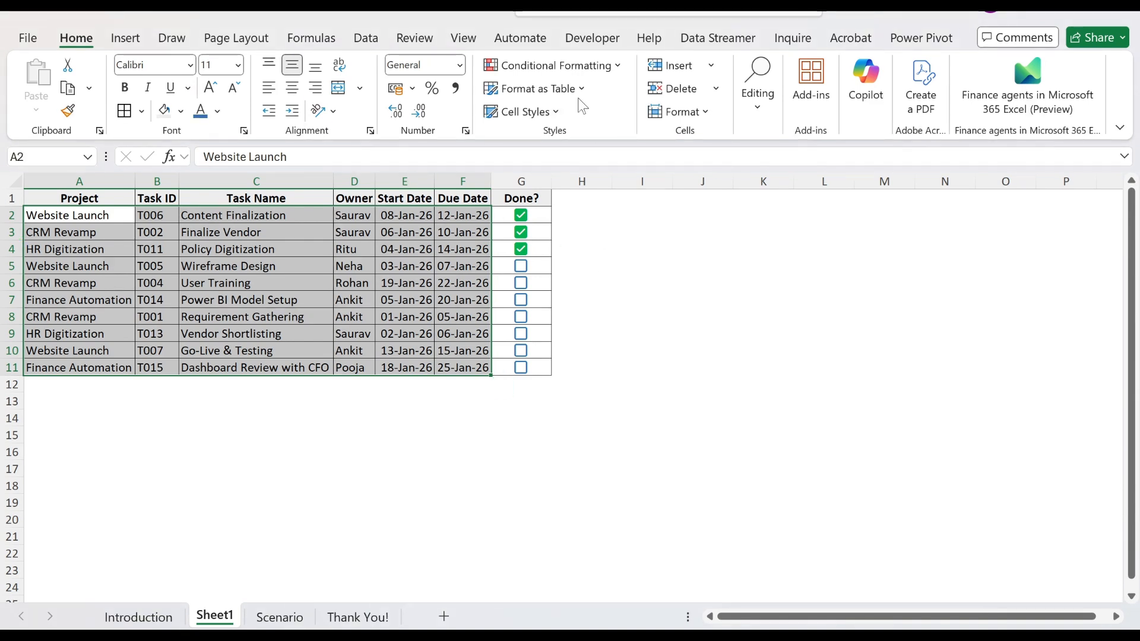
- Create a formula-based conditional formatting rule for the task data in A2:F11 with the formula =$G2
{"action": "left_click", "coordinate": [538, 67]}
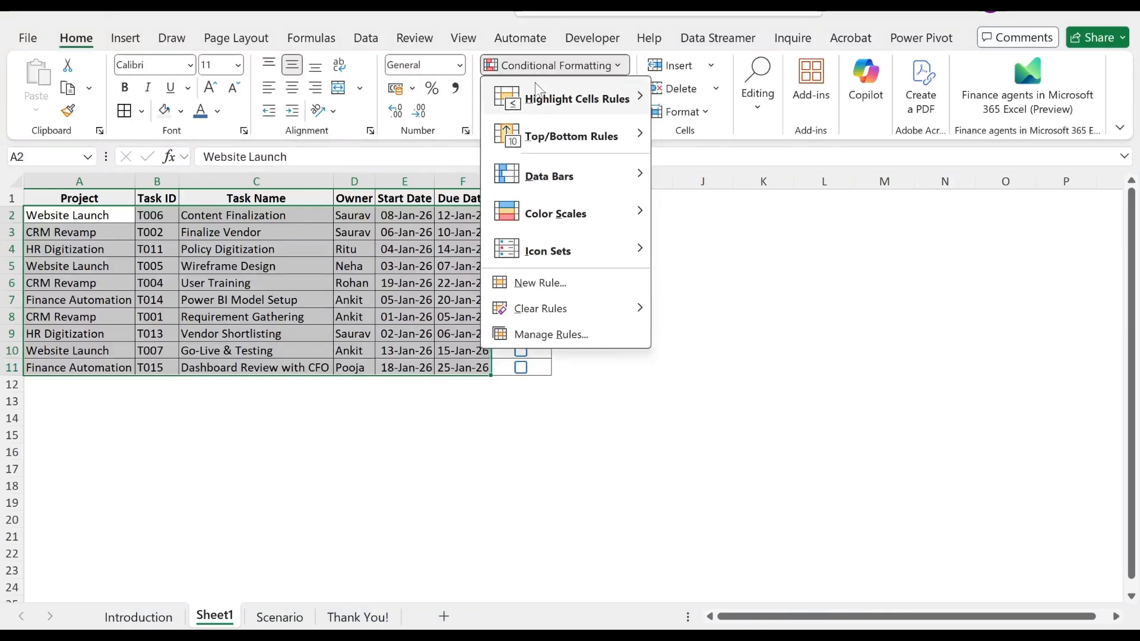
{"action": "left_click", "coordinate": [553, 282]}
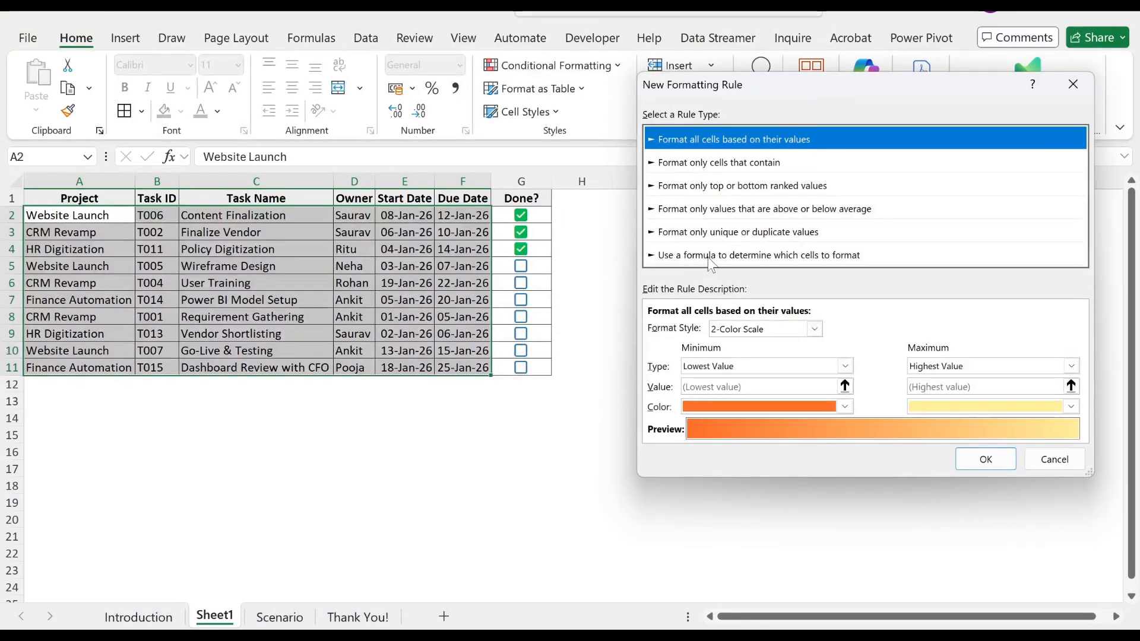
{"action": "left_click", "coordinate": [710, 257]}
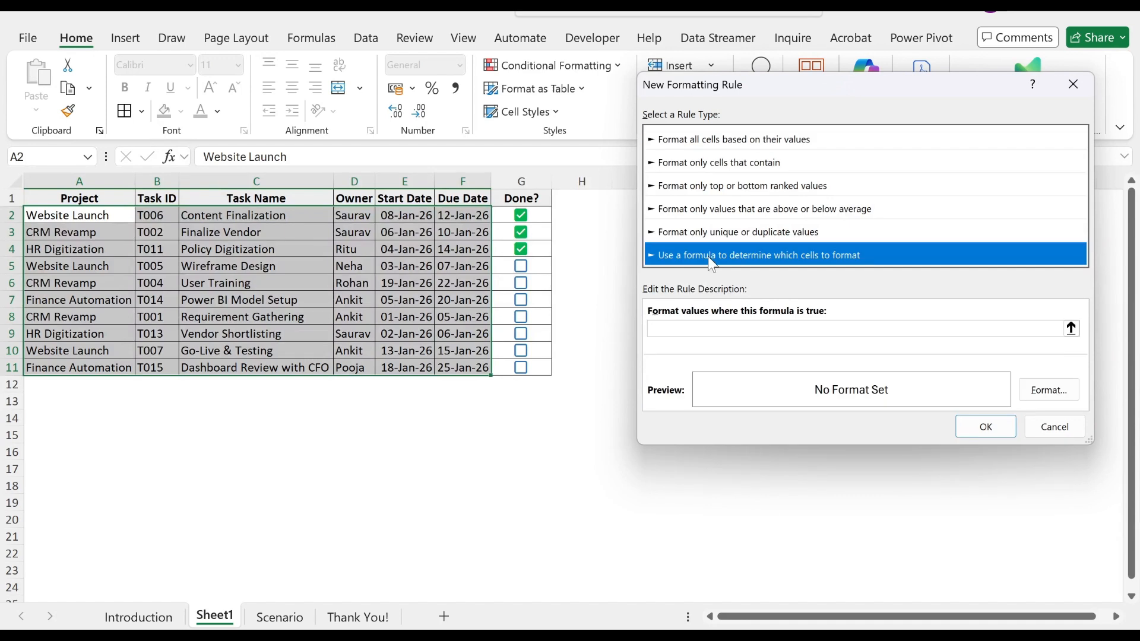
{"action": "left_click", "coordinate": [1056, 329]}
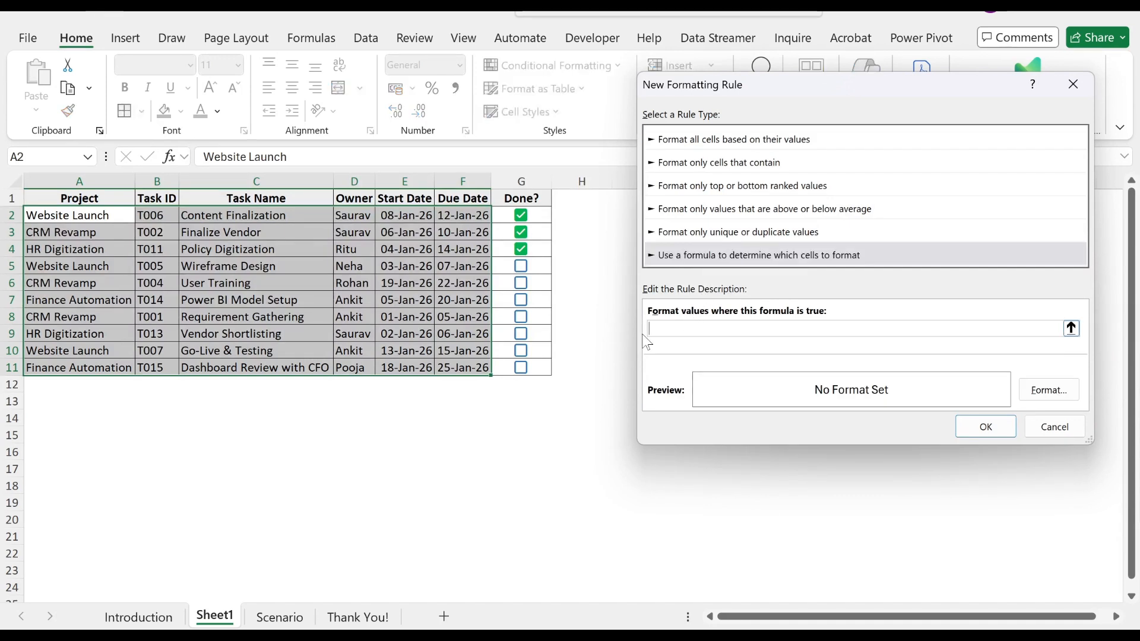
{"action": "left_click", "coordinate": [520, 215]}
{"action": "left_click", "coordinate": [671, 329]}
{"action": "key", "text": "BackSpace"}
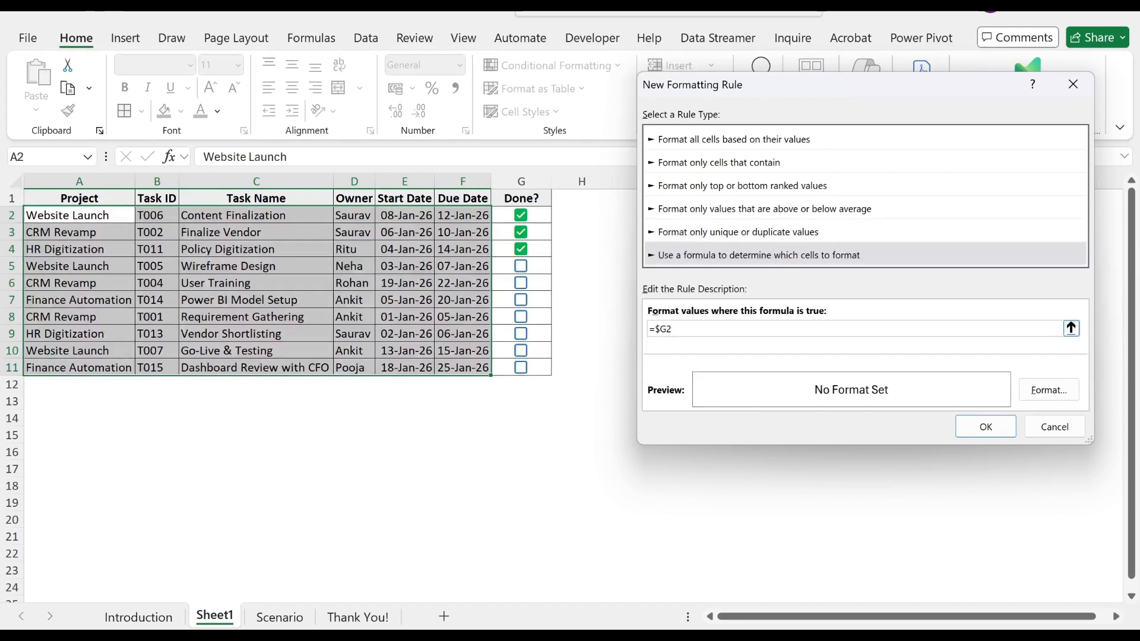
- Turn on the strikethrough font effect in the format of the task data rule
{"action": "left_click", "coordinate": [1037, 390]}
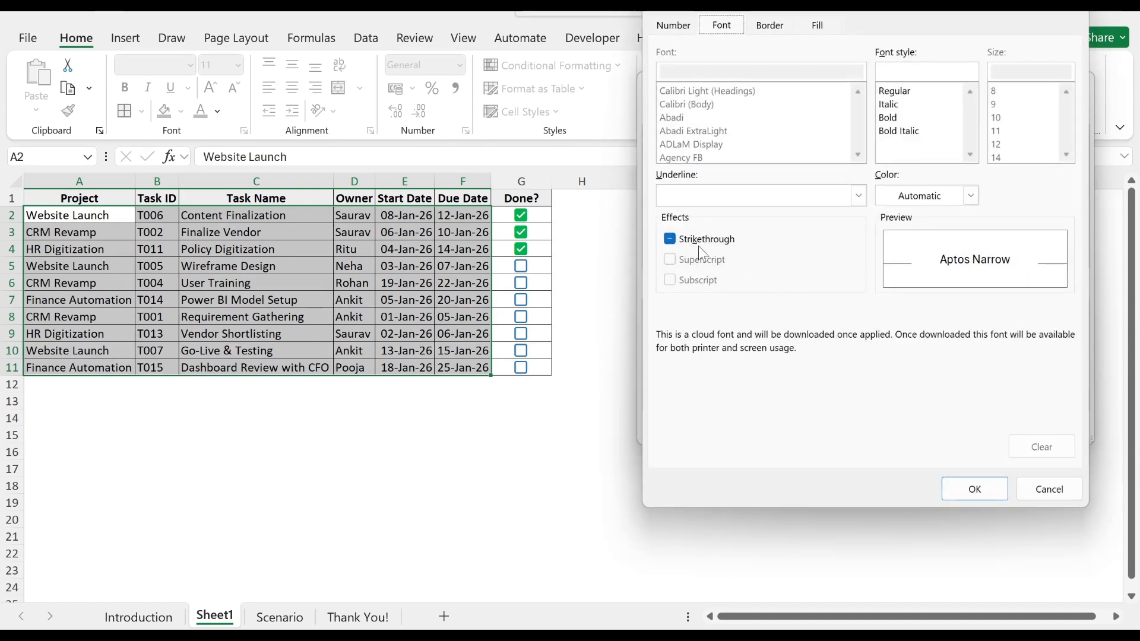
{"action": "left_click", "coordinate": [669, 239]}
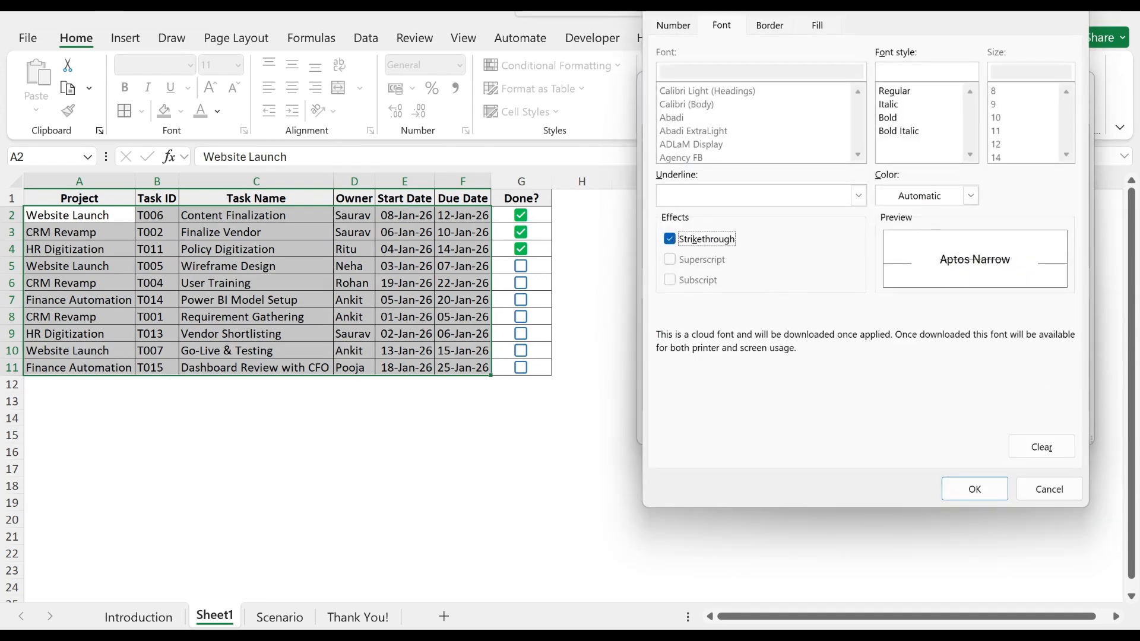
{"action": "mouse_move", "coordinate": [1022, 249]}
{"action": "left_mouse_down"}
{"action": "mouse_move", "coordinate": [1027, 271]}
{"action": "mouse_move", "coordinate": [988, 232]}
{"action": "left_mouse_up"}
{"action": "mouse_move", "coordinate": [732, 236]}
{"action": "left_mouse_down"}
{"action": "mouse_move", "coordinate": [696, 225]}
{"action": "mouse_move", "coordinate": [729, 253]}
{"action": "mouse_move", "coordinate": [734, 226]}
{"action": "left_mouse_up"}
{"action": "left_click_drag", "start_coordinate": [942, 275], "coordinate": [1029, 262]}
{"action": "key", "text": "Escape"}
- Apply the strikethrough task data rule with a standard green font colour and tick the Done? checkboxes for T014 and T013
{"action": "left_click", "coordinate": [970, 195]}
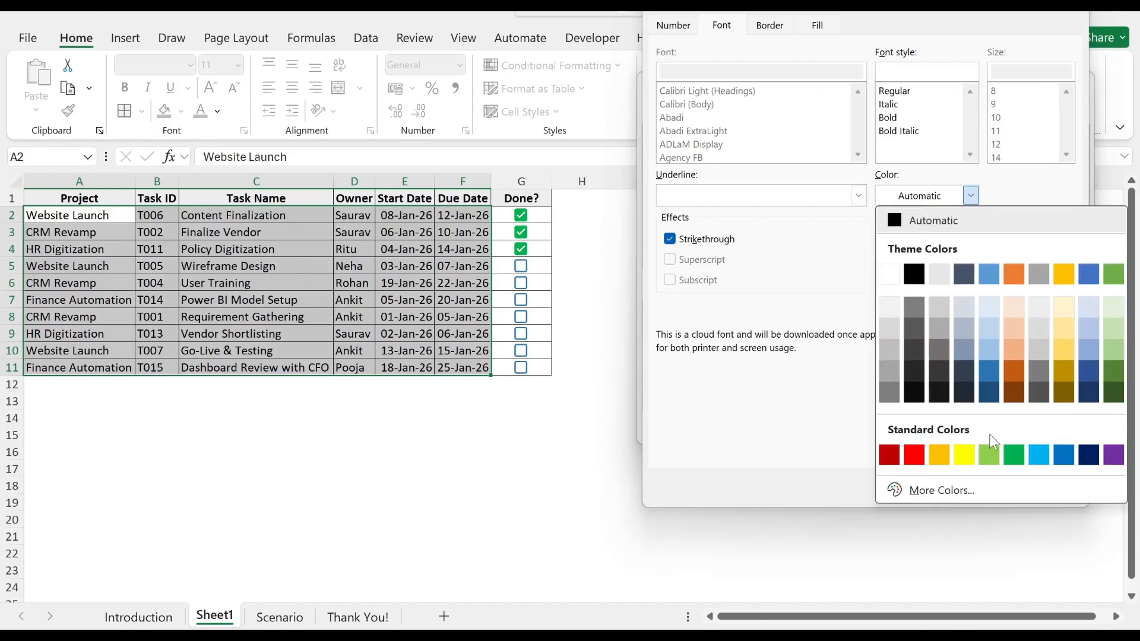
{"action": "left_click", "coordinate": [1014, 456]}
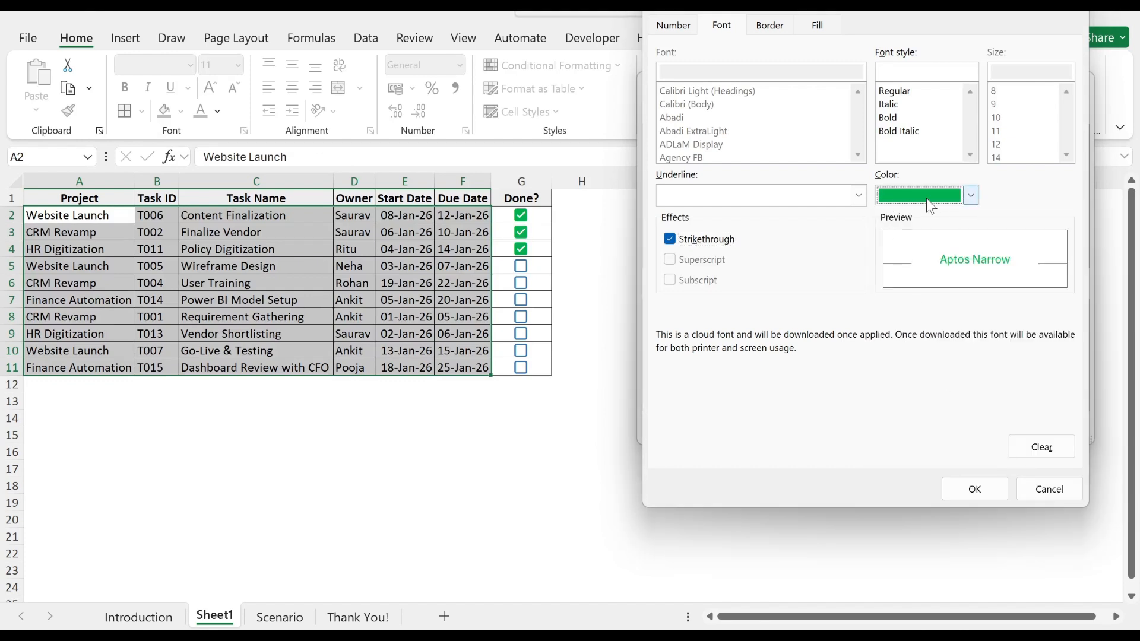
{"action": "left_click", "coordinate": [973, 489]}
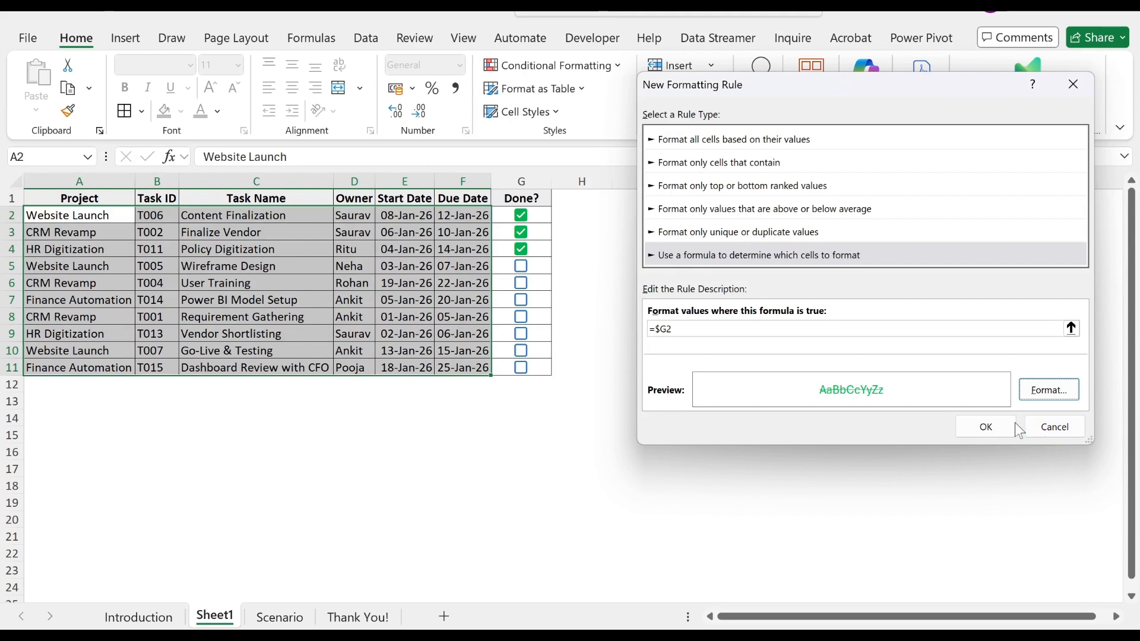
{"action": "left_click", "coordinate": [985, 426]}
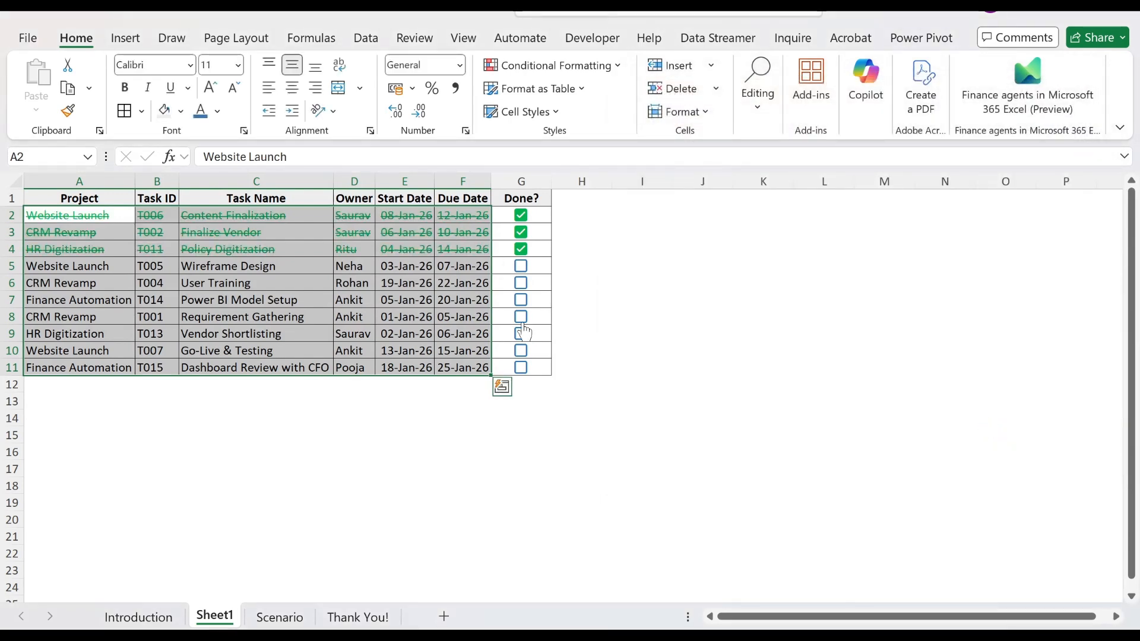
{"action": "left_click", "coordinate": [520, 300]}
{"action": "left_click", "coordinate": [521, 333]}
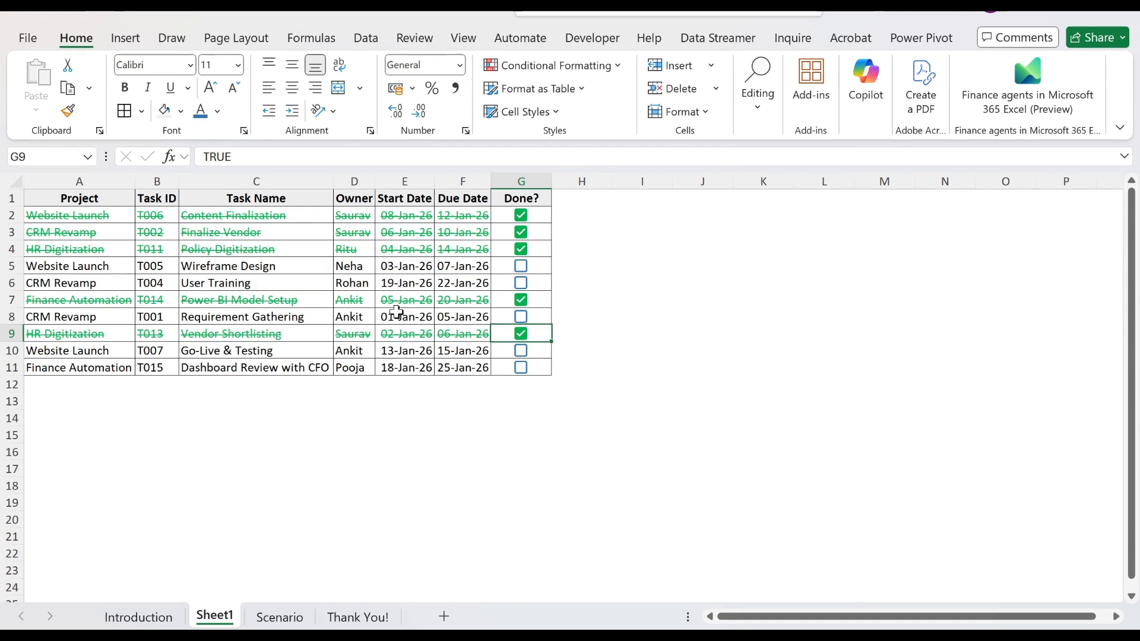
- Enter the summary labels Done in I2 and Pending in I3
{"action": "key", "text": "ctrl+Up"}
{"action": "key", "text": "Right"}
{"action": "key", "text": "Right"}
{"action": "key", "text": "Down"}
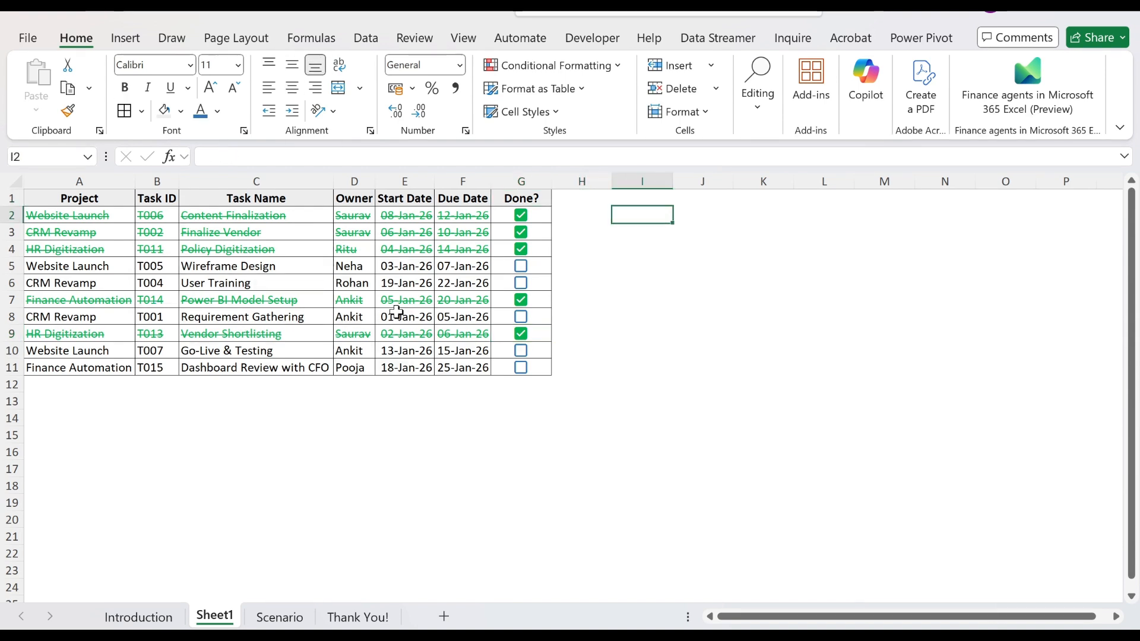
{"action": "type", "text": "Done"}
{"action": "key", "text": "Return"}
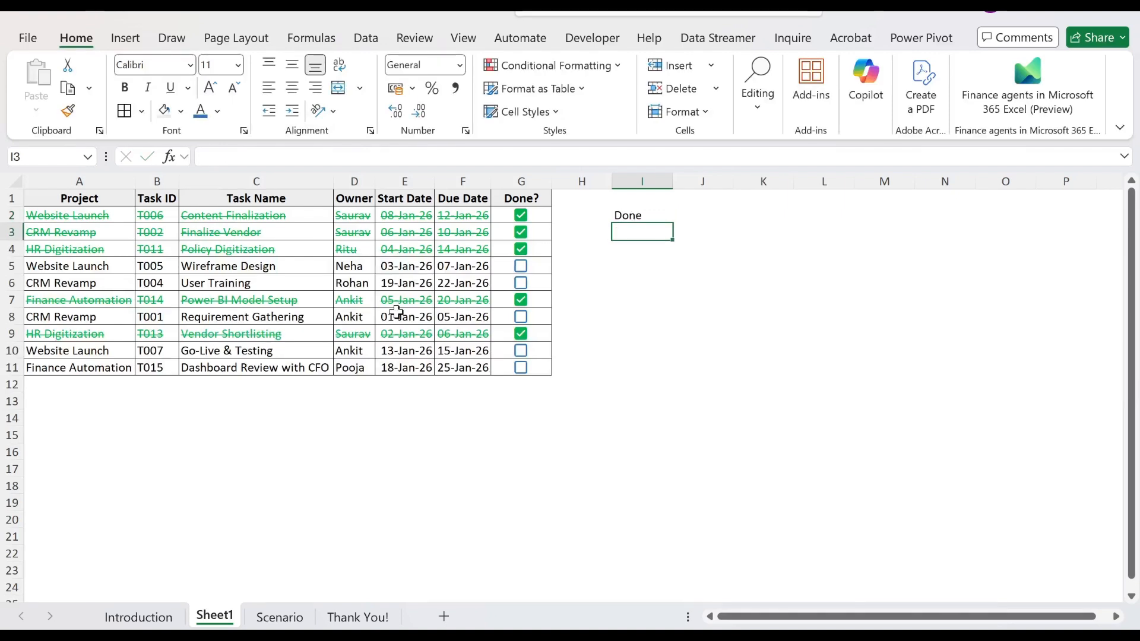
{"action": "type", "text": "Pending"}
{"action": "key", "text": "Tab"}
{"action": "key", "text": "Up"}
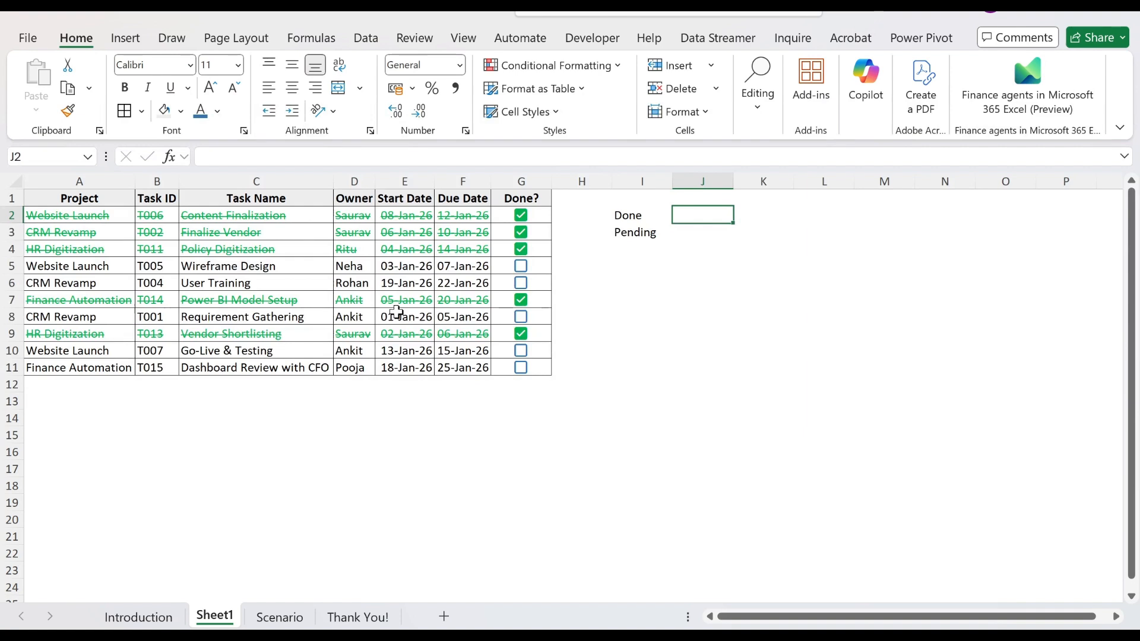
- Inspect the underlying value of the ticked checkbox in G2, and tick and untick G5 to compare its values
{"action": "key", "text": "Left"}
{"action": "key", "text": "Left"}
{"action": "key", "text": "Left"}
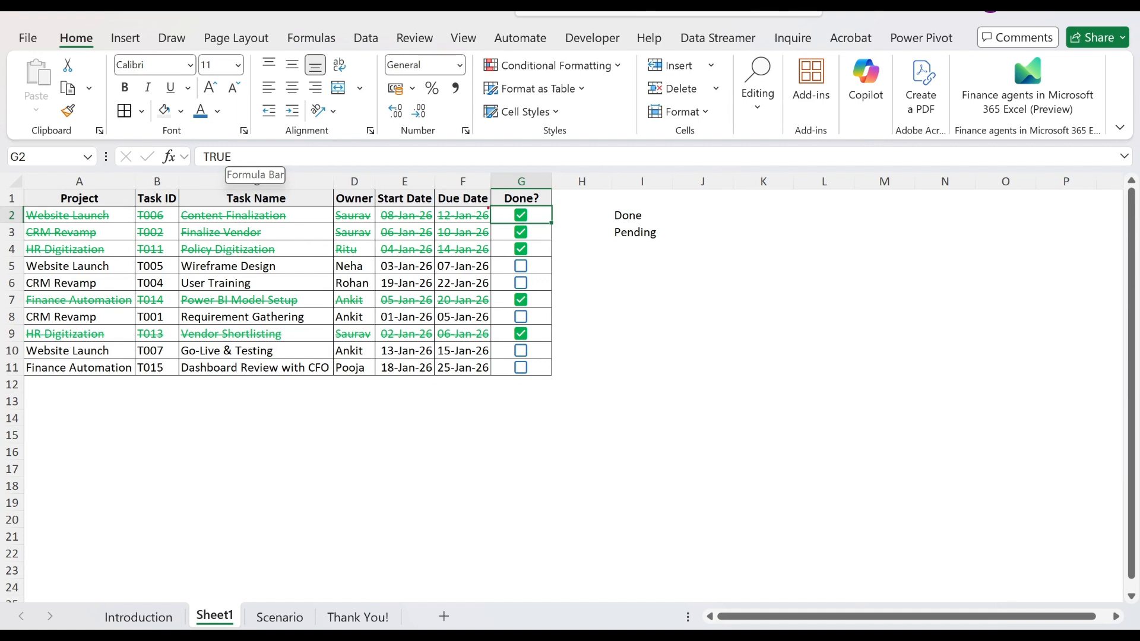
{"action": "left_click_drag", "start_coordinate": [495, 206], "coordinate": [543, 224]}
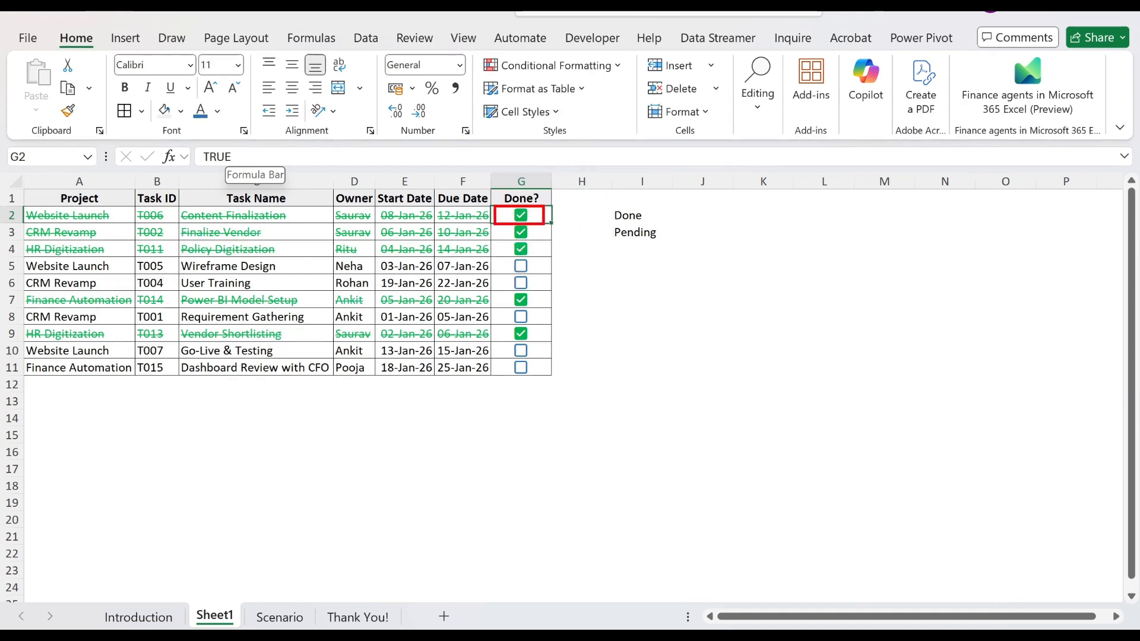
{"action": "left_click_drag", "start_coordinate": [199, 143], "coordinate": [249, 170]}
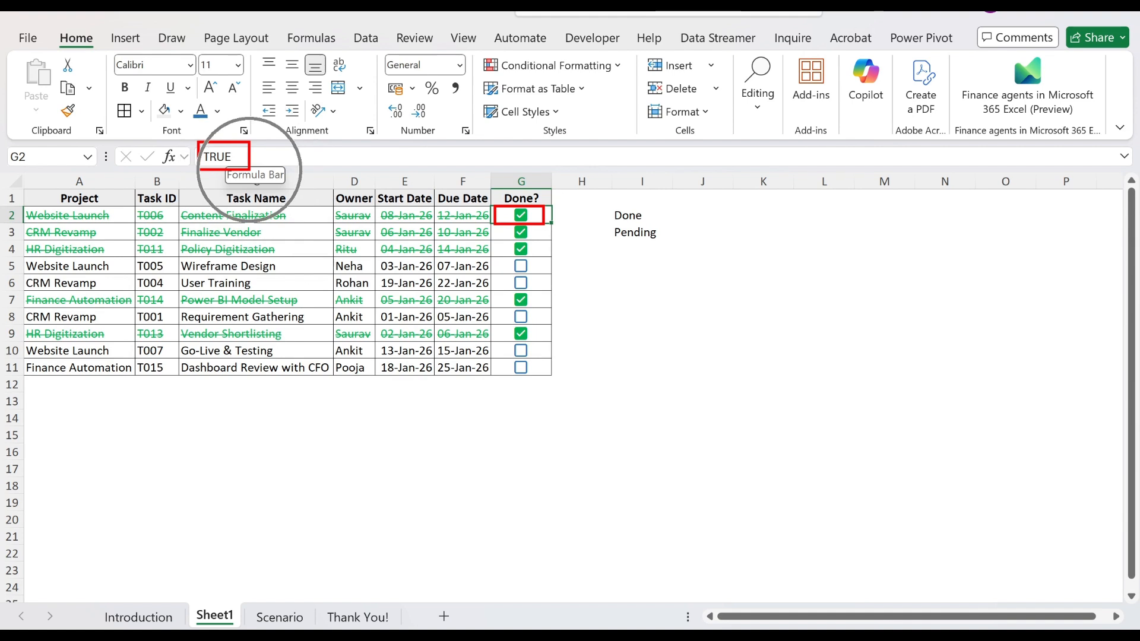
{"action": "key", "text": "Escape"}
{"action": "left_click", "coordinate": [516, 264]}
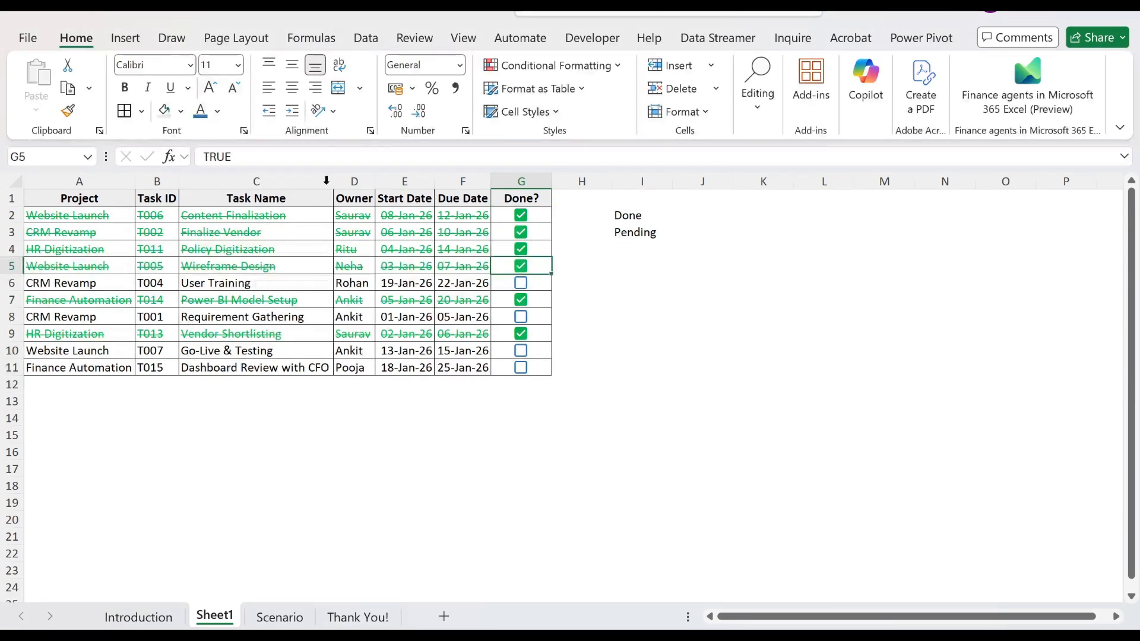
{"action": "left_click", "coordinate": [524, 268]}
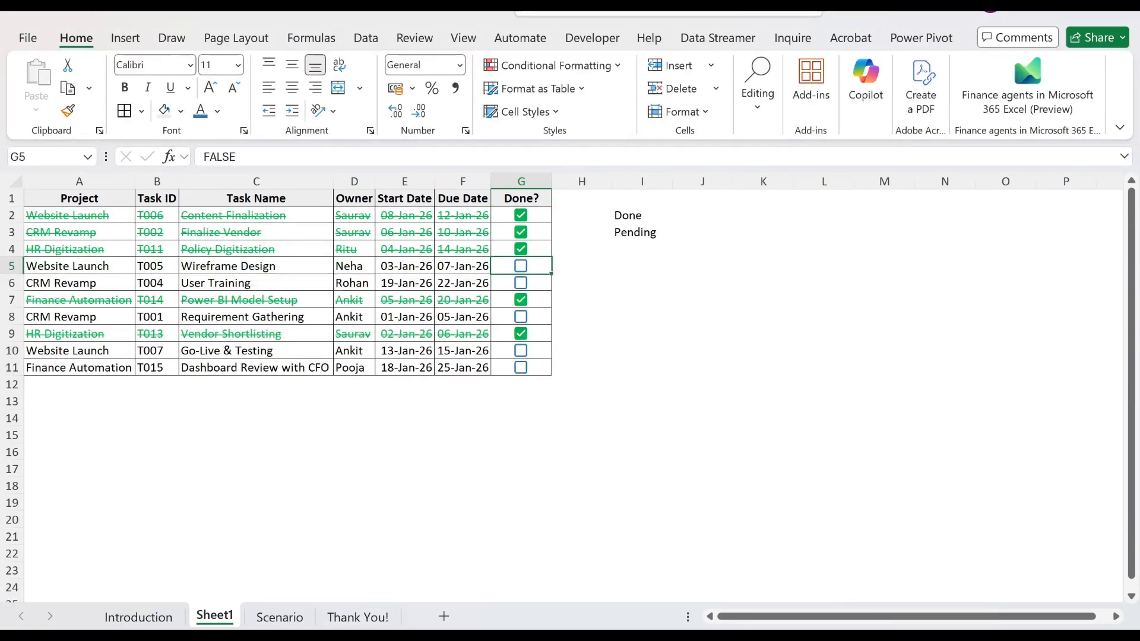
{"action": "mouse_move", "coordinate": [236, 146]}
{"action": "left_mouse_down"}
{"action": "mouse_move", "coordinate": [255, 157]}
{"action": "mouse_move", "coordinate": [209, 138]}
{"action": "left_mouse_up"}
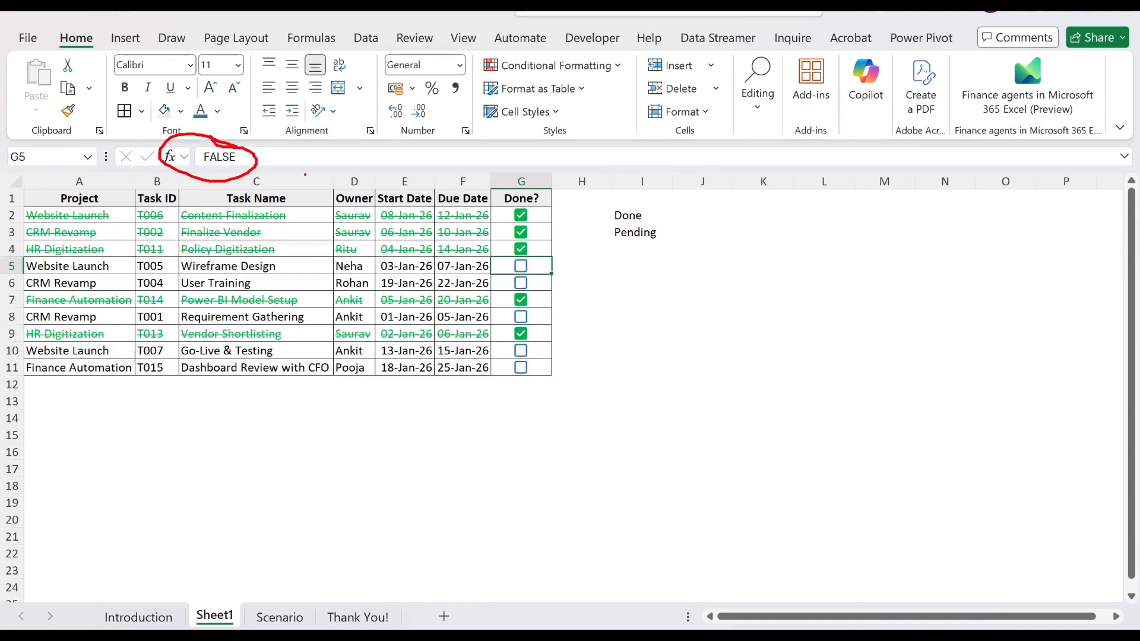
{"action": "type", "text": "tTrUE"}
{"action": "key", "text": "Return"}
{"action": "type", "text": "FALSE"}
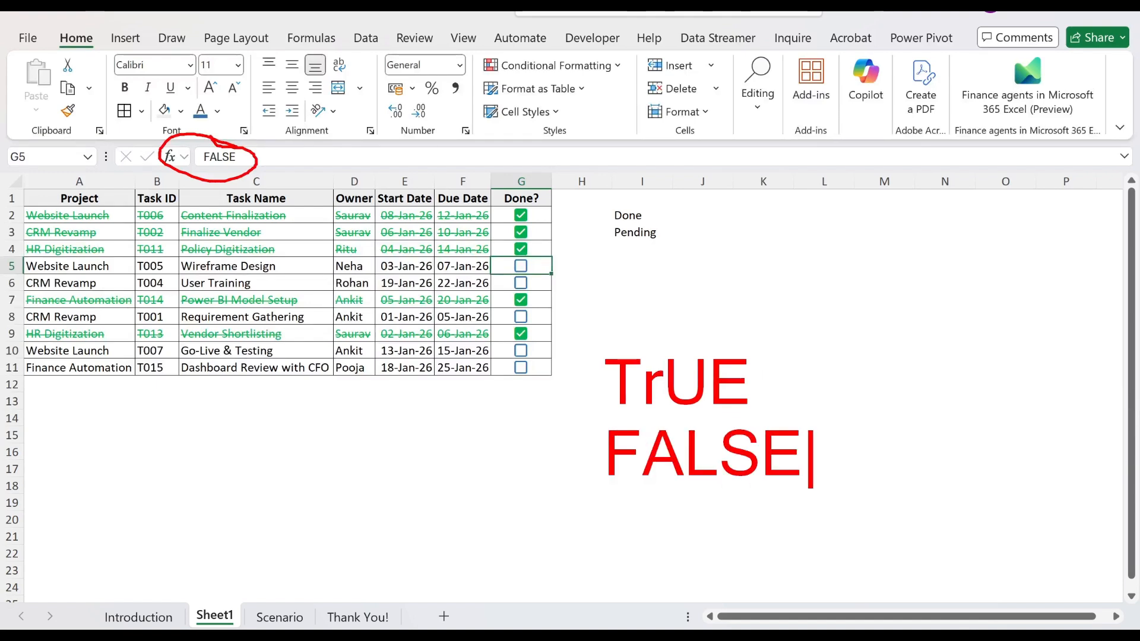
{"action": "key", "text": "Return"}
{"action": "type", "text": "BLANK"}
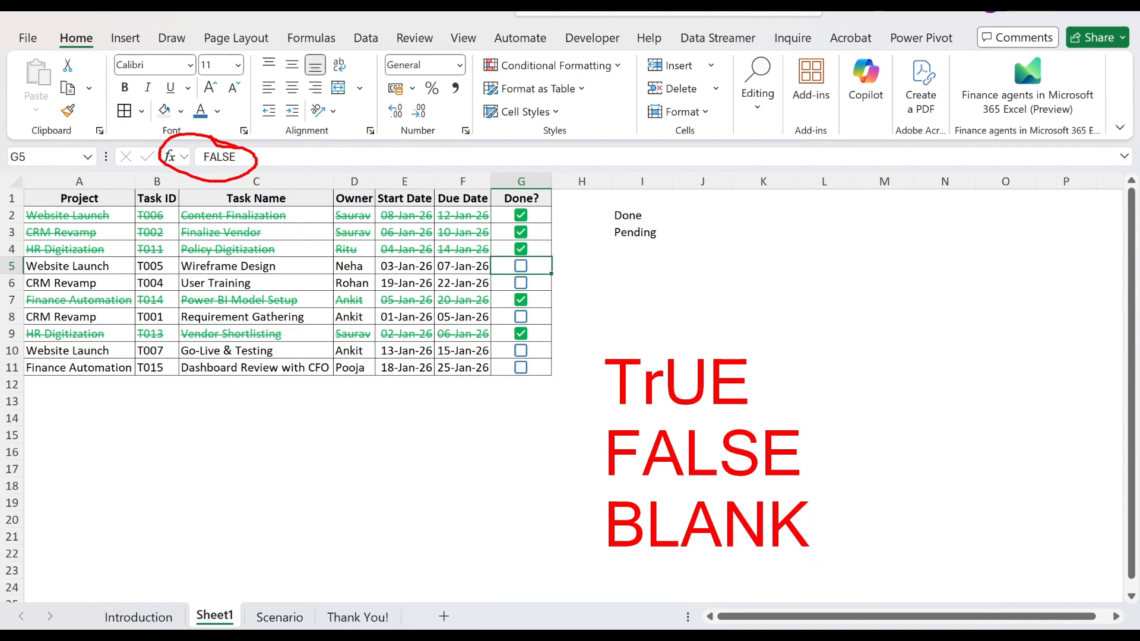
{"action": "mouse_move", "coordinate": [560, 203]}
{"action": "left_mouse_down"}
{"action": "mouse_move", "coordinate": [582, 272]}
{"action": "mouse_move", "coordinate": [558, 368]}
{"action": "left_mouse_up"}
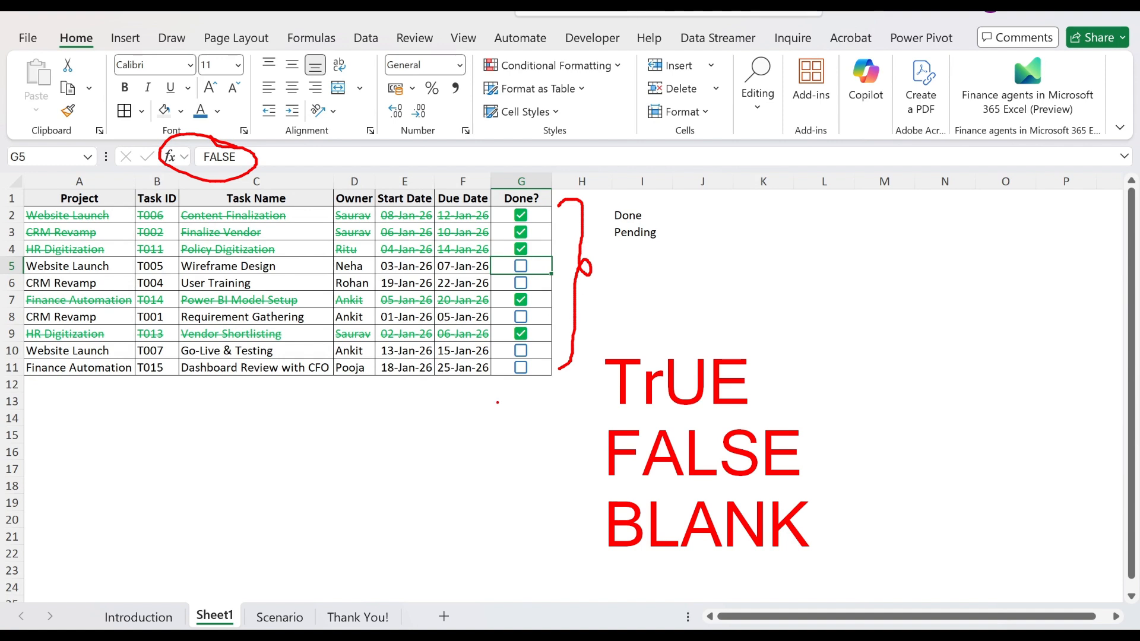
{"action": "mouse_move", "coordinate": [481, 392]}
{"action": "left_mouse_down"}
{"action": "mouse_move", "coordinate": [541, 393]}
{"action": "mouse_move", "coordinate": [558, 374]}
{"action": "left_mouse_up"}
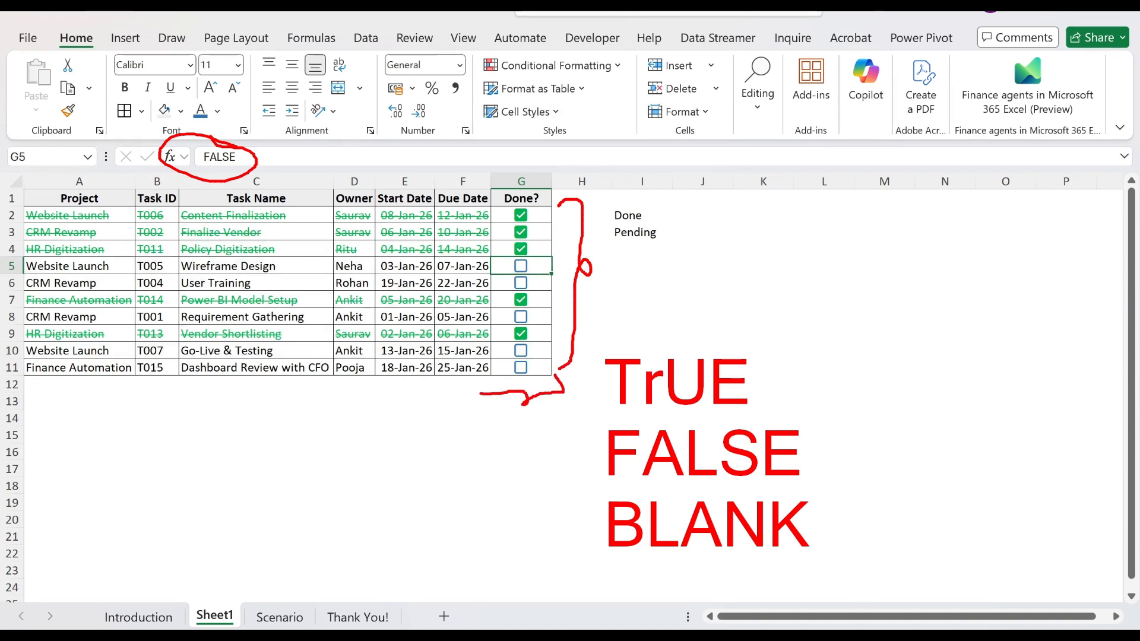
{"action": "left_click_drag", "start_coordinate": [666, 207], "coordinate": [670, 245]}
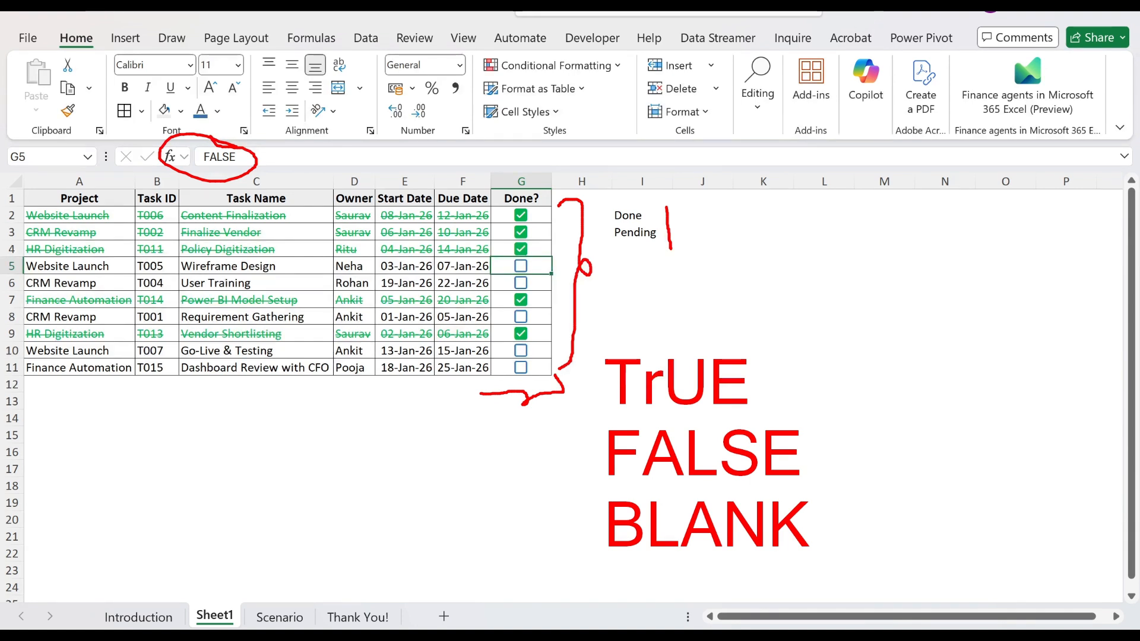
{"action": "mouse_move", "coordinate": [702, 202]}
{"action": "left_mouse_down"}
{"action": "mouse_move", "coordinate": [661, 265]}
{"action": "mouse_move", "coordinate": [677, 189]}
{"action": "left_mouse_up"}
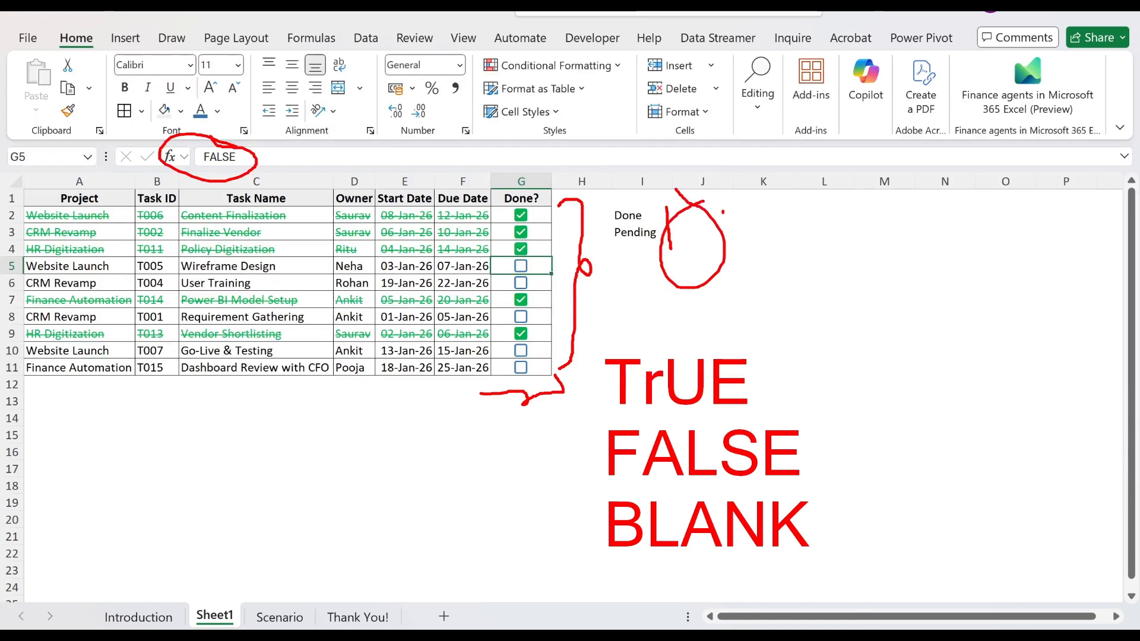
{"action": "left_click_drag", "start_coordinate": [731, 226], "coordinate": [725, 209]}
{"action": "mouse_move", "coordinate": [725, 229]}
{"action": "left_mouse_down"}
{"action": "mouse_move", "coordinate": [763, 236]}
{"action": "mouse_move", "coordinate": [848, 197]}
{"action": "mouse_move", "coordinate": [736, 259]}
{"action": "left_mouse_up"}
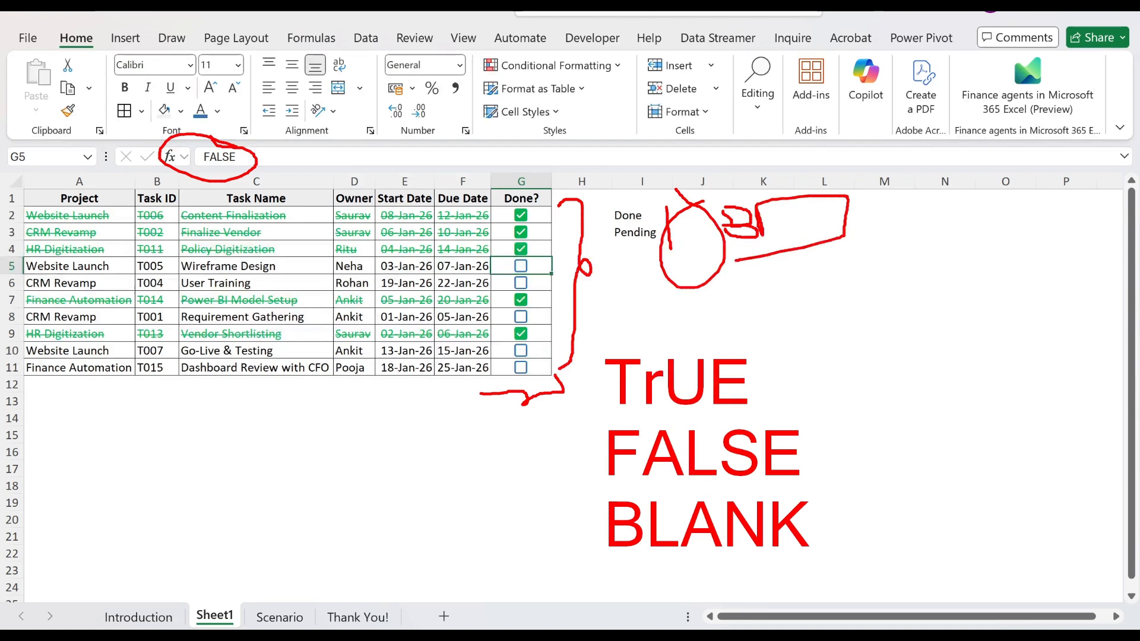
{"action": "key", "text": "Escape"}
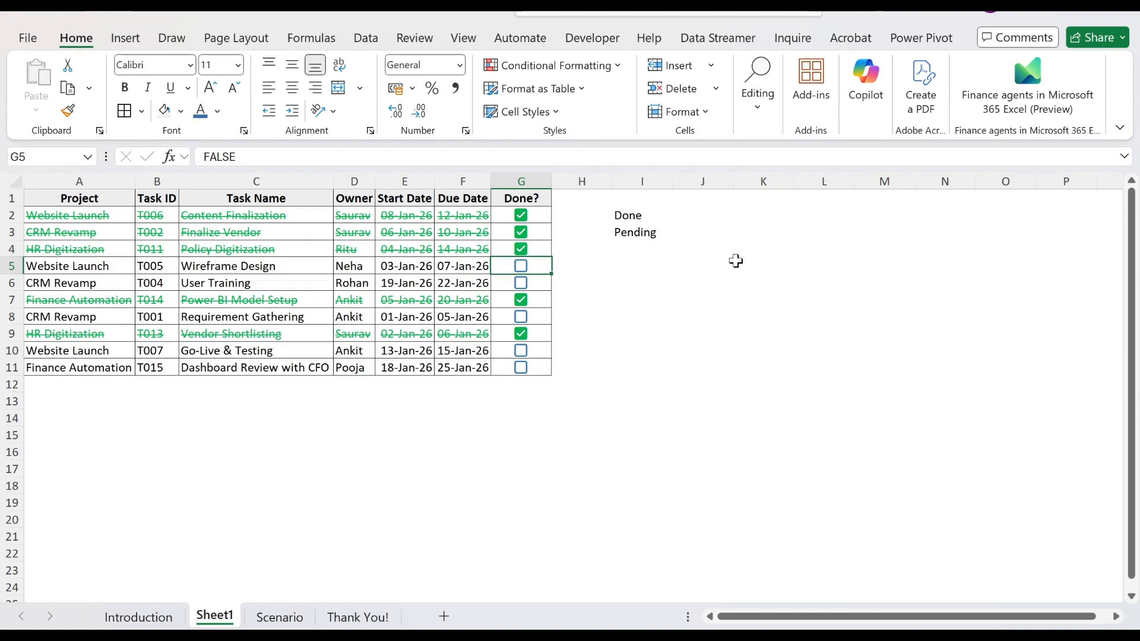
- Count the completed tasks in J2 with a COUNTIFS formula on G2:G11 using the criterion TRUE
{"action": "left_click", "coordinate": [626, 218]}
{"action": "key", "text": "Right"}
{"action": "type", "text": "="}
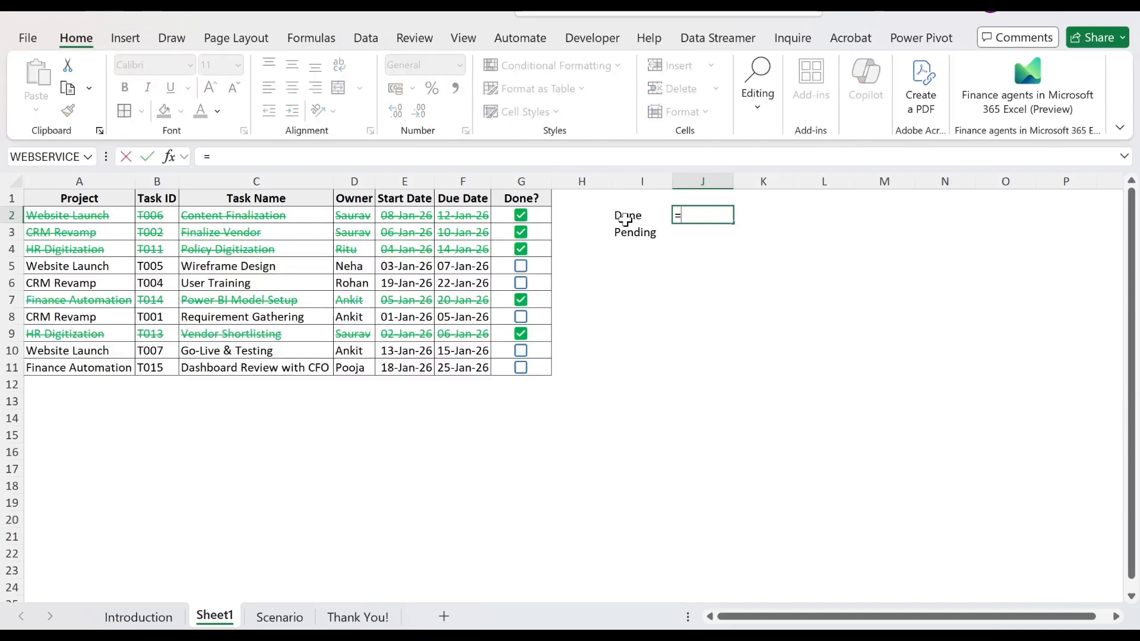
{"action": "type", "text": "count"}
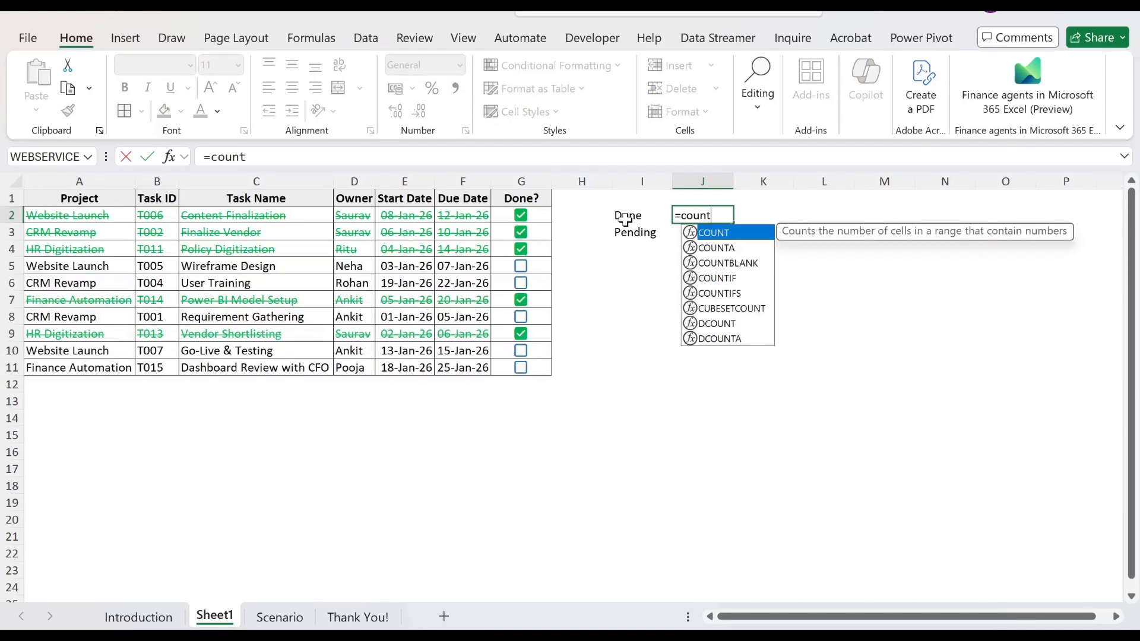
{"action": "key", "text": "Down"}
{"action": "key", "text": "Down"}
{"action": "key", "text": "Down"}
{"action": "key", "text": "Down"}
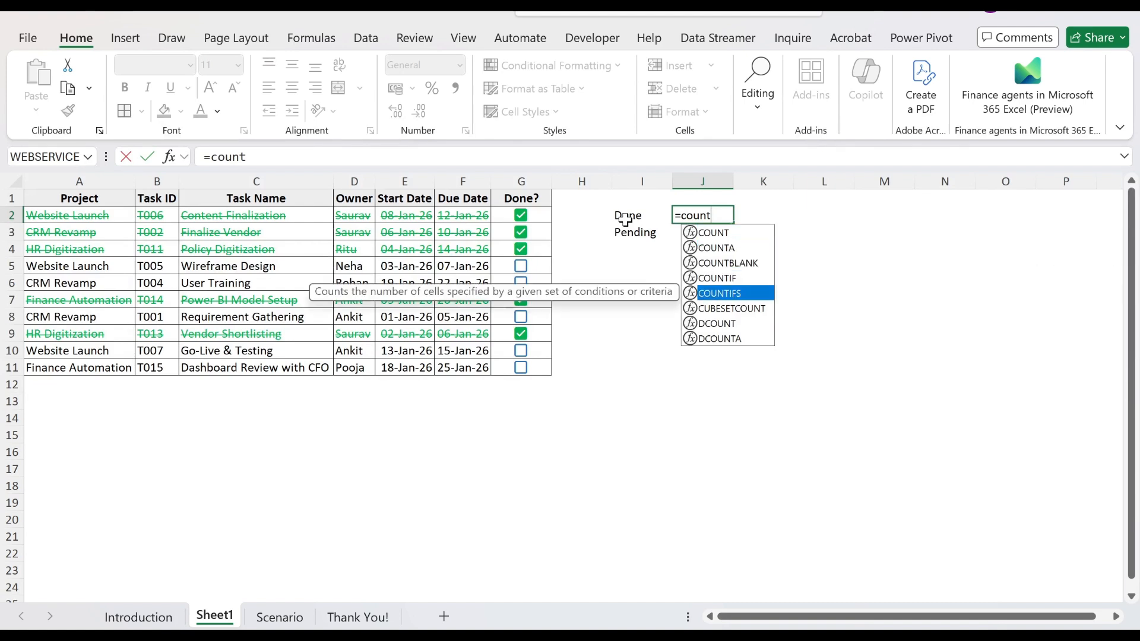
{"action": "key", "text": "Tab"}
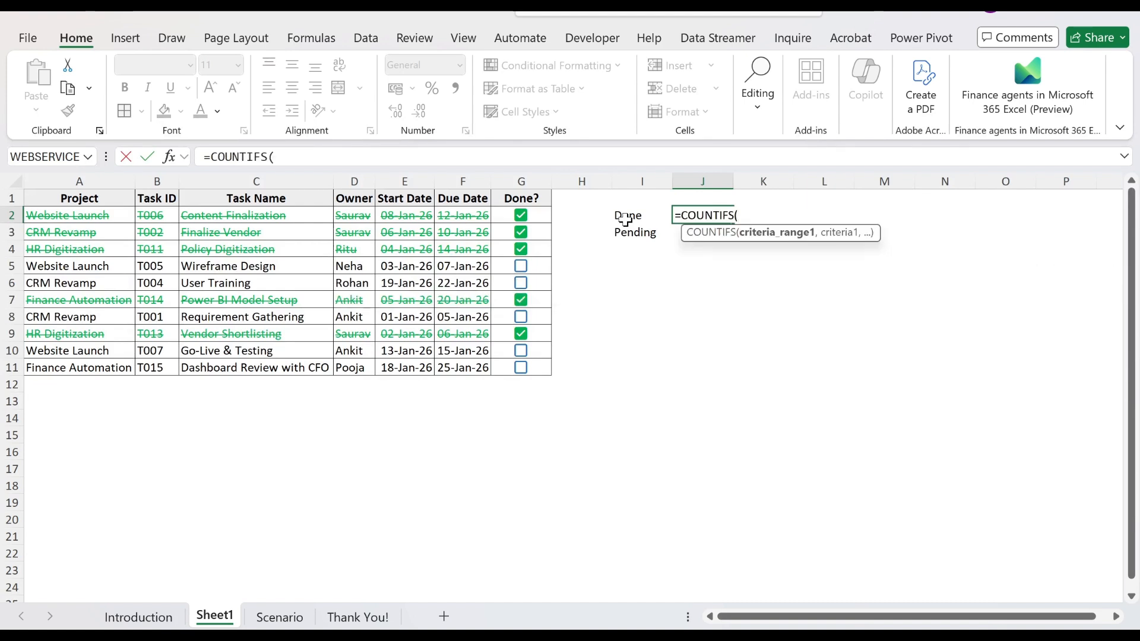
{"action": "left_click", "coordinate": [542, 216]}
{"action": "key", "text": "ctrl+shift+Down"}
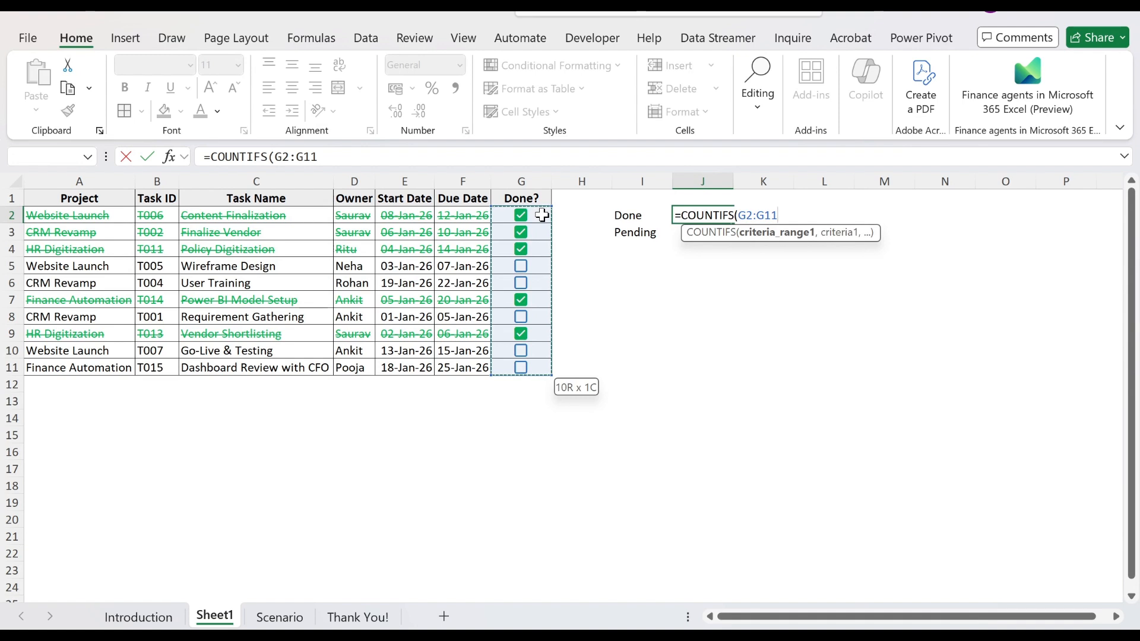
{"action": "type", "text": ",TRUE"}
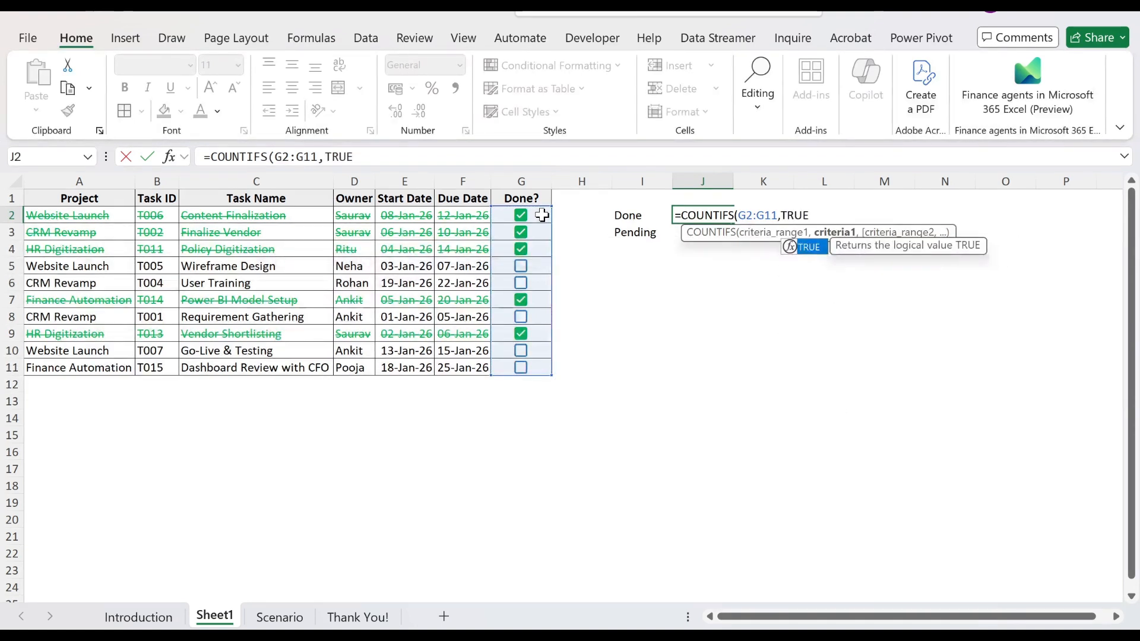
{"action": "key", "text": "ctrl+Return"}
- Count the pending tasks in J3 with a COUNTIFS formula on G2:G11 using the criterion FALSE
{"action": "key", "text": "Down"}
{"action": "type", "text": "="}
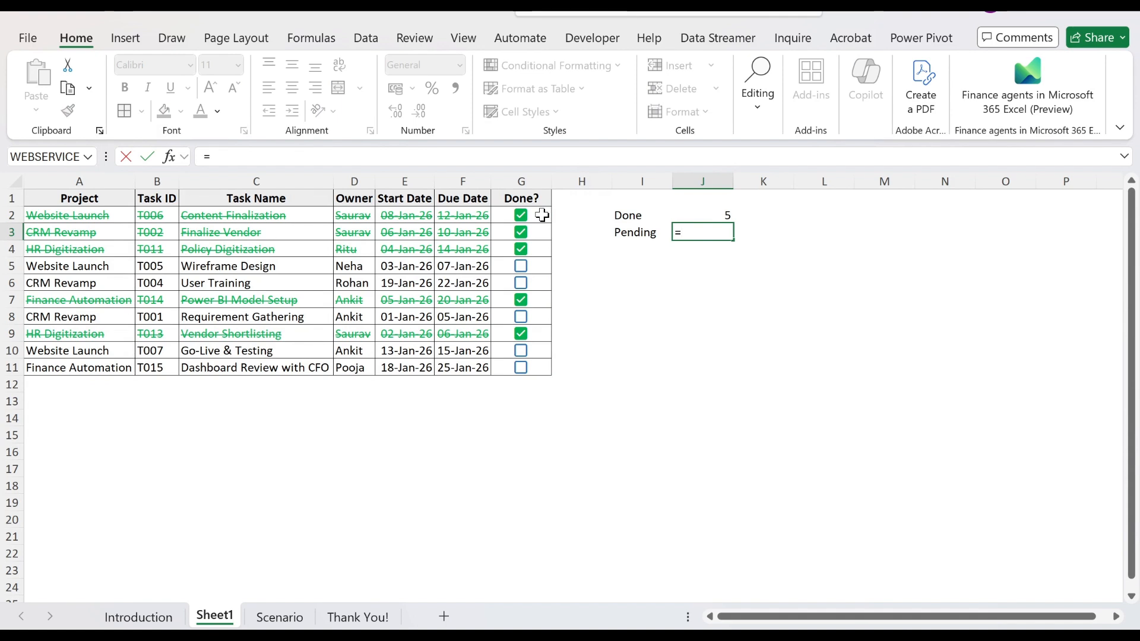
{"action": "type", "text": "countifs("}
{"action": "key", "text": "Left"}
{"action": "key", "text": "Left"}
{"action": "key", "text": "Left"}
{"action": "key", "text": "Up"}
{"action": "key", "text": "ctrl+shift+Down"}
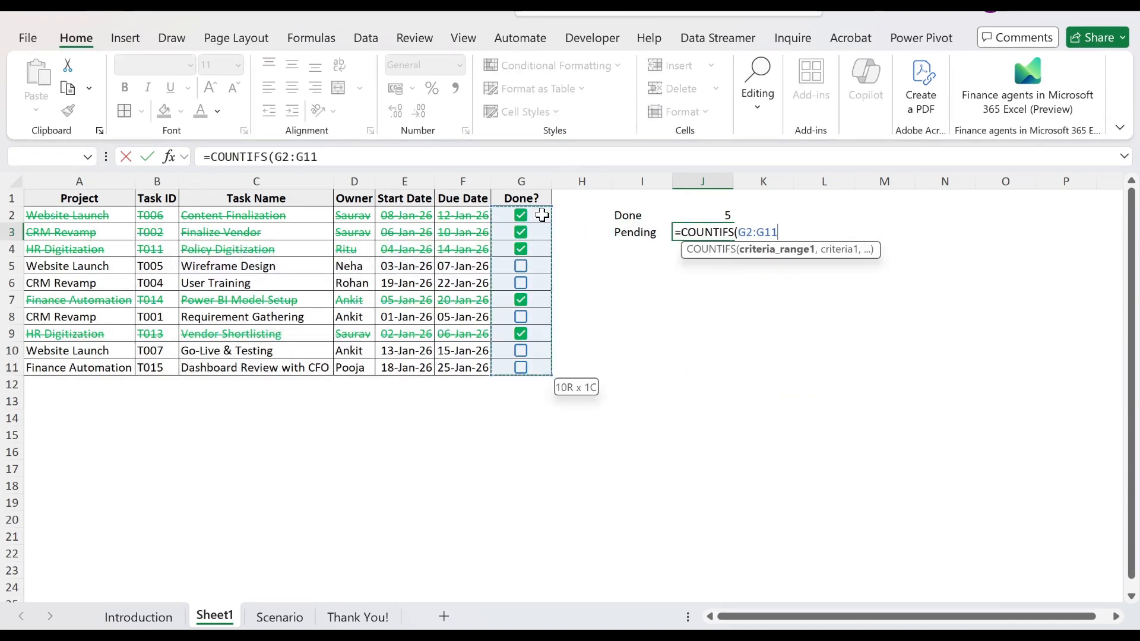
{"action": "type", "text": ",FALSE"}
{"action": "key", "text": "Return"}
- Add a Total label in I4 and the formula =J2+J3 in J4
{"action": "key", "text": "Up"}
{"action": "key", "text": "Up"}
{"action": "key", "text": "Down"}
{"action": "key", "text": "Down"}
{"action": "key", "text": "Left"}
{"action": "type", "text": "Total"}
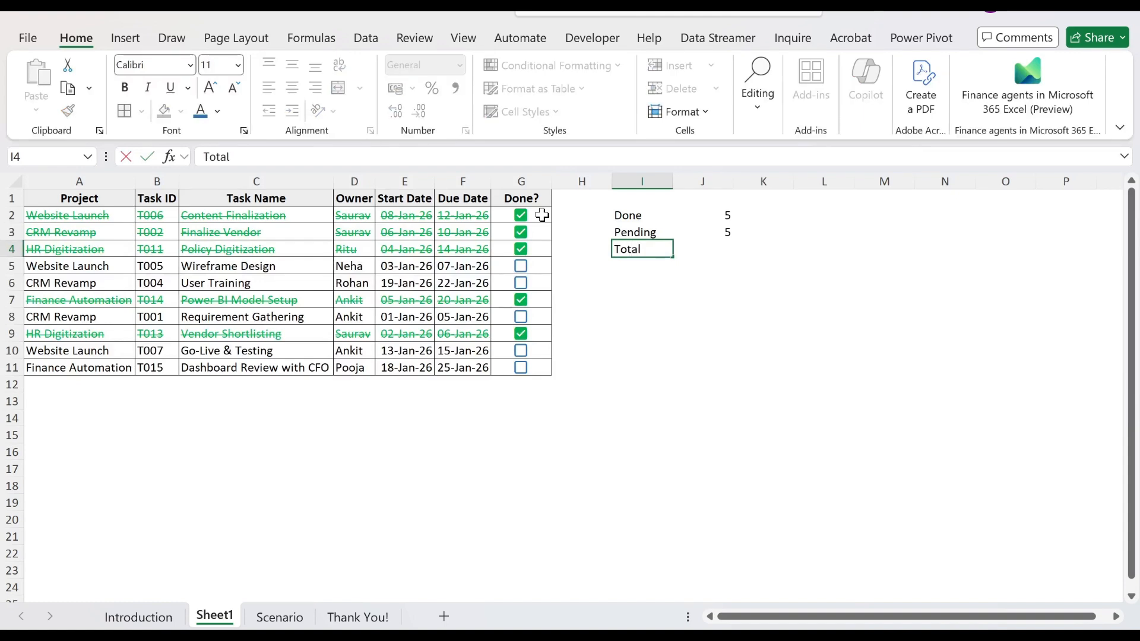
{"action": "key", "text": "Tab"}
{"action": "type", "text": "="}
{"action": "key", "text": "Up"}
{"action": "key", "text": "Up"}
{"action": "type", "text": "+"}
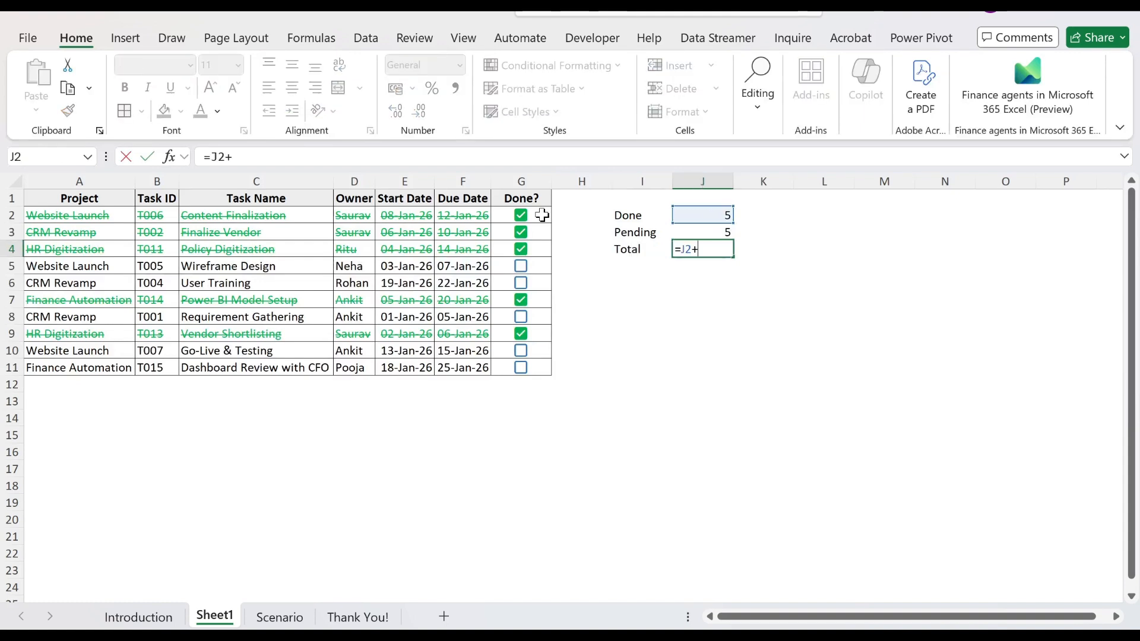
{"action": "key", "text": "Up"}
{"action": "key", "text": "shift+Tab"}
- Calculate the completed share in K2 with the formula =J2/J4
{"action": "key", "text": "Tab"}
{"action": "key", "text": "Tab"}
{"action": "key", "text": "Up"}
{"action": "key", "text": "Up"}
{"action": "type", "text": "="}
{"action": "key", "text": "Left"}
{"action": "type", "text": "/"}
{"action": "key", "text": "Down"}
{"action": "key", "text": "Down"}
{"action": "key", "text": "Return"}
{"action": "key", "text": "Up"}
- Calculate the pending share in K3 with the formula =J3/J4
{"action": "key", "text": "Down"}
{"action": "type", "text": "="}
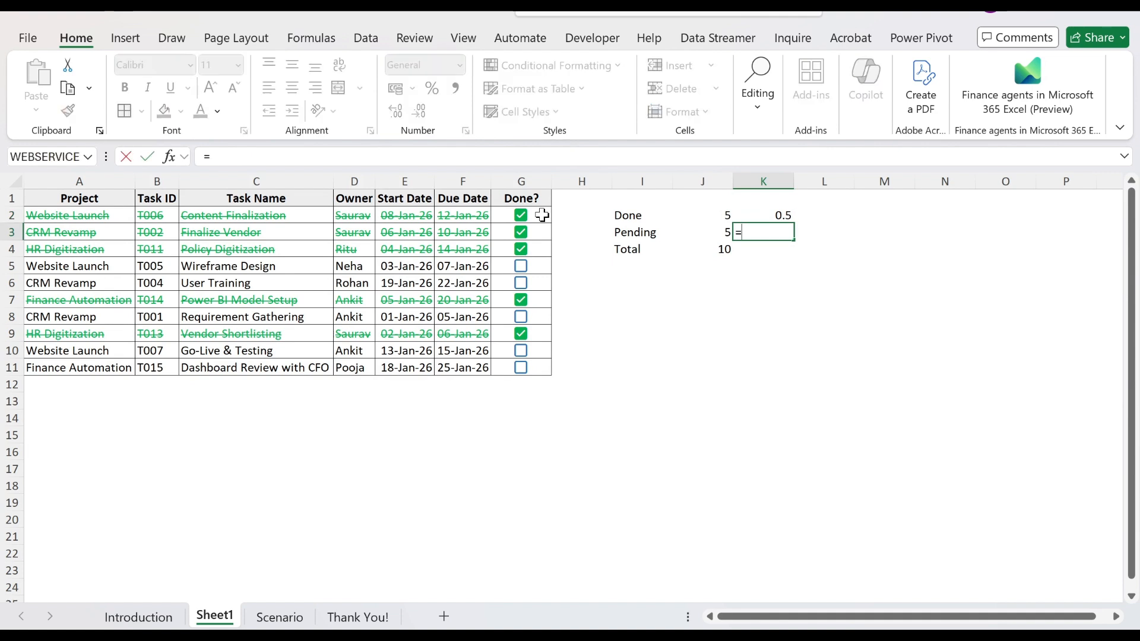
{"action": "key", "text": "Left"}
{"action": "type", "text": "/"}
{"action": "key", "text": "Left"}
{"action": "key", "text": "Down"}
{"action": "key", "text": "ctrl+Return"}
- Add up the completed and pending shares in K4 with AutoSum
{"action": "key", "text": "Up"}
{"action": "key", "text": "Down"}
{"action": "key", "text": "Down"}
{"action": "key", "text": "alt+equal"}
{"action": "key", "text": "ctrl+Return"}
- Format the shares in K2:K4 as percentages
{"action": "key", "text": "ctrl+Up"}
{"action": "key", "text": "ctrl+shift+Down"}
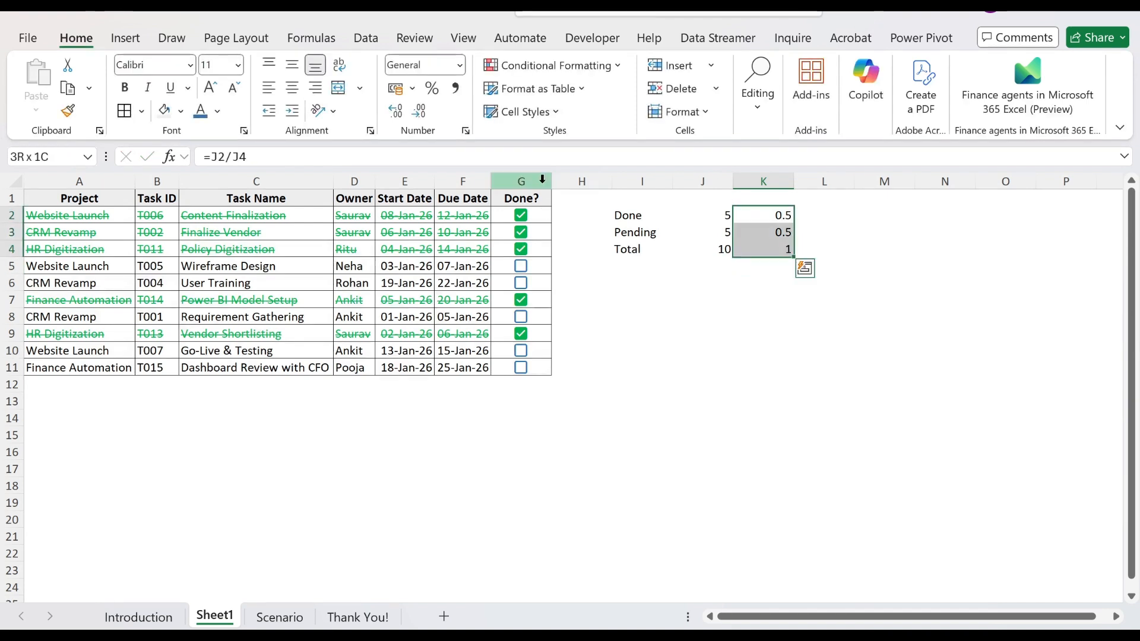
{"action": "left_click", "coordinate": [431, 87]}
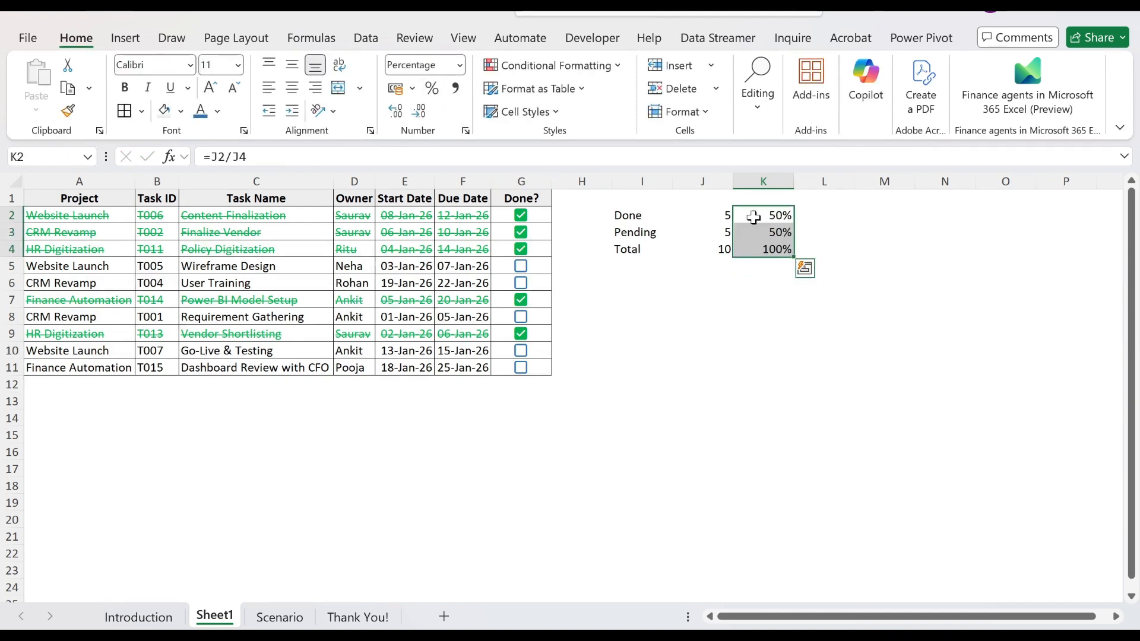
- Mark the Content Finalization task in row 2 as not done and select the Done percentage in K2
{"action": "left_click", "coordinate": [521, 215]}
{"action": "left_click", "coordinate": [770, 215]}
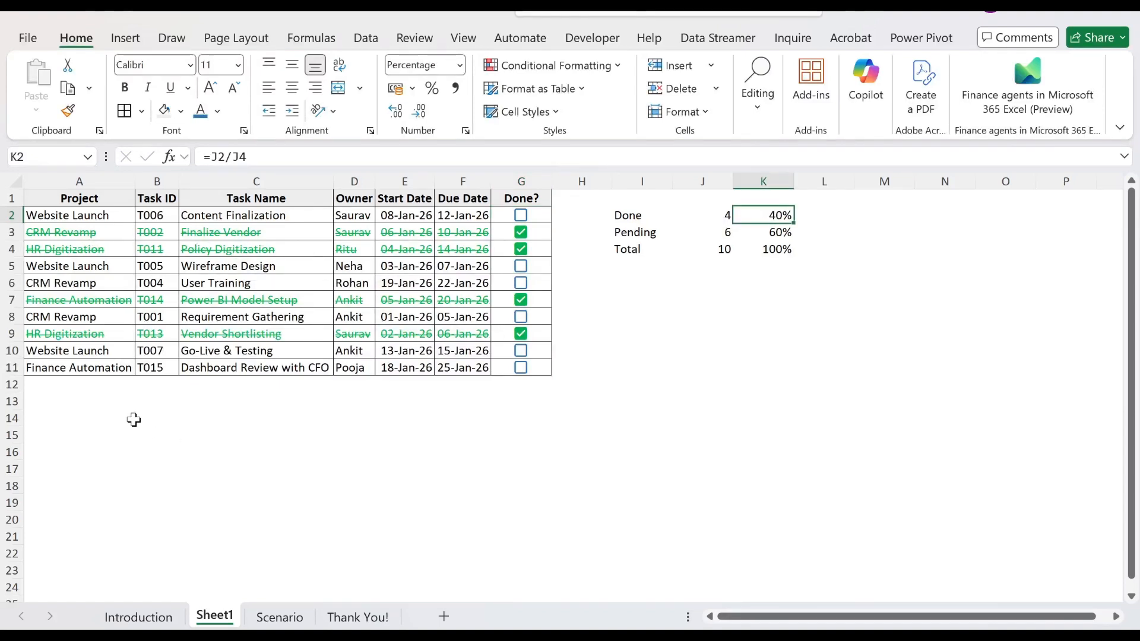
- On the Scenario sheet, mark Content Finalization and Wireframe Design as done to test the sample progress bar, and return to Sheet1
{"action": "key", "text": "ctrl+Page_Down"}
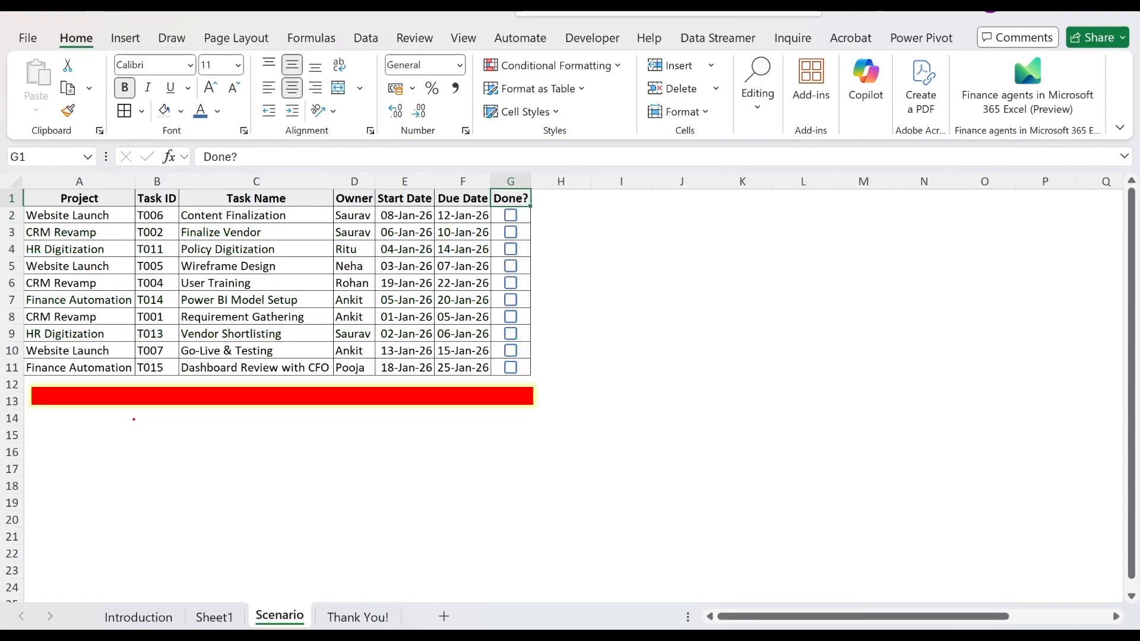
{"action": "mouse_move", "coordinate": [24, 379]}
{"action": "left_mouse_down"}
{"action": "mouse_move", "coordinate": [349, 440]}
{"action": "mouse_move", "coordinate": [621, 414]}
{"action": "mouse_move", "coordinate": [604, 407]}
{"action": "left_mouse_up"}
{"action": "left_click_drag", "start_coordinate": [111, 441], "coordinate": [431, 447]}
{"action": "key", "text": "Escape"}
{"action": "left_click", "coordinate": [509, 216]}
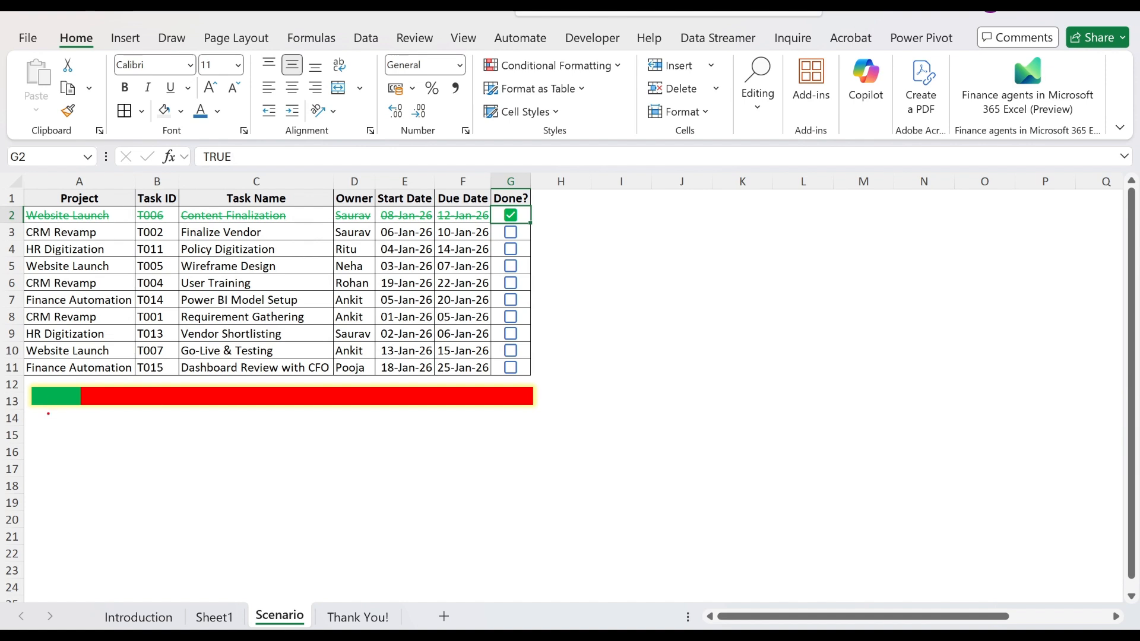
{"action": "left_click", "coordinate": [511, 268]}
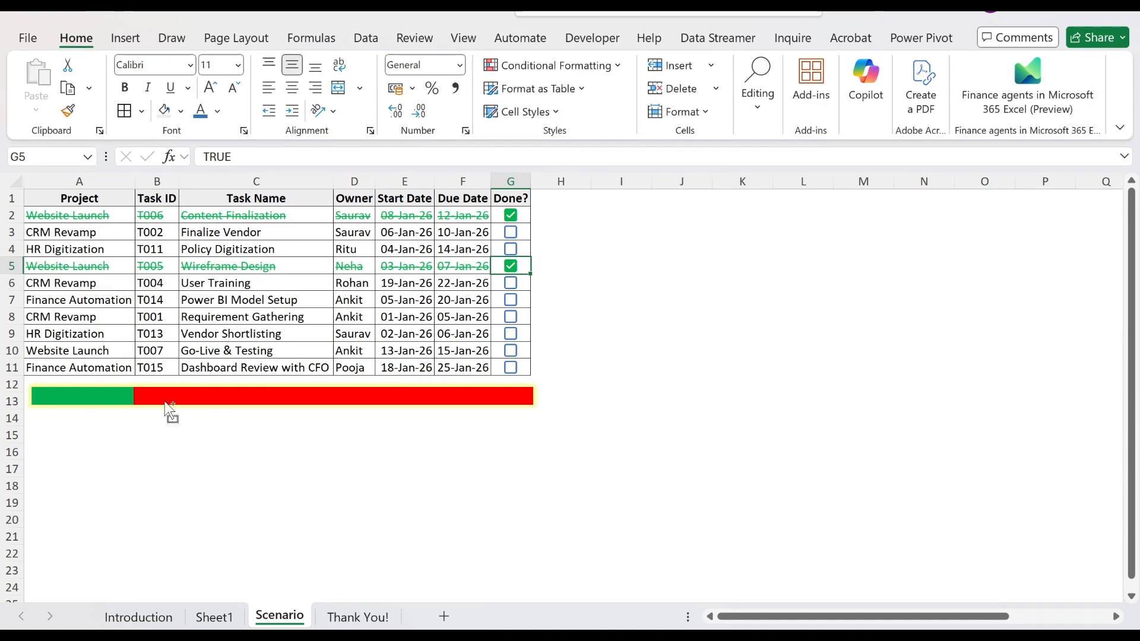
{"action": "key", "text": "ctrl+Page_Up"}
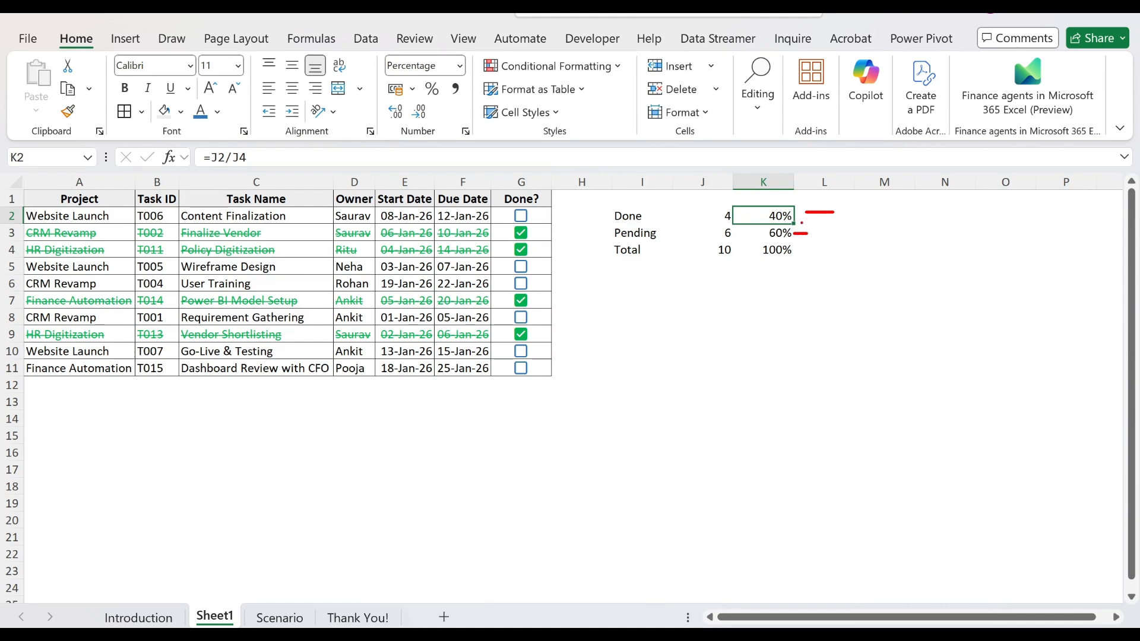
{"action": "key", "text": "ctrl+Page_Down"}
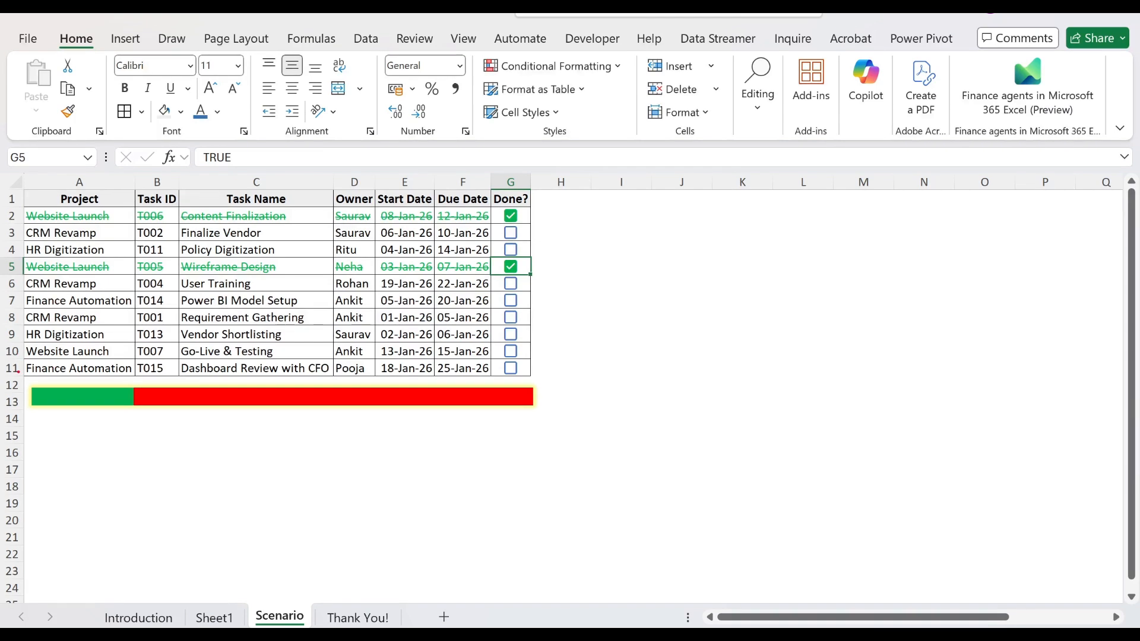
{"action": "key", "text": "ctrl+Page_Up"}
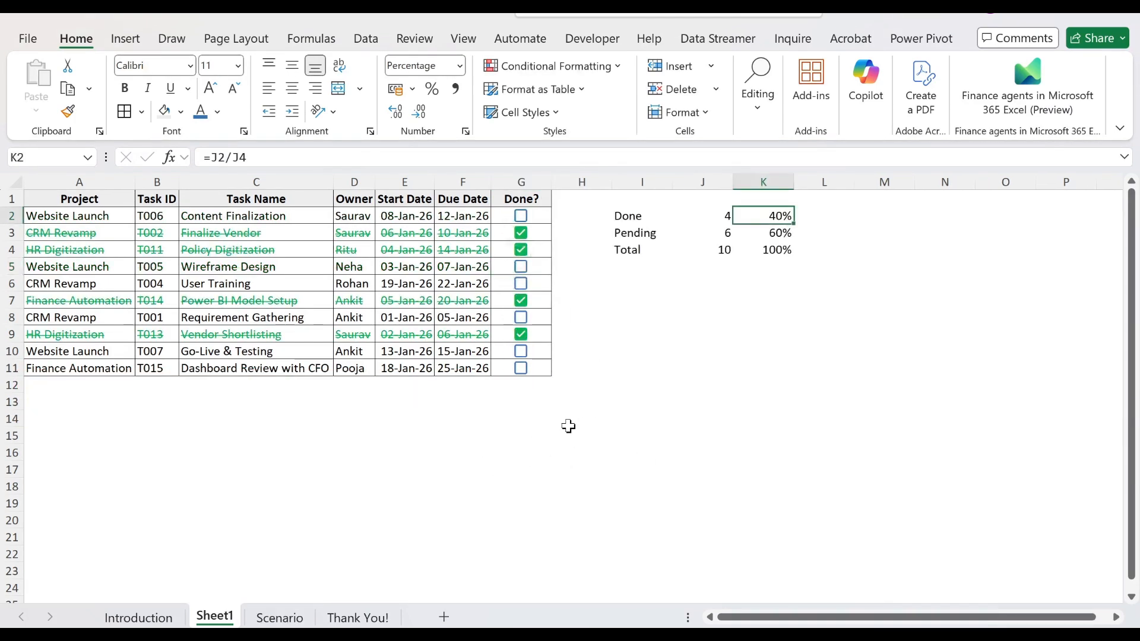
- Add a solid blue data bar to the Done percentage in K2
{"action": "left_click", "coordinate": [550, 69]}
{"action": "mouse_move", "coordinate": [562, 182]}
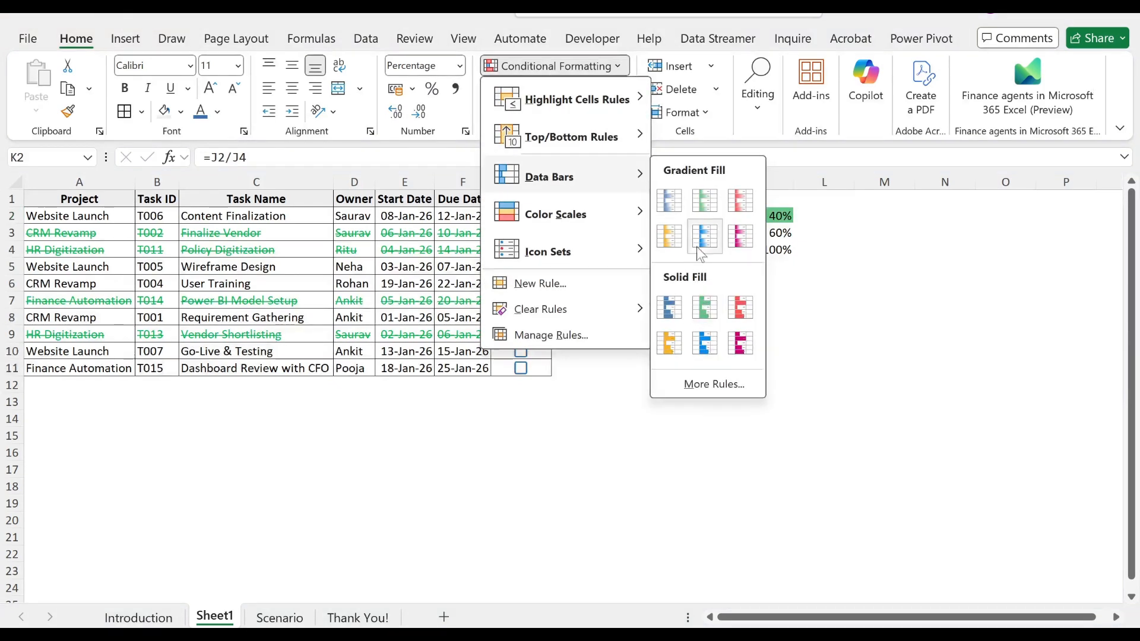
{"action": "left_click", "coordinate": [666, 306]}
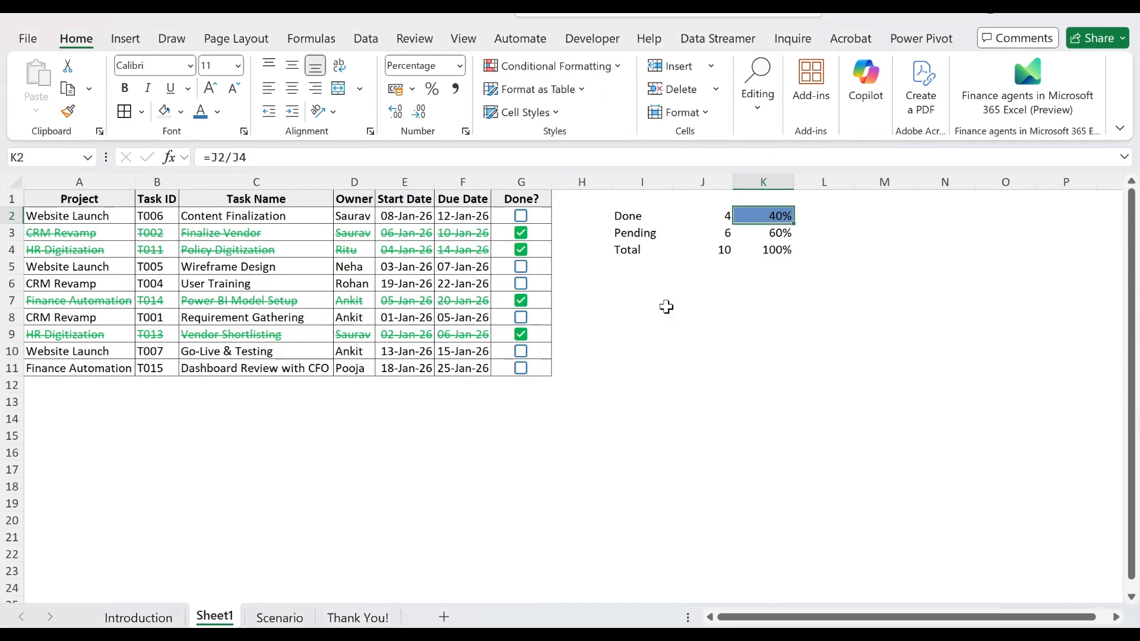
- Edit the data bar rule of K2 so that it shows the bar only
{"action": "left_click", "coordinate": [550, 66]}
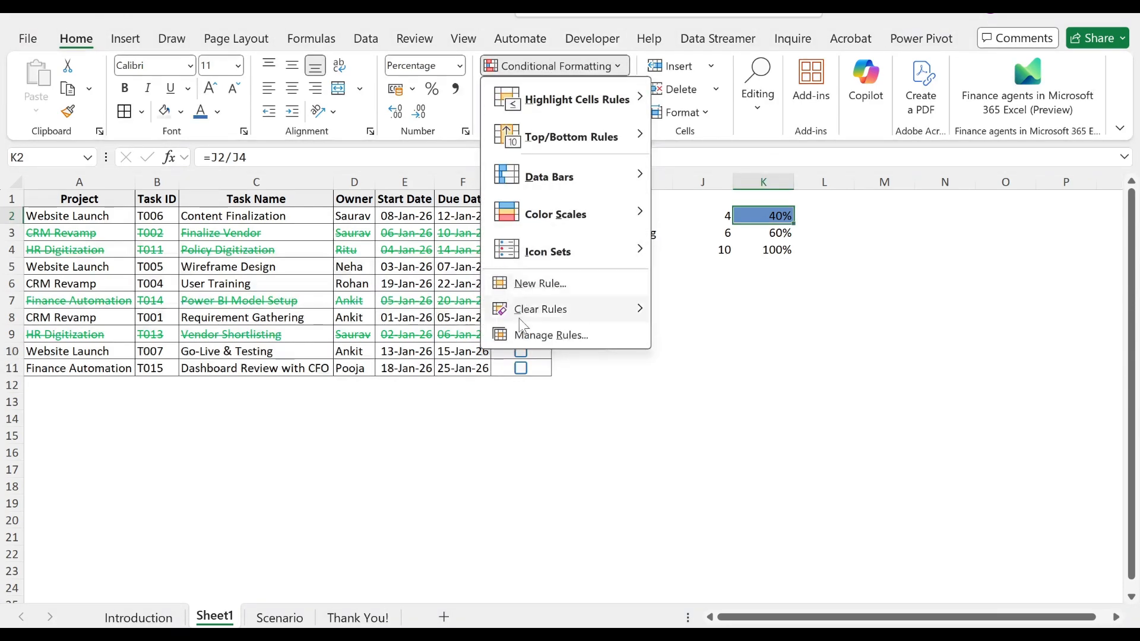
{"action": "left_click", "coordinate": [532, 336]}
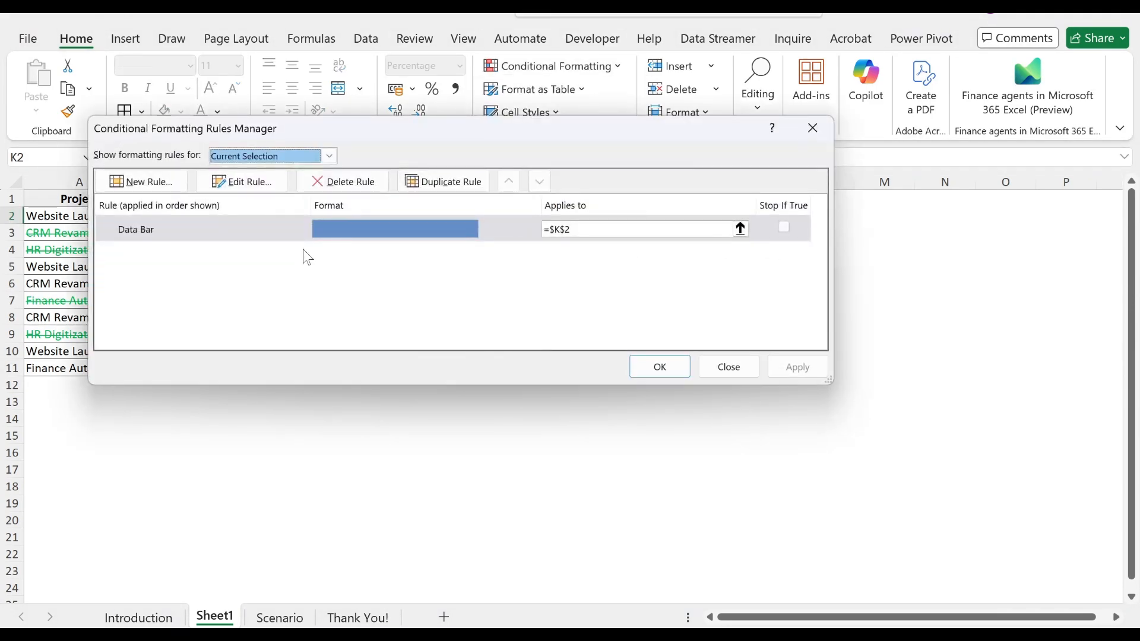
{"action": "left_click", "coordinate": [264, 229]}
{"action": "left_click", "coordinate": [244, 181]}
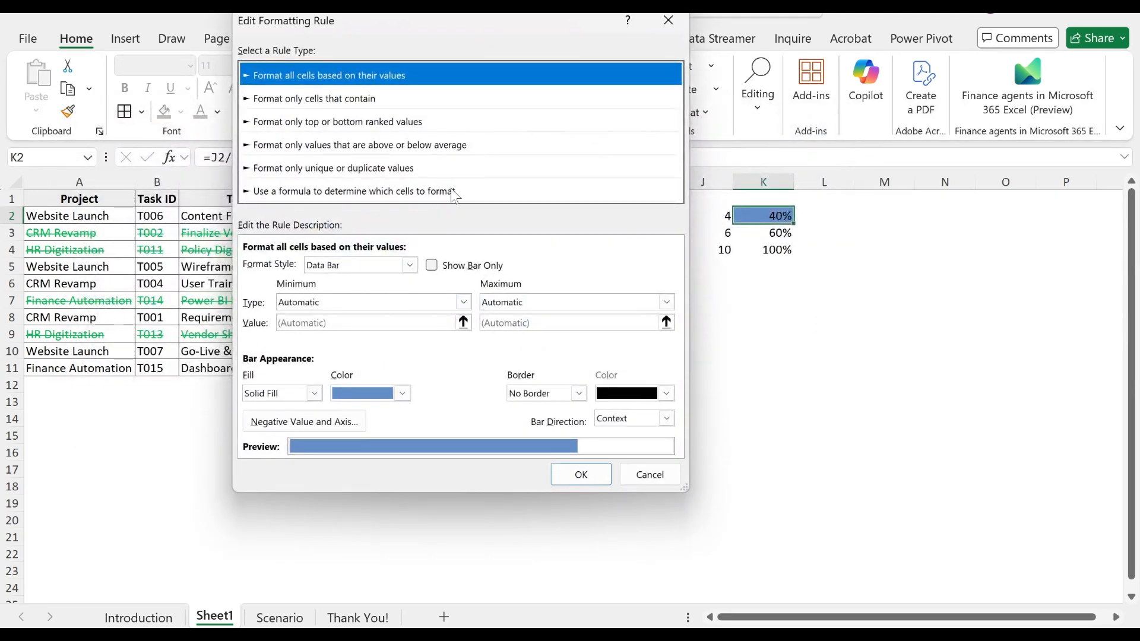
{"action": "left_click", "coordinate": [432, 265]}
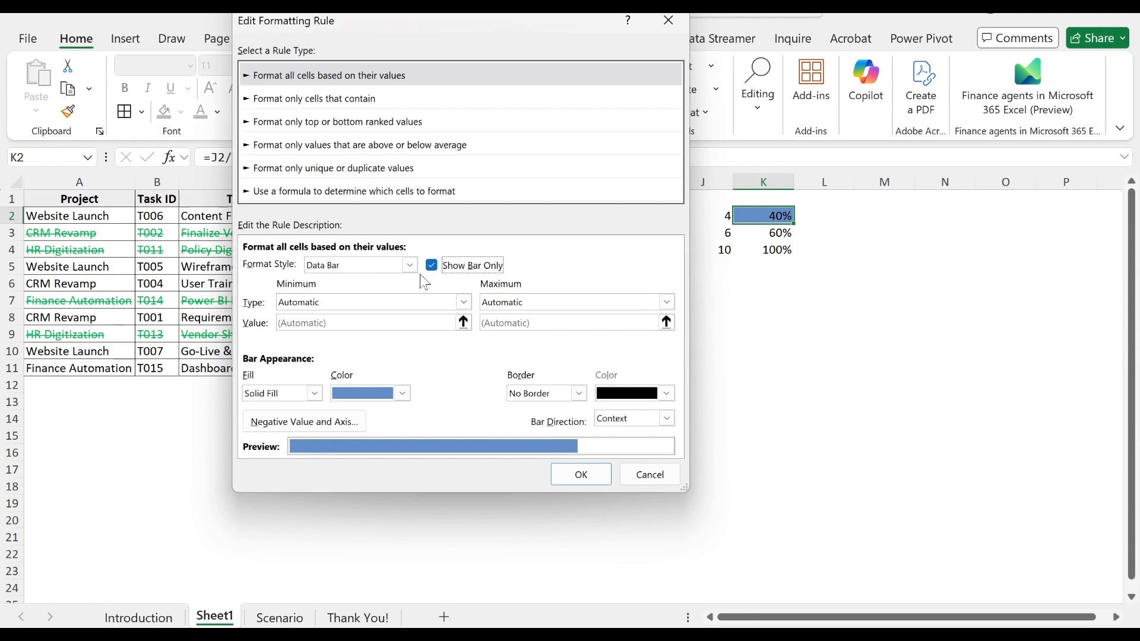
- Set both the minimum and maximum types of K2's data bar to Number
{"action": "left_click", "coordinate": [363, 302]}
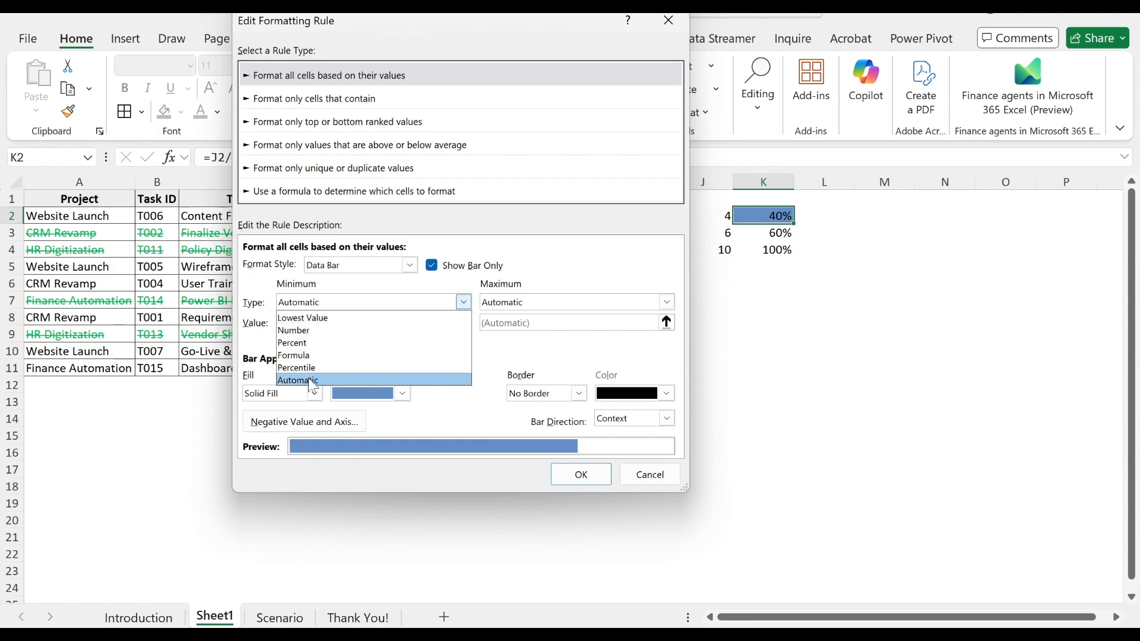
{"action": "left_click", "coordinate": [305, 331]}
{"action": "left_click", "coordinate": [521, 301]}
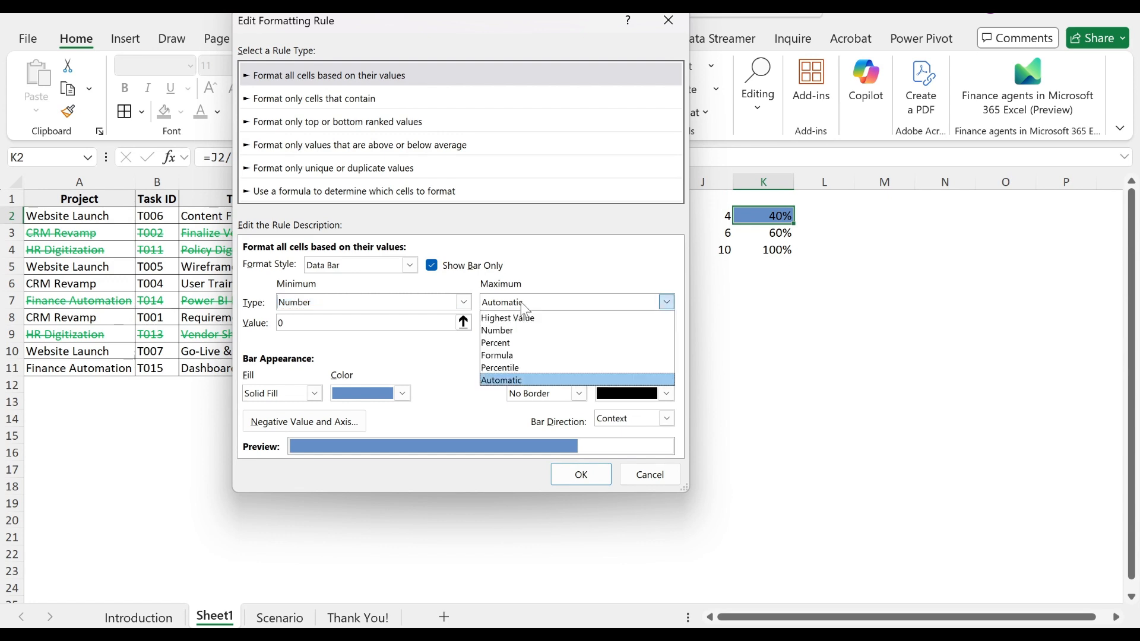
{"action": "left_click", "coordinate": [509, 330]}
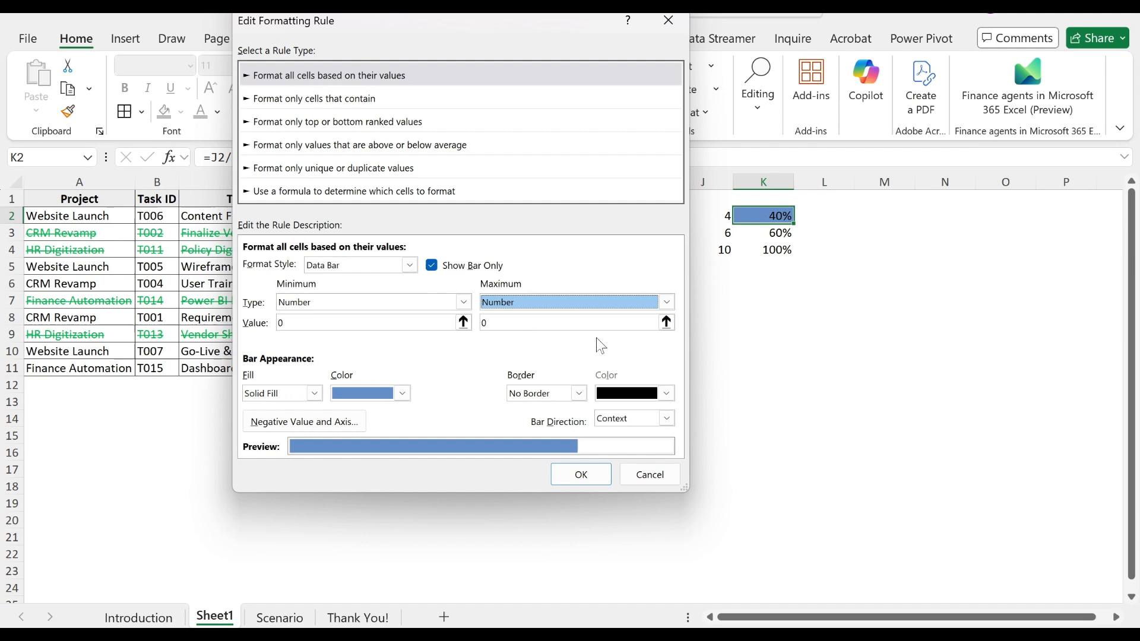
{"action": "key", "text": "t"}
{"action": "type", "text": "0%"}
{"action": "key", "text": "Return"}
{"action": "type", "text": "100"}
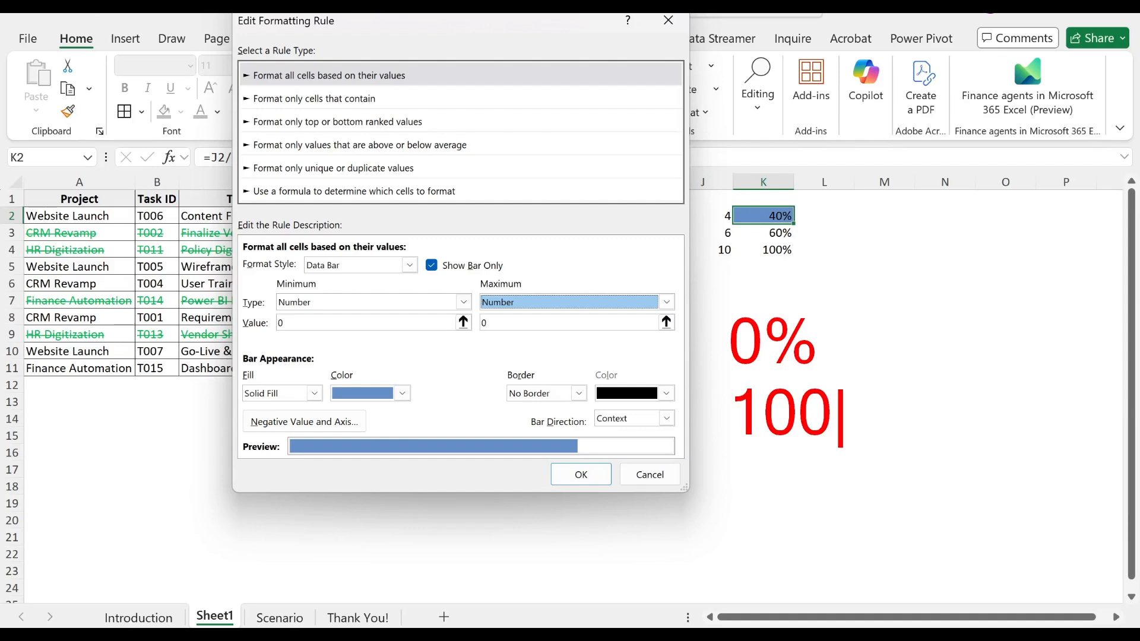
{"action": "type", "text": "%"}
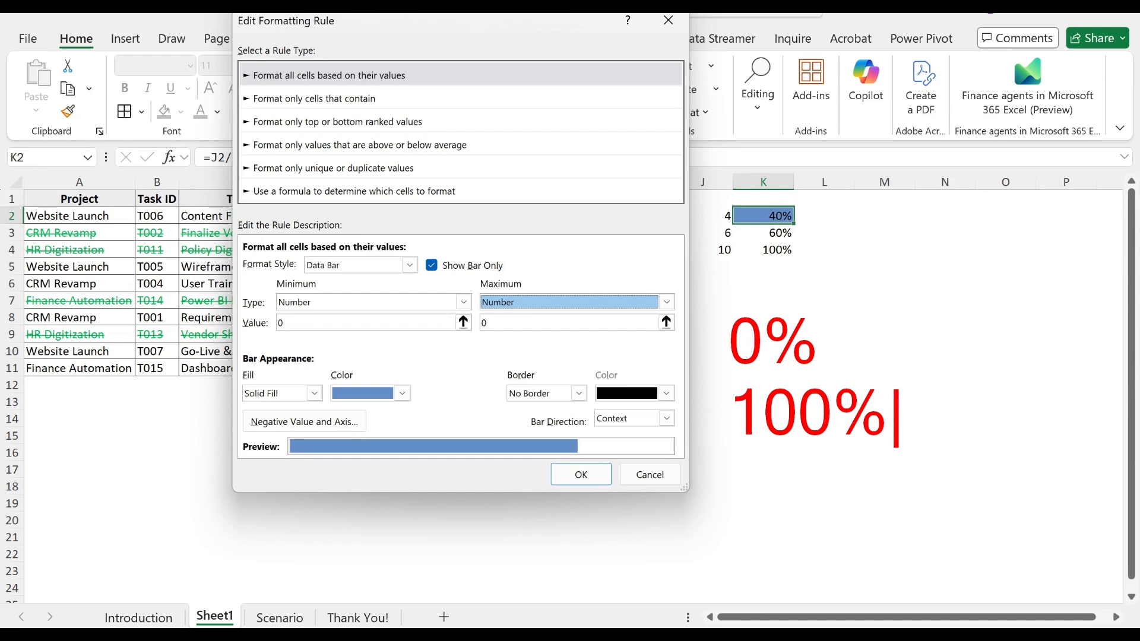
{"action": "key", "text": "Escape"}
{"action": "mouse_move", "coordinate": [823, 288]}
{"action": "left_mouse_down"}
{"action": "mouse_move", "coordinate": [825, 321]}
{"action": "mouse_move", "coordinate": [953, 312]}
{"action": "mouse_move", "coordinate": [872, 277]}
{"action": "mouse_move", "coordinate": [811, 286]}
{"action": "left_mouse_up"}
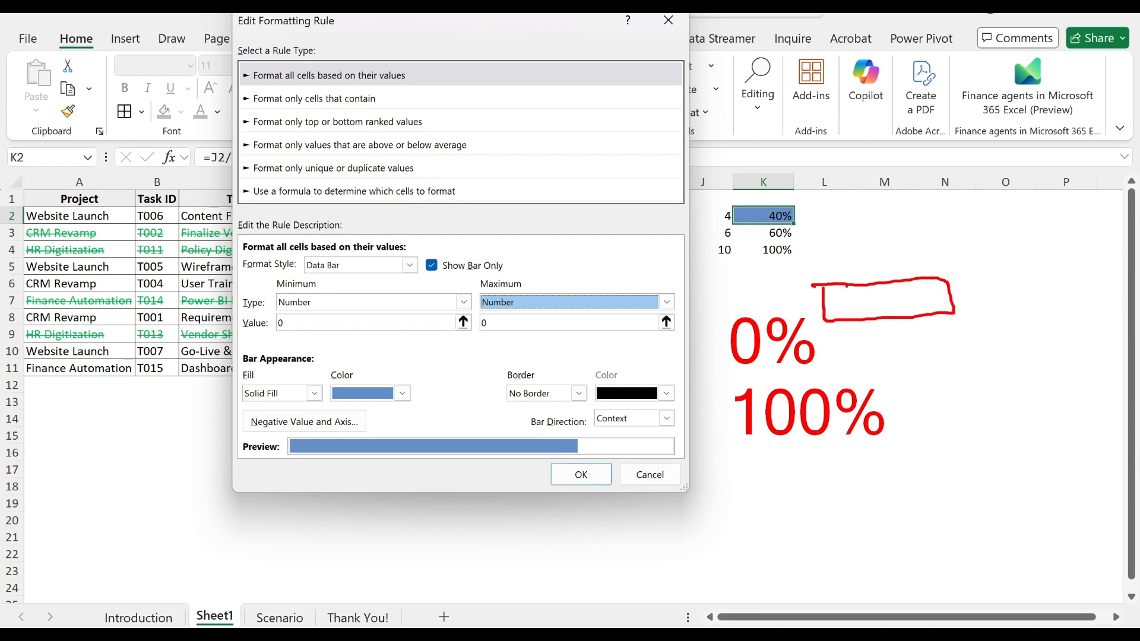
{"action": "mouse_move", "coordinate": [849, 287]}
{"action": "left_mouse_down"}
{"action": "mouse_move", "coordinate": [837, 307]}
{"action": "mouse_move", "coordinate": [843, 290]}
{"action": "mouse_move", "coordinate": [830, 299]}
{"action": "mouse_move", "coordinate": [881, 313]}
{"action": "mouse_move", "coordinate": [871, 287]}
{"action": "mouse_move", "coordinate": [876, 311]}
{"action": "left_mouse_up"}
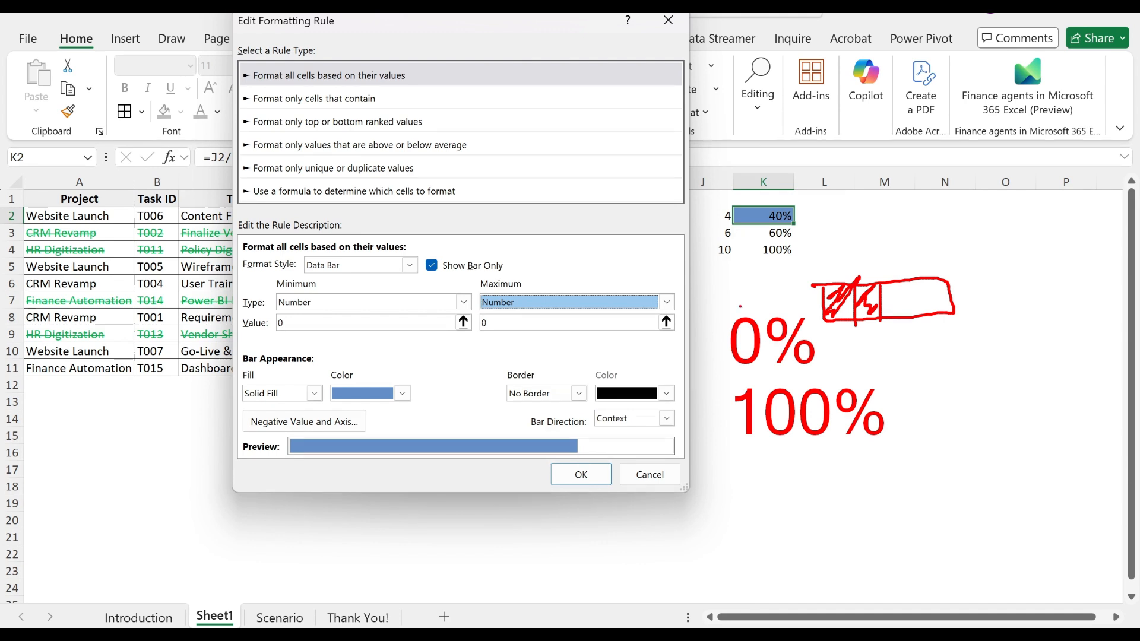
{"action": "key", "text": "Escape"}
- Set the maximum value of K2's data bar to 1 and its fill color to standard green
{"action": "left_click", "coordinate": [484, 323]}
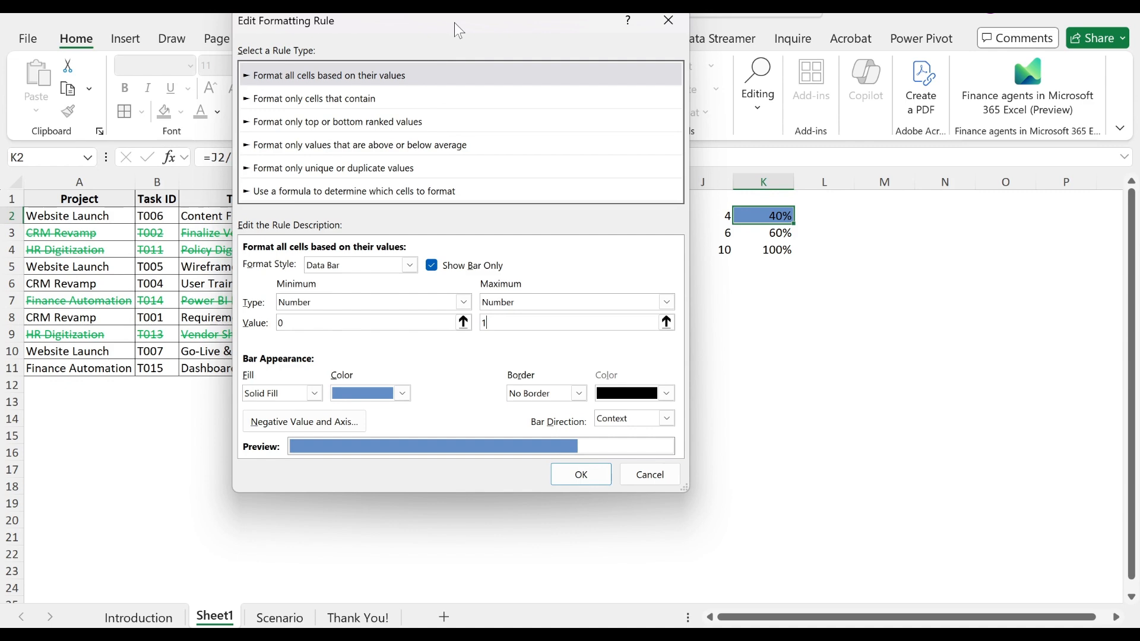
{"action": "left_click_drag", "start_coordinate": [501, 21], "coordinate": [333, 66]}
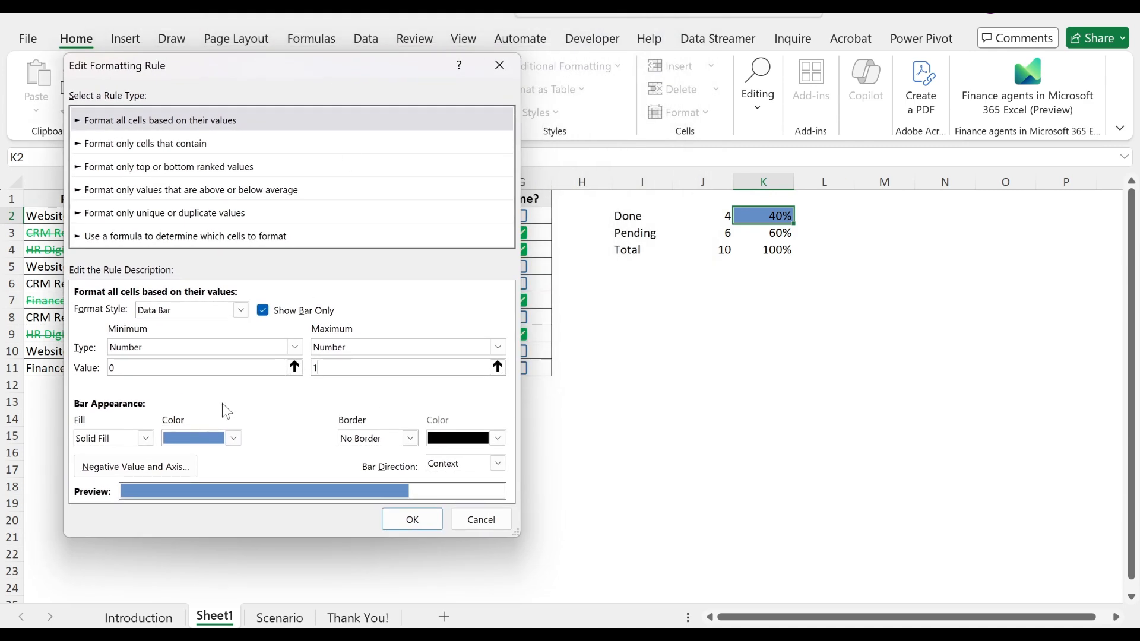
{"action": "left_click", "coordinate": [196, 437]}
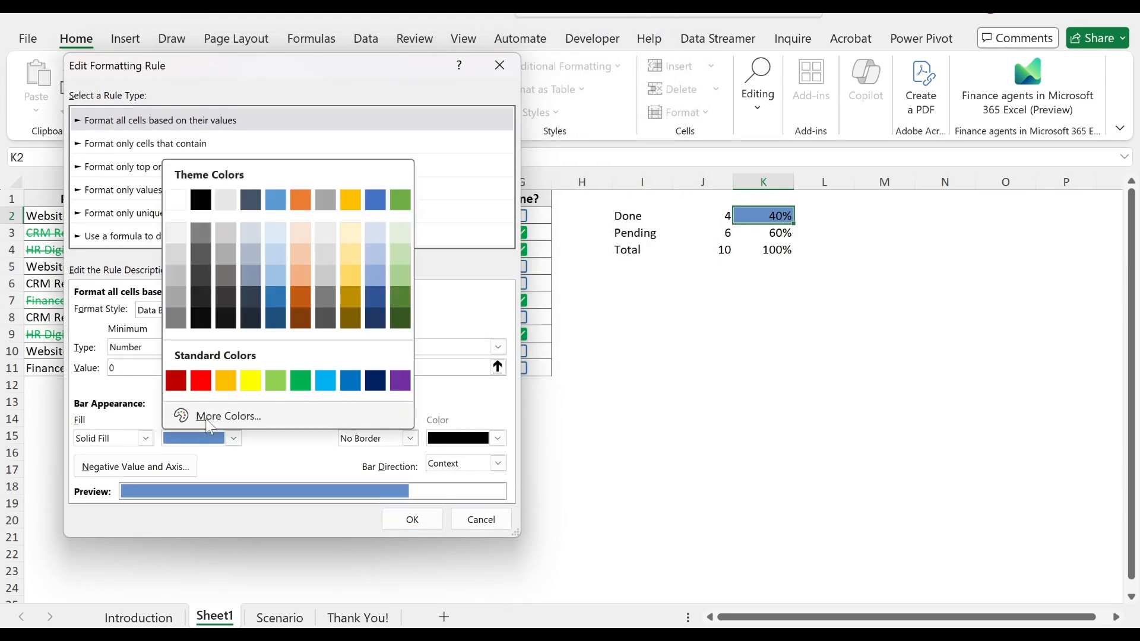
{"action": "left_click", "coordinate": [301, 379]}
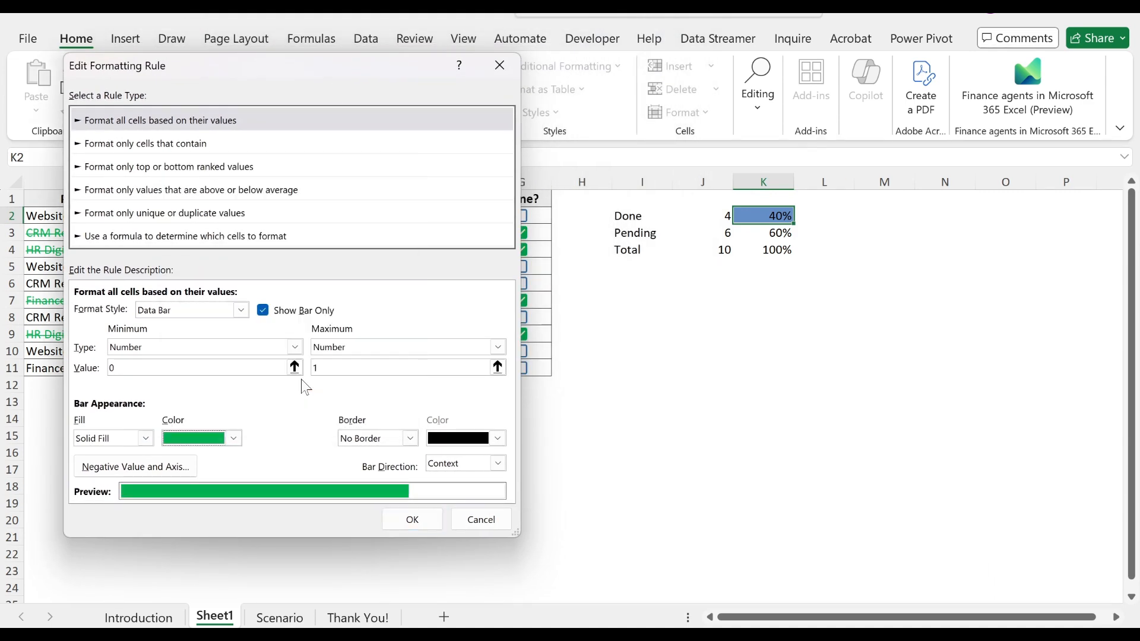
- Set the direction of K2's data bar to Left-to-Right and apply the edited rule
{"action": "left_click", "coordinate": [449, 467]}
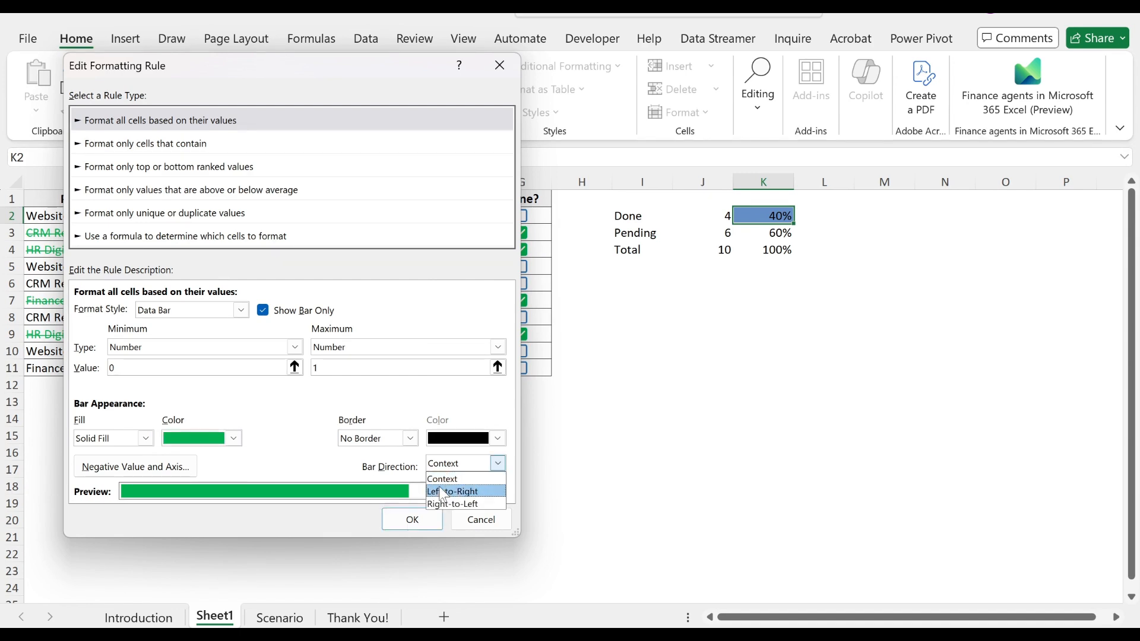
{"action": "left_click", "coordinate": [443, 491]}
{"action": "left_click", "coordinate": [406, 520]}
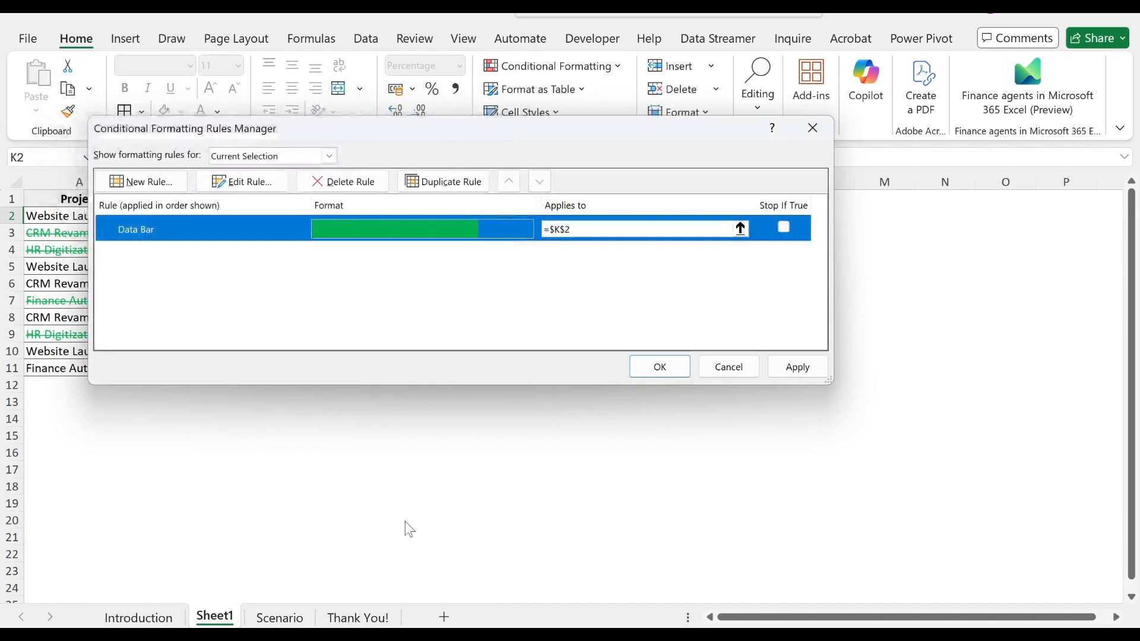
{"action": "left_click", "coordinate": [797, 365]}
{"action": "left_click", "coordinate": [656, 368]}
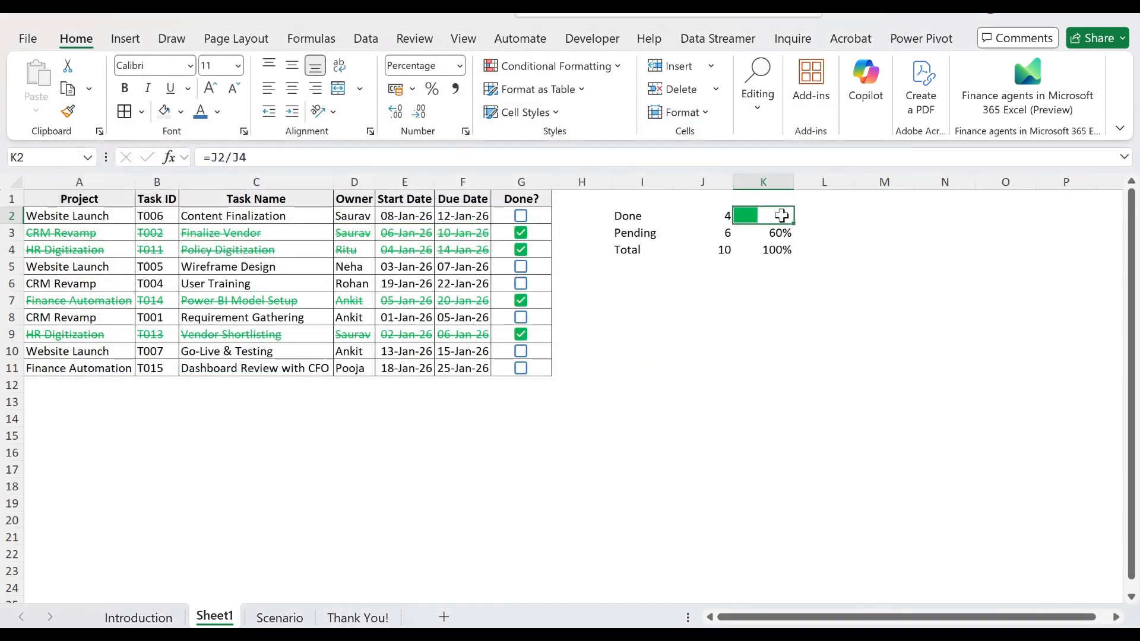
- Add a solid red data bar to the Pending percentage in K3
{"action": "key", "text": "Return"}
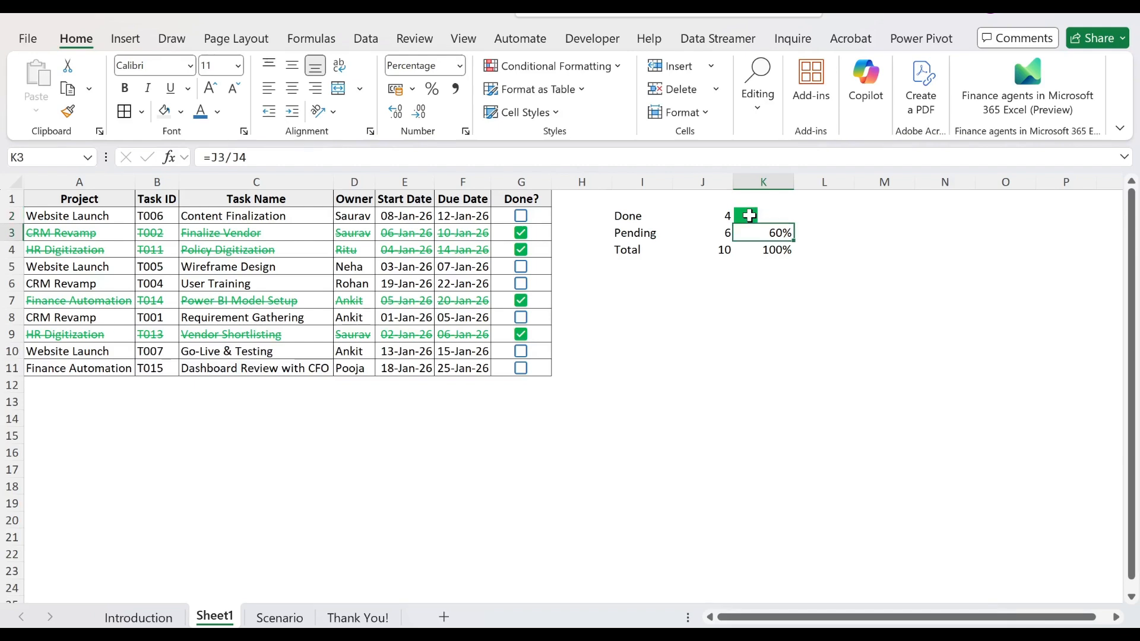
{"action": "left_click", "coordinate": [556, 66]}
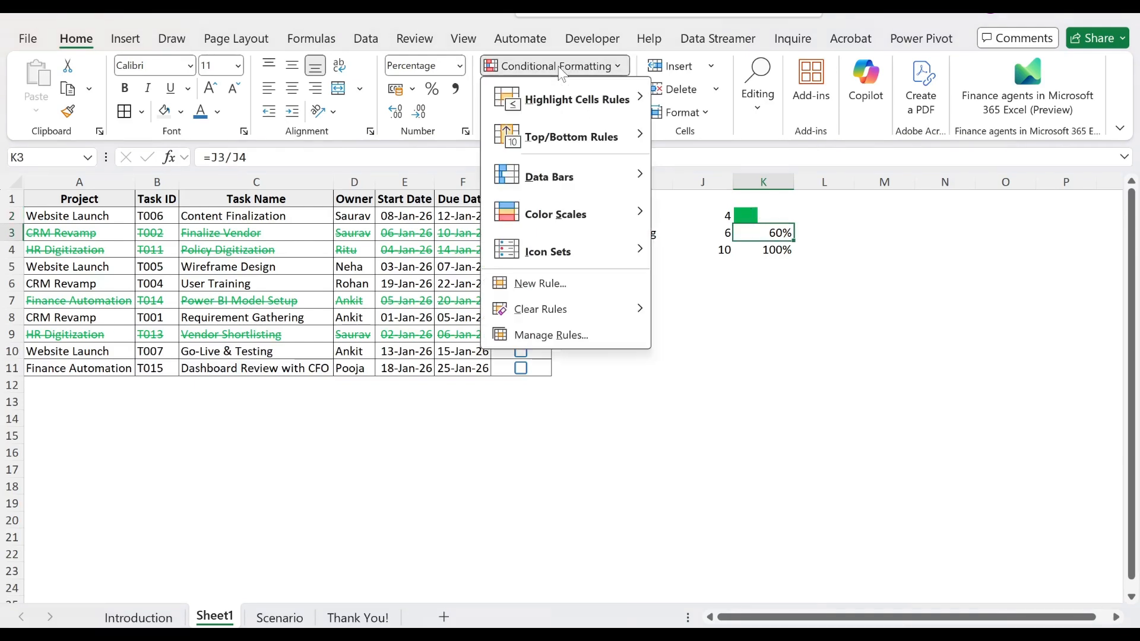
{"action": "mouse_move", "coordinate": [560, 178]}
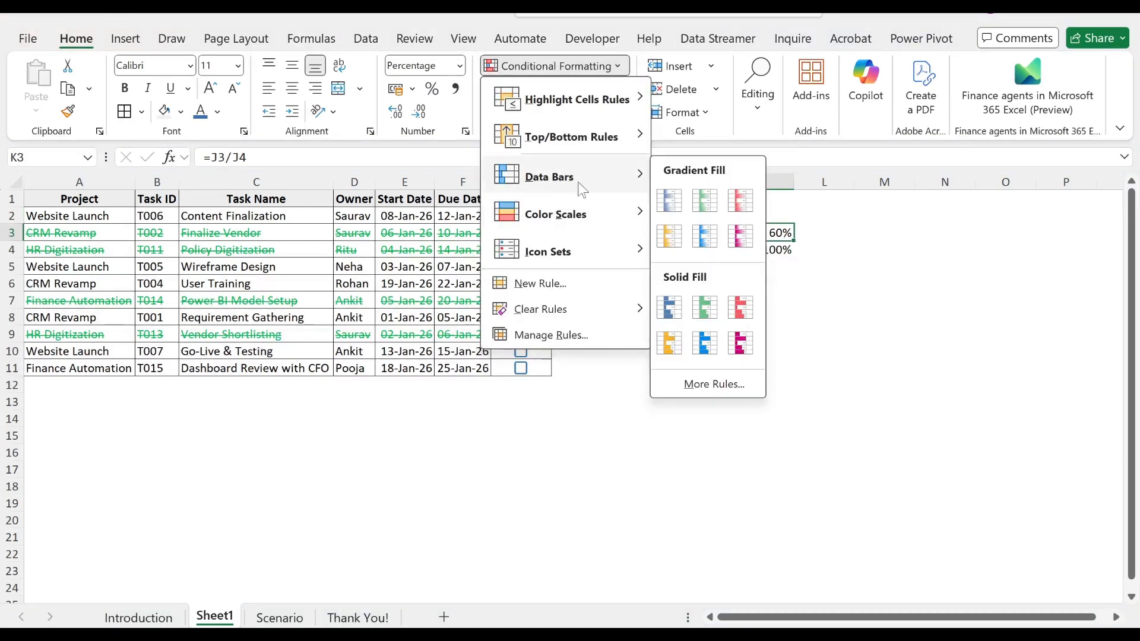
{"action": "left_click", "coordinate": [736, 307]}
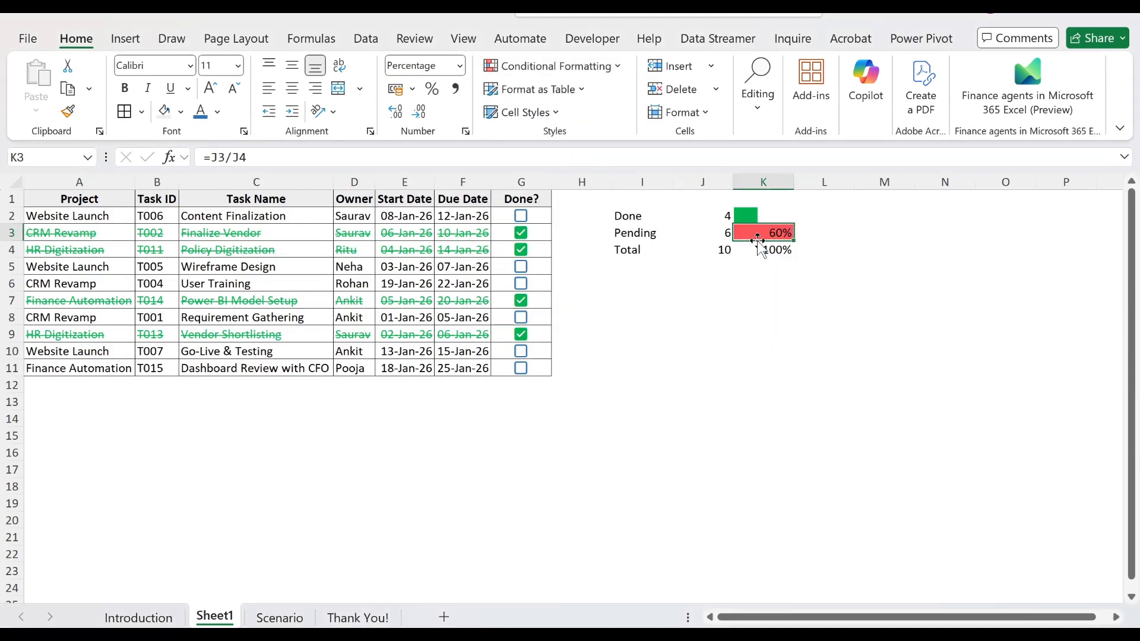
- Edit K3's data bar rule to show only the bar and set its minimum type to Number
{"action": "left_click", "coordinate": [553, 66]}
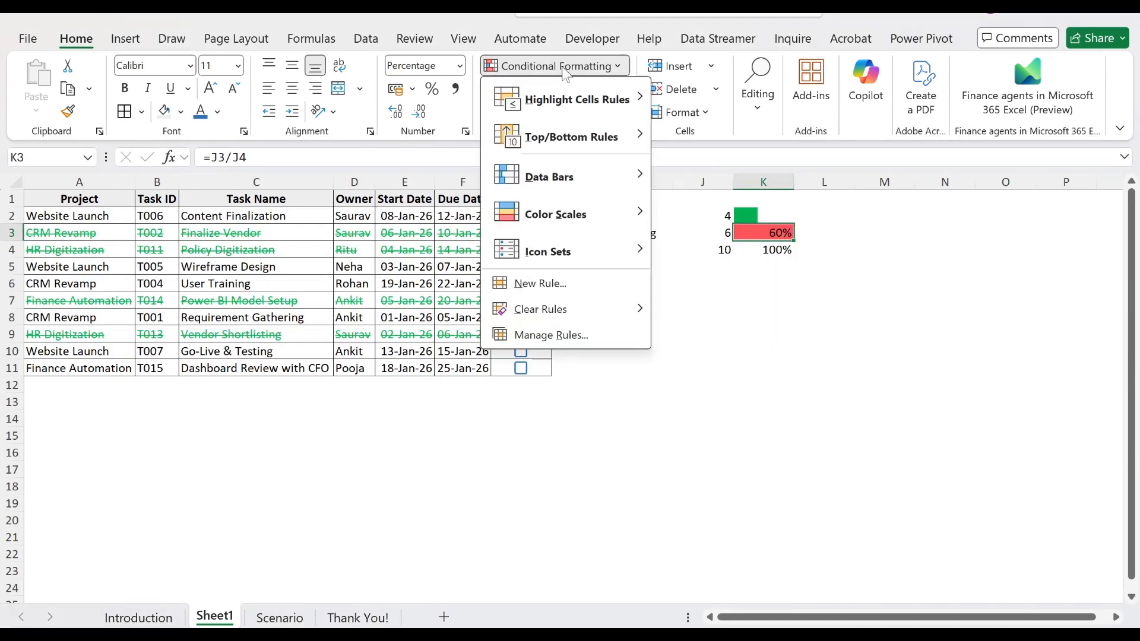
{"action": "left_click", "coordinate": [540, 336]}
{"action": "left_click", "coordinate": [337, 228]}
{"action": "left_click", "coordinate": [265, 188]}
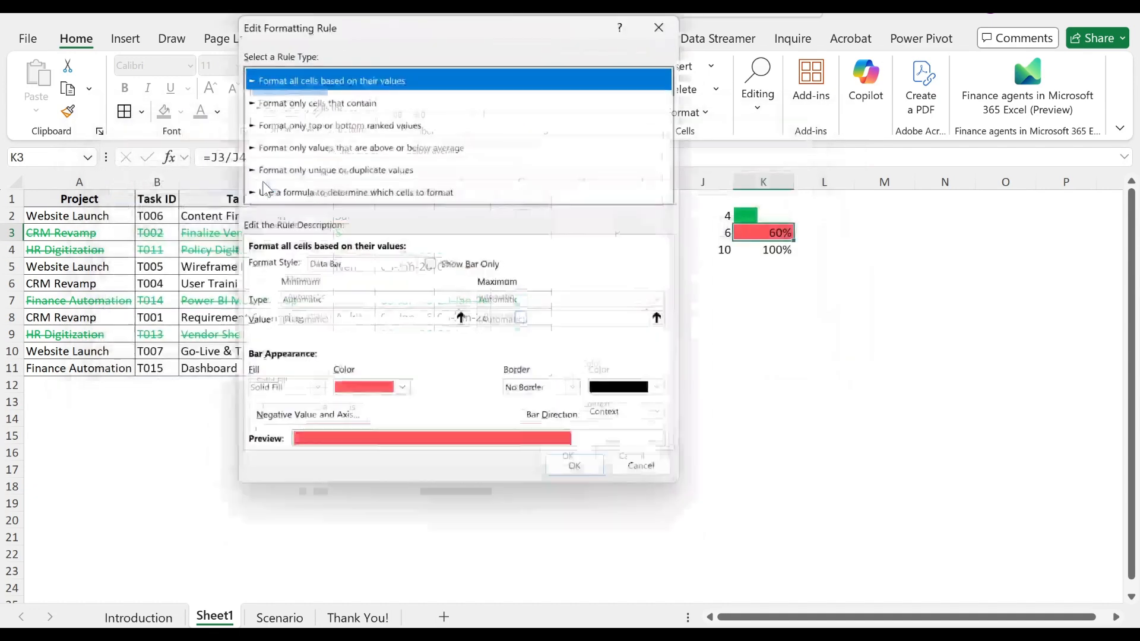
{"action": "left_click", "coordinate": [431, 265]}
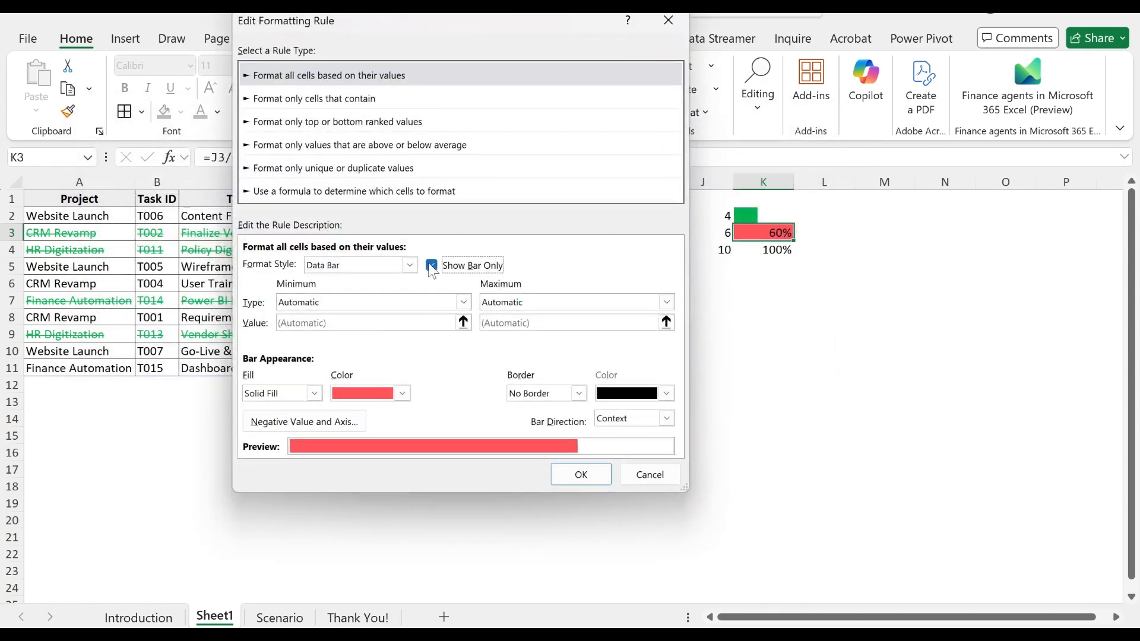
{"action": "left_click", "coordinate": [381, 305]}
{"action": "left_click", "coordinate": [303, 330]}
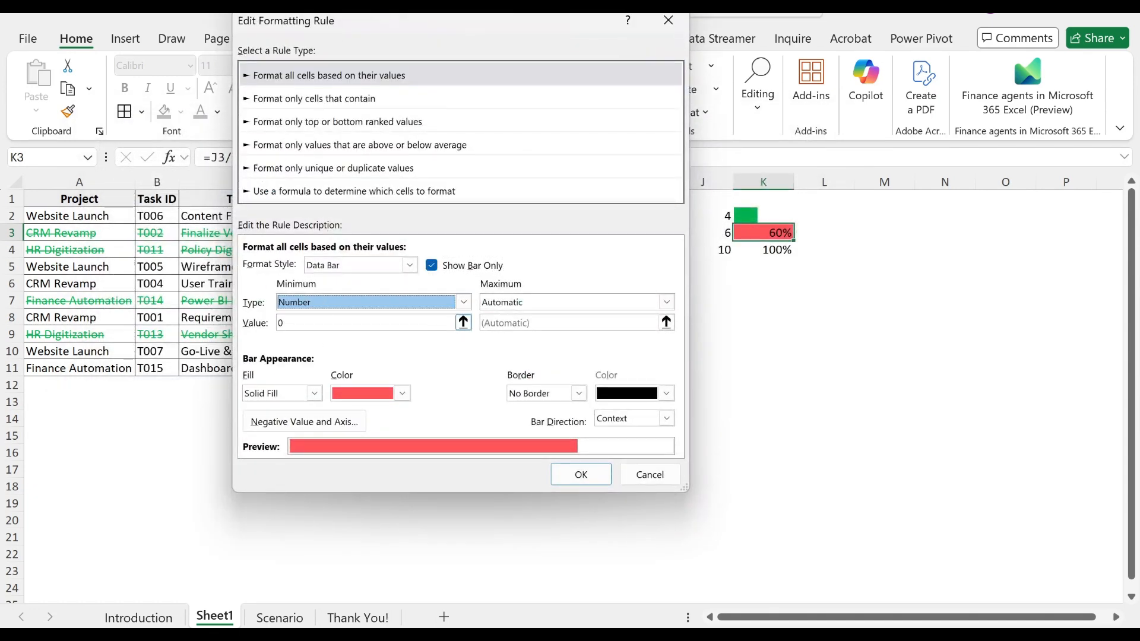
- Set the maximum of K3's data bar to type Number with value 1 and apply the edited rule
{"action": "left_click", "coordinate": [522, 303]}
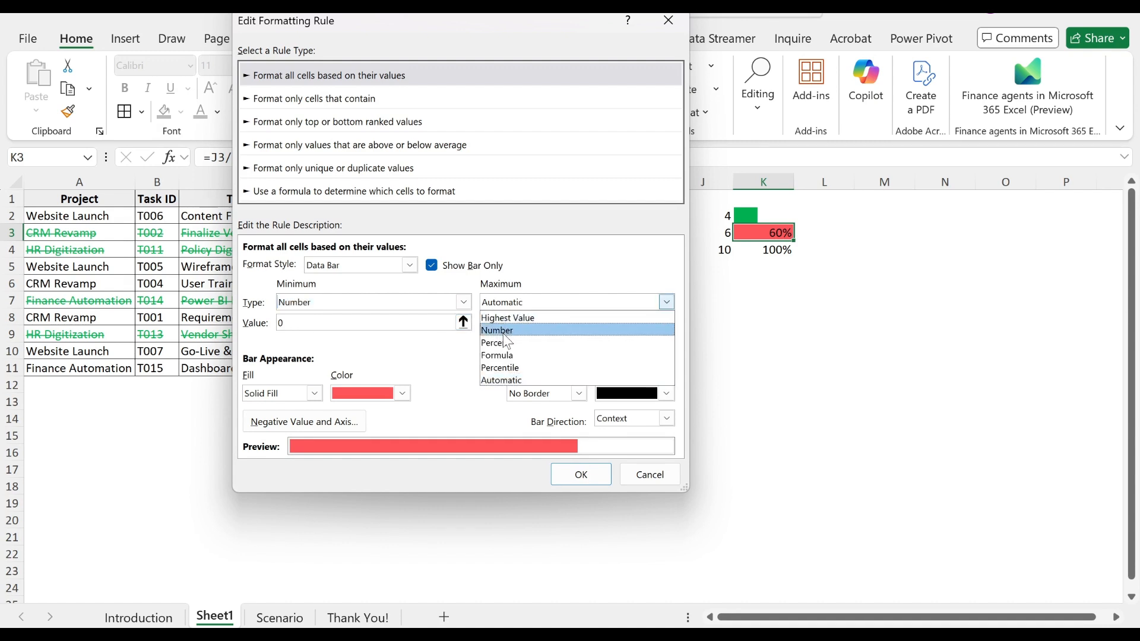
{"action": "left_click", "coordinate": [522, 328]}
{"action": "left_click", "coordinate": [505, 322]}
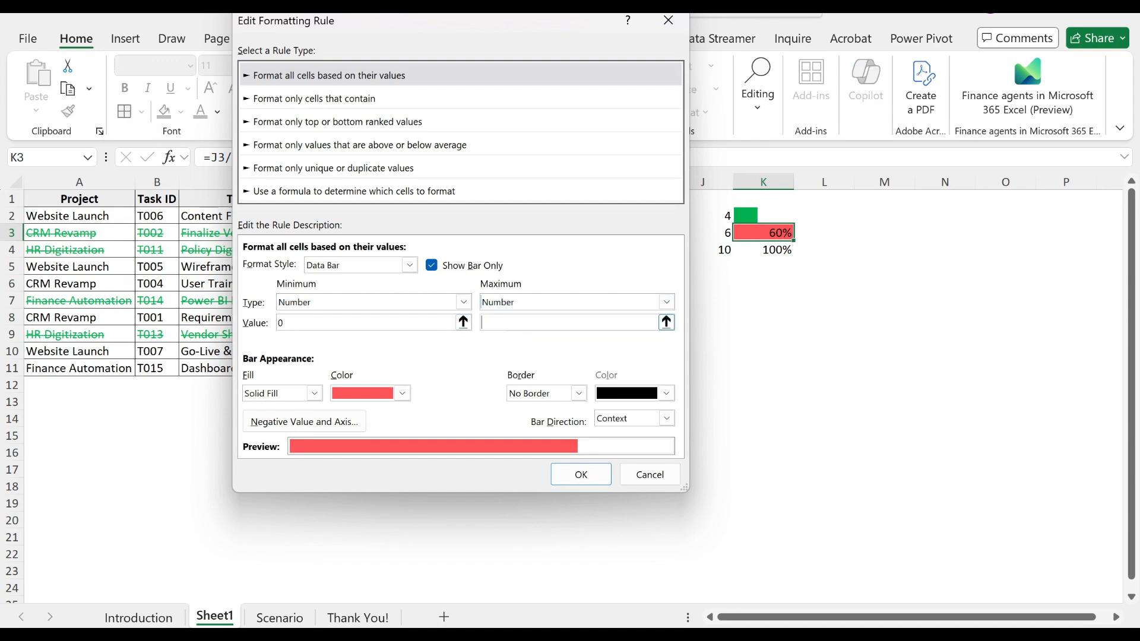
{"action": "type", "text": "1"}
{"action": "left_click", "coordinate": [580, 474]}
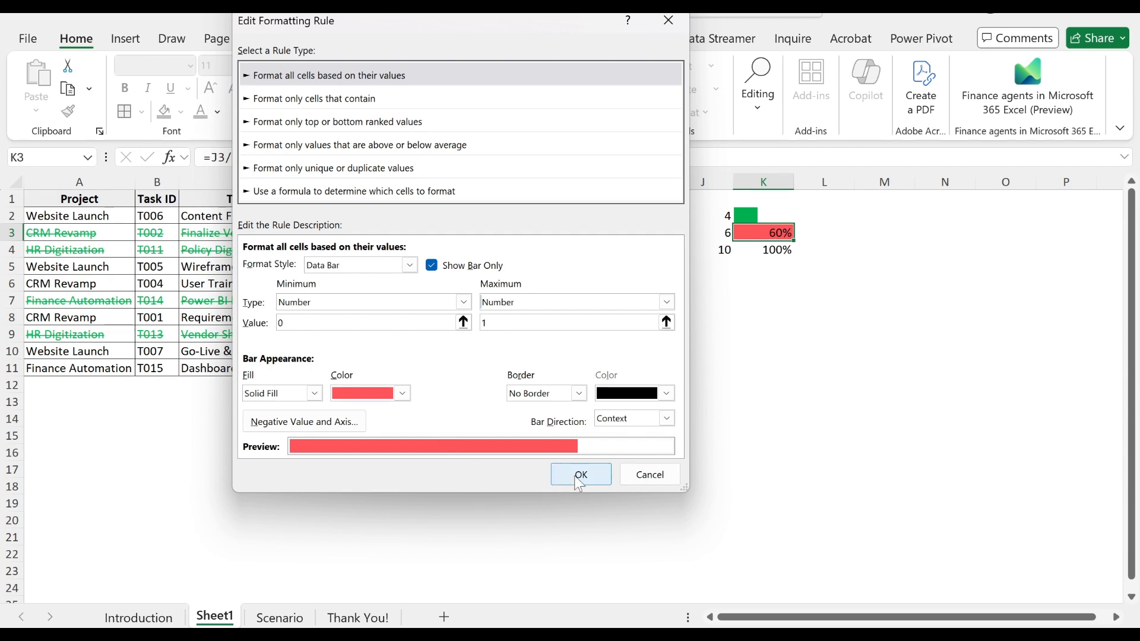
{"action": "left_click", "coordinate": [777, 367]}
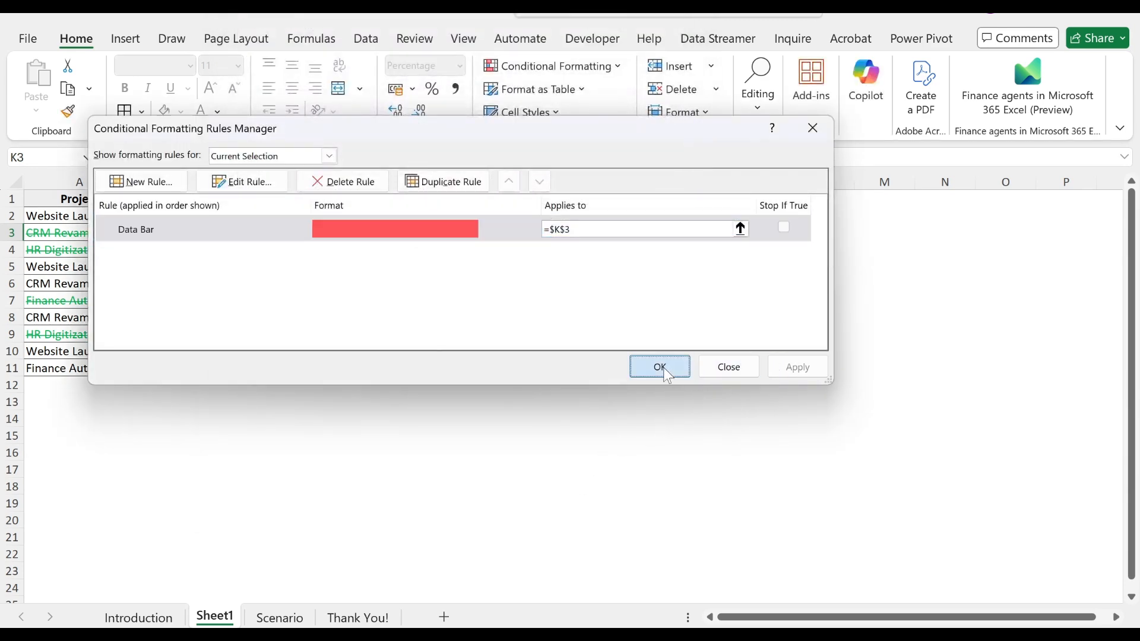
{"action": "left_click", "coordinate": [660, 367]}
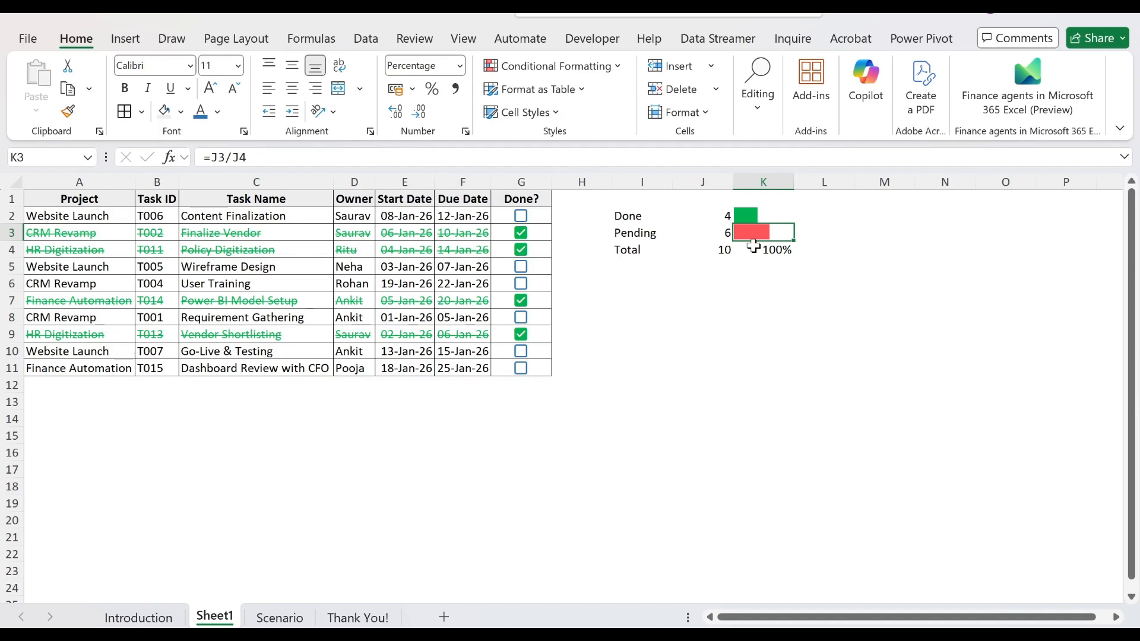
- Examine the direction of the green and red parts of the sample progress bar on the Scenario sheet
{"action": "key", "text": "ctrl+Page_Down"}
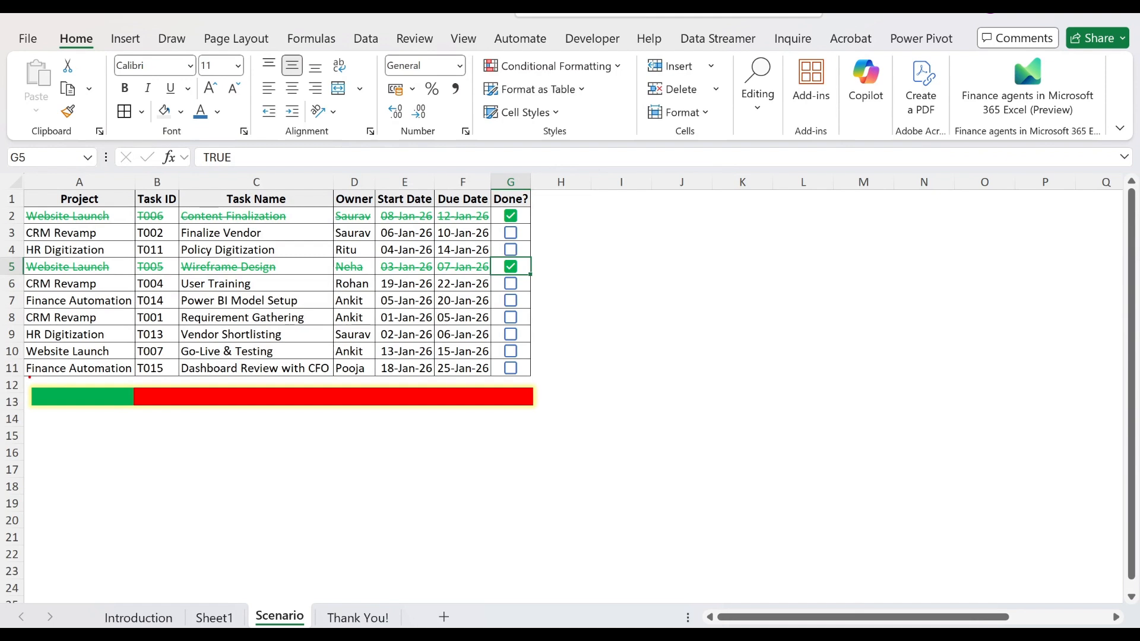
{"action": "left_click_drag", "start_coordinate": [68, 401], "coordinate": [70, 454]}
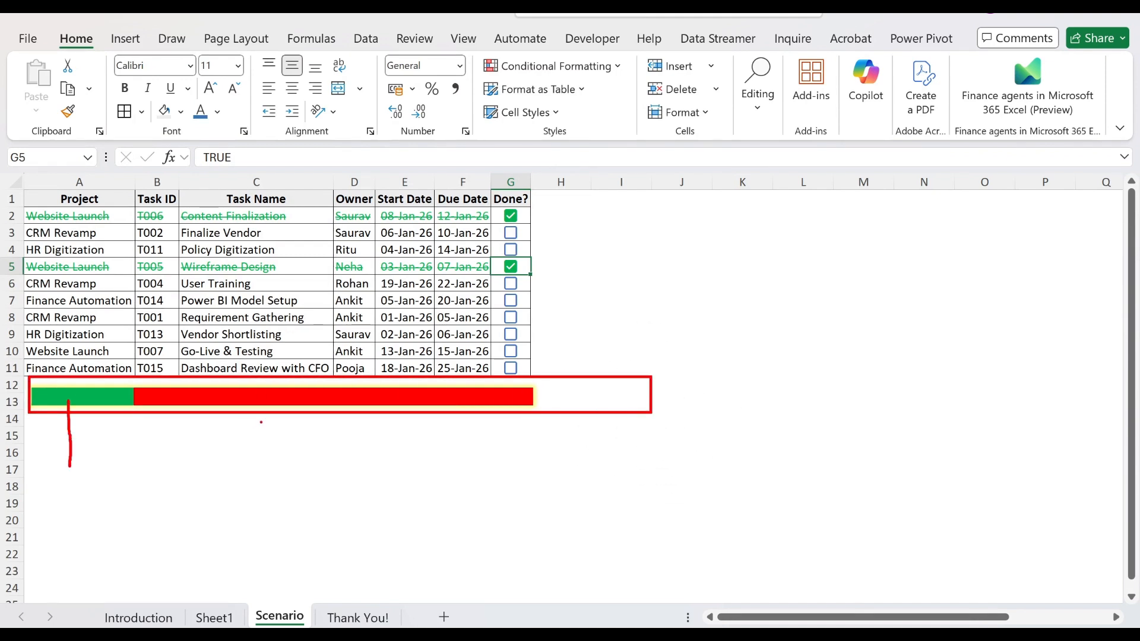
{"action": "left_click_drag", "start_coordinate": [287, 406], "coordinate": [272, 506]}
{"action": "left_click_drag", "start_coordinate": [110, 488], "coordinate": [93, 499]}
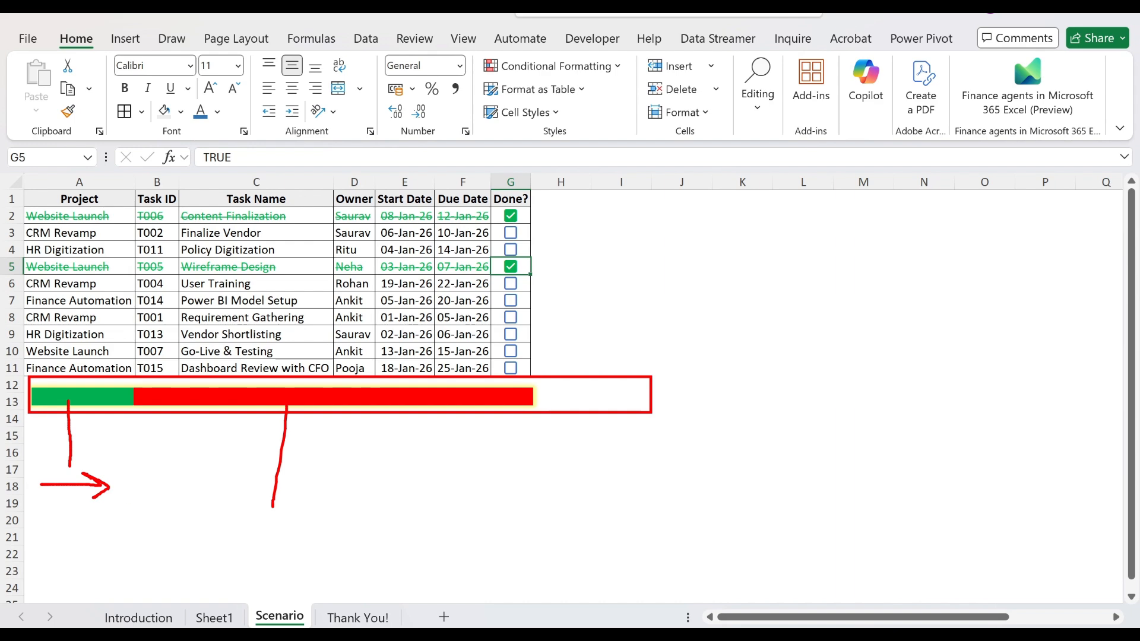
{"action": "left_click_drag", "start_coordinate": [429, 499], "coordinate": [354, 494]}
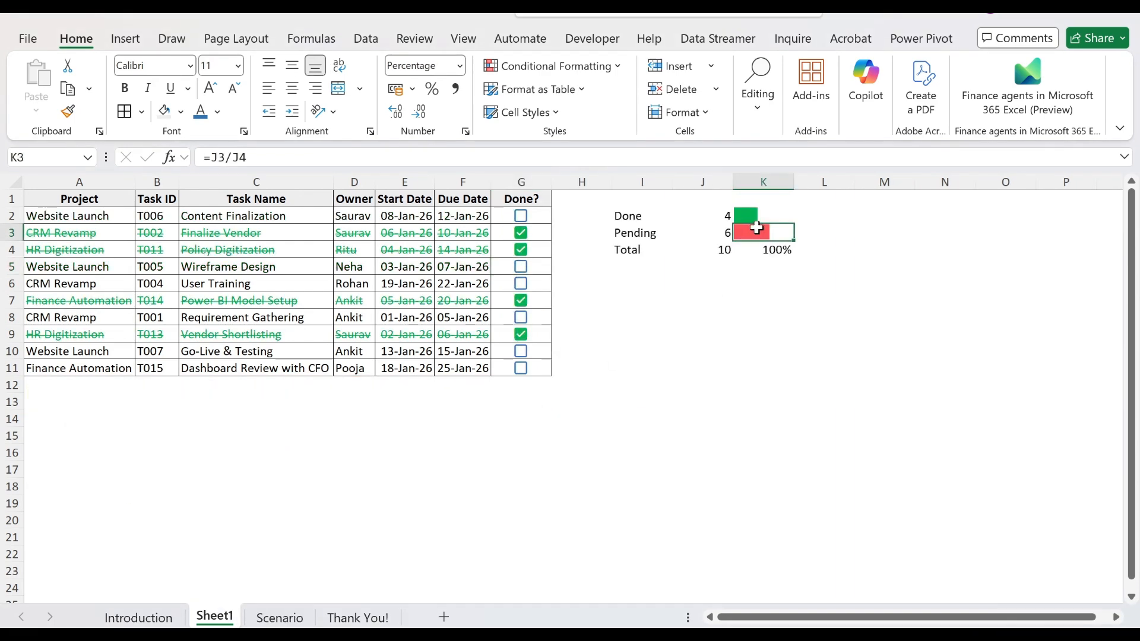
- Set the direction of K3's data bar to Right-to-Left and apply the edited rule
{"action": "right_click", "coordinate": [756, 231]}
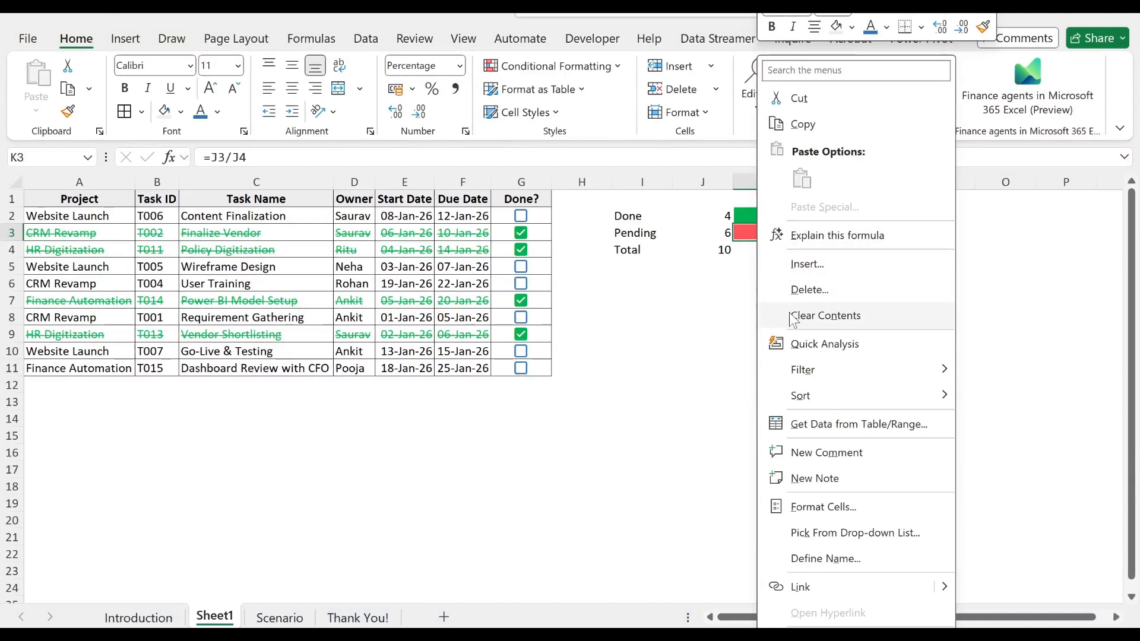
{"action": "key", "text": "Escape"}
{"action": "left_click", "coordinate": [552, 66]}
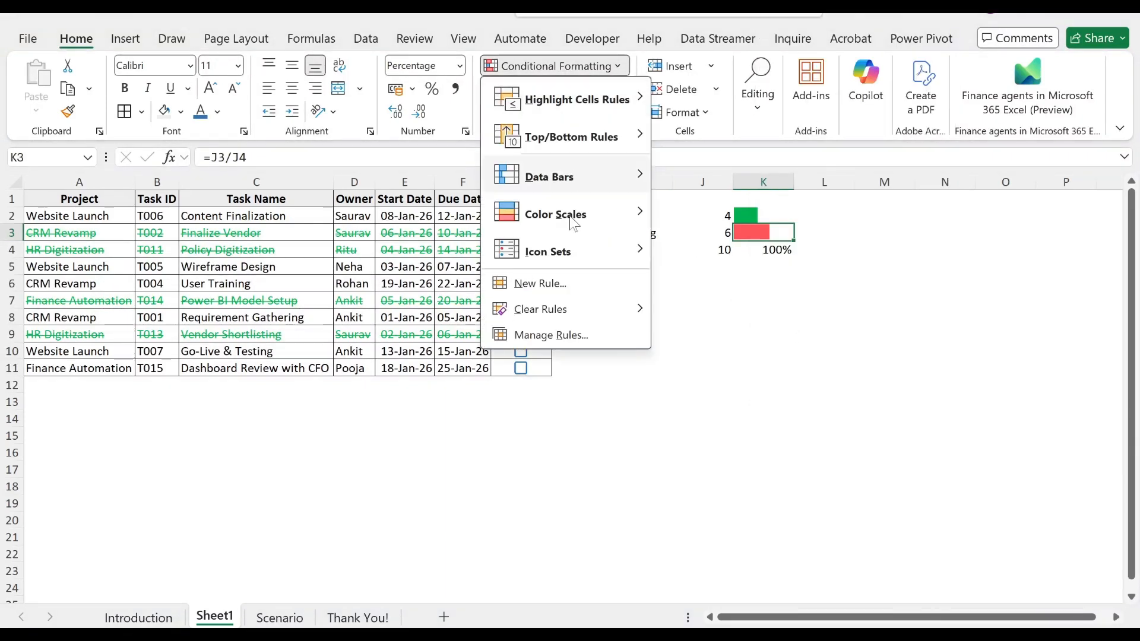
{"action": "left_click", "coordinate": [539, 336]}
{"action": "left_click", "coordinate": [343, 231]}
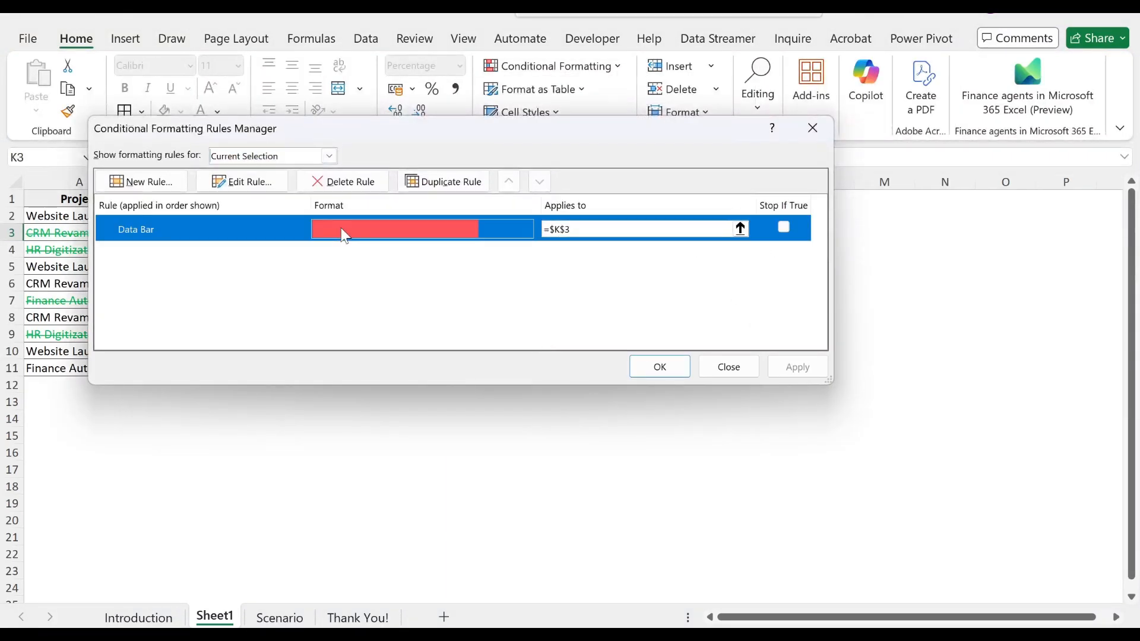
{"action": "left_click", "coordinate": [268, 189]}
{"action": "left_click", "coordinate": [629, 418]}
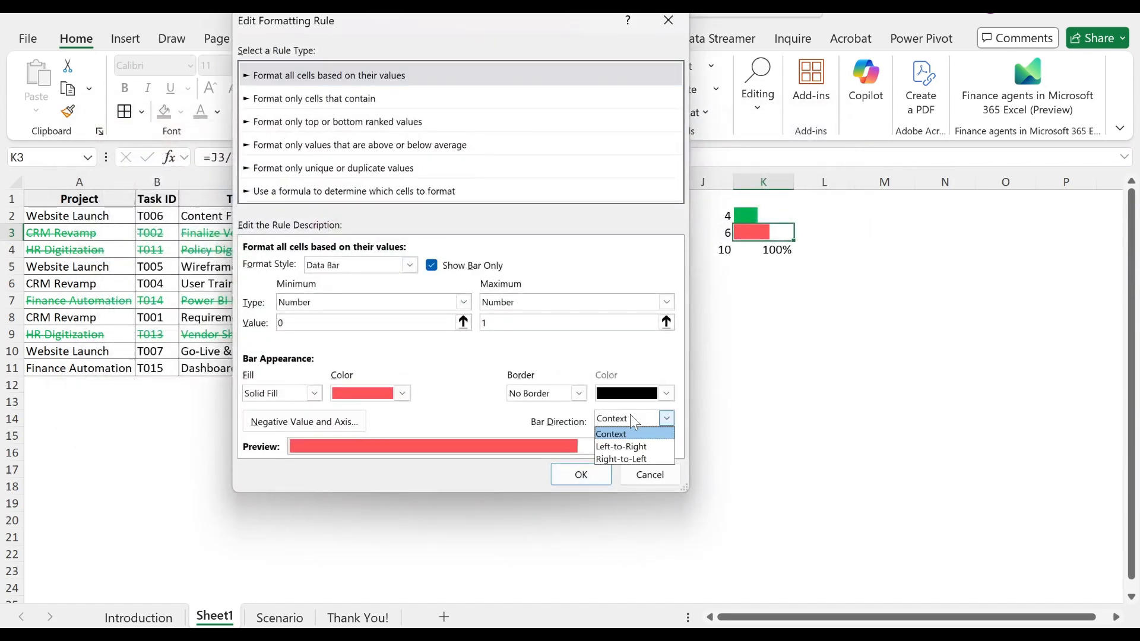
{"action": "left_click", "coordinate": [618, 458]}
{"action": "left_click", "coordinate": [601, 473]}
{"action": "left_click", "coordinate": [797, 367]}
{"action": "left_click", "coordinate": [659, 367]}
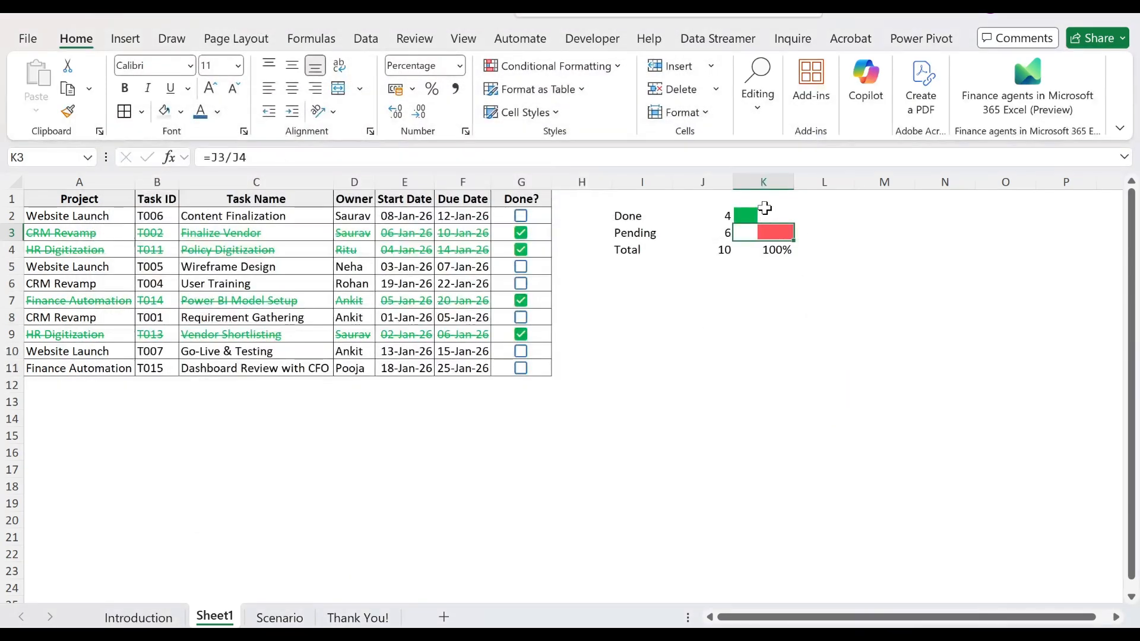
- Copy the green Done bar in K2 and paste it as a linked picture at A13 on Sheet1
{"action": "left_click", "coordinate": [764, 207], "text": "shift"}
{"action": "left_click", "coordinate": [760, 215]}
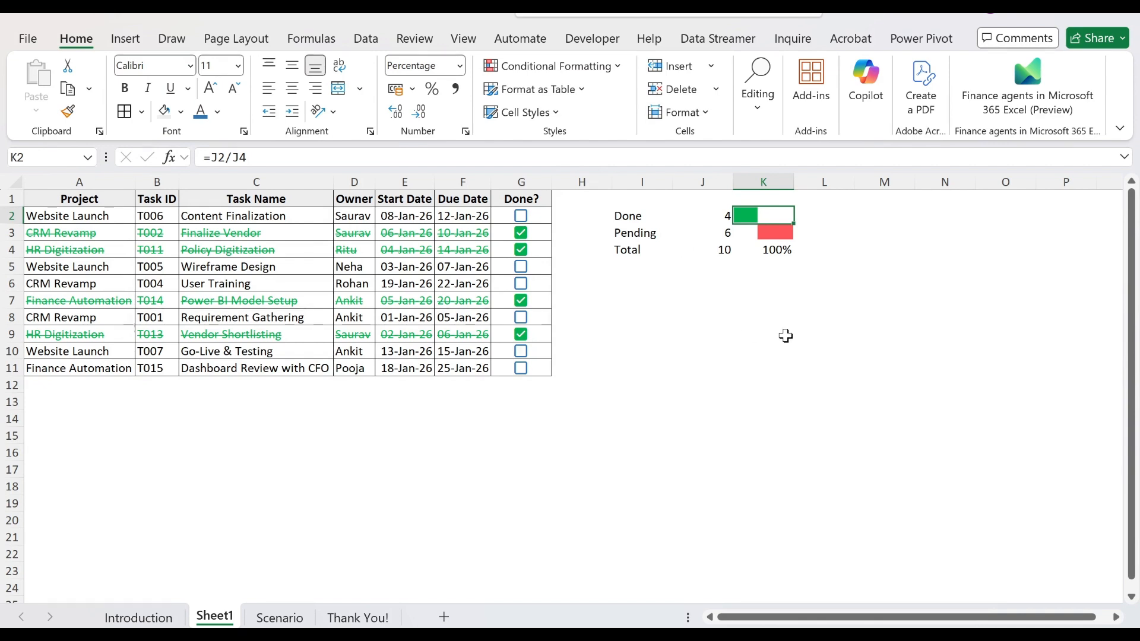
{"action": "key", "text": "ctrl+Page_Down"}
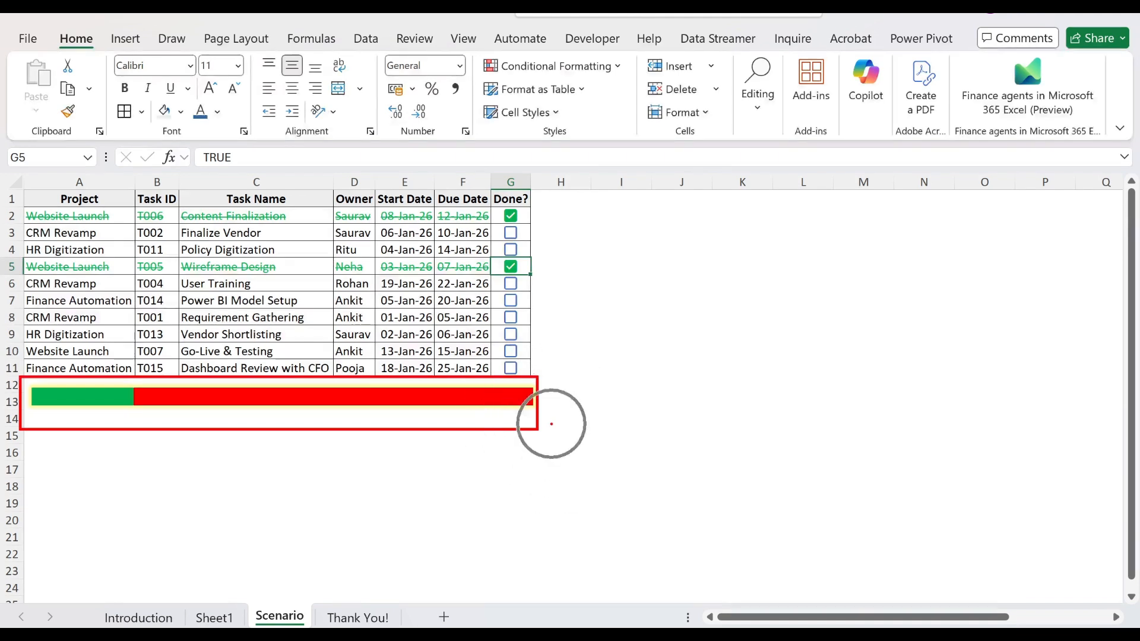
{"action": "key", "text": "ctrl+Page_Up"}
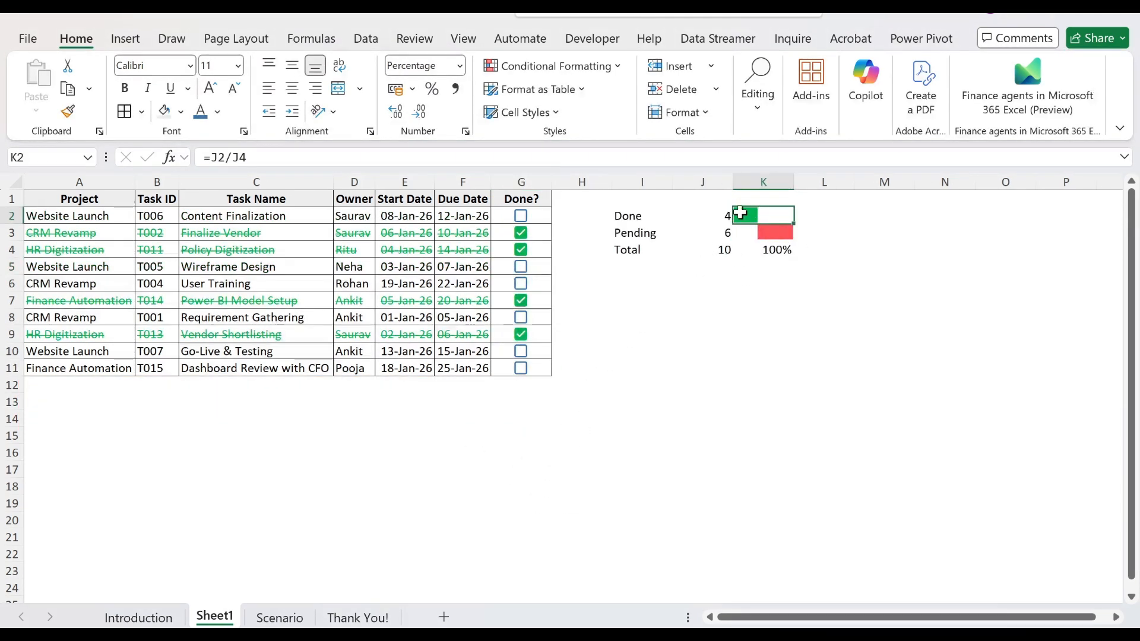
{"action": "key", "text": "ctrl+c"}
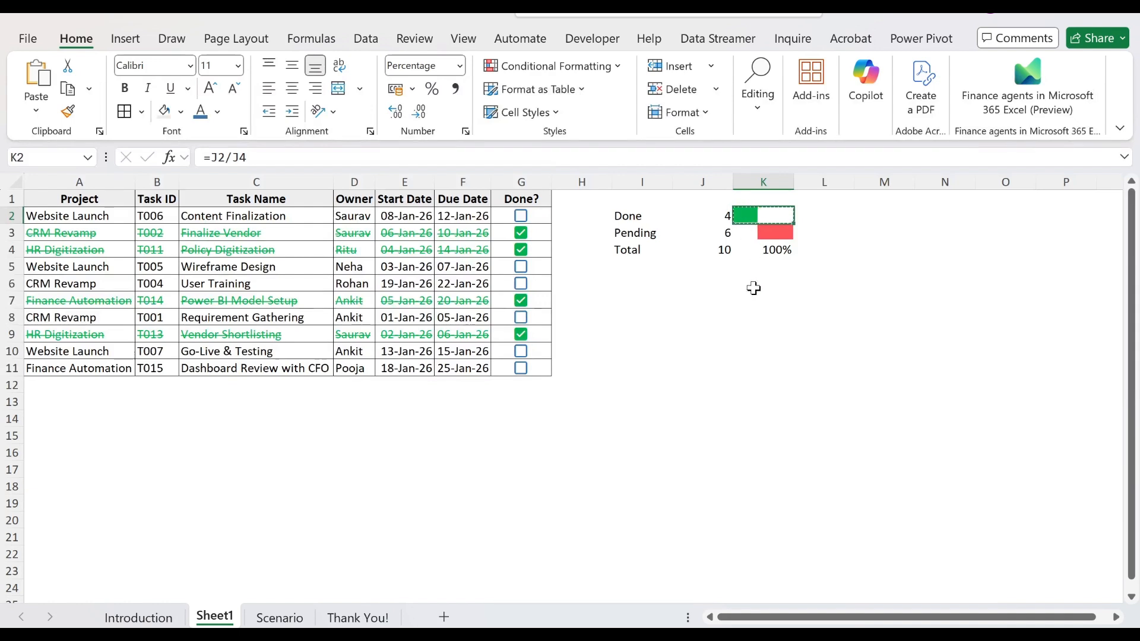
{"action": "left_click", "coordinate": [84, 407]}
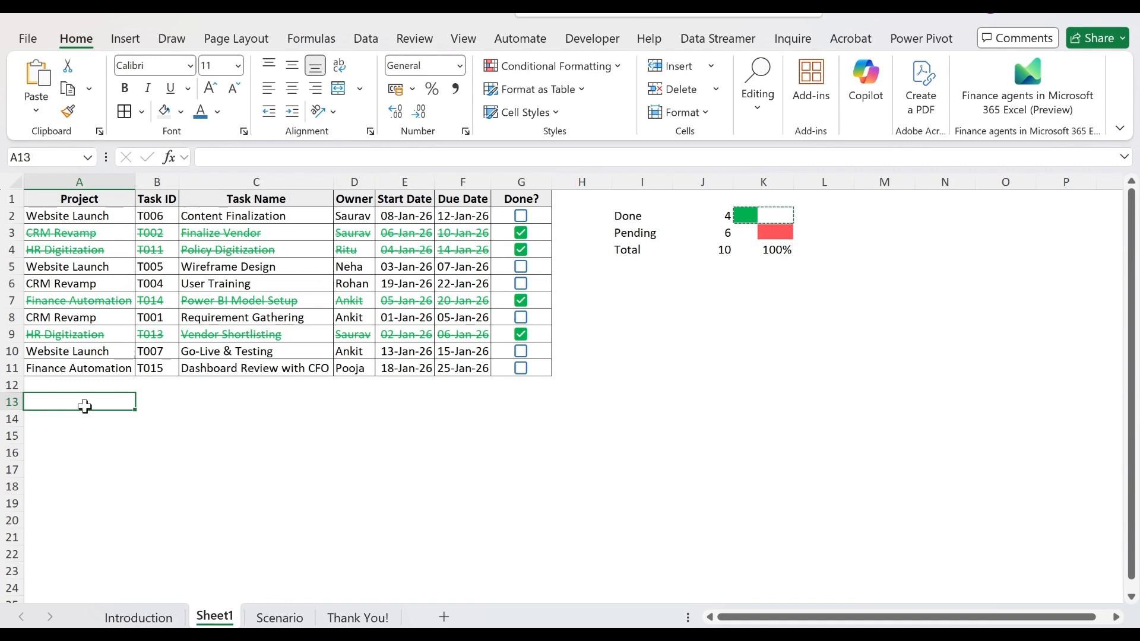
{"action": "left_click", "coordinate": [34, 110]}
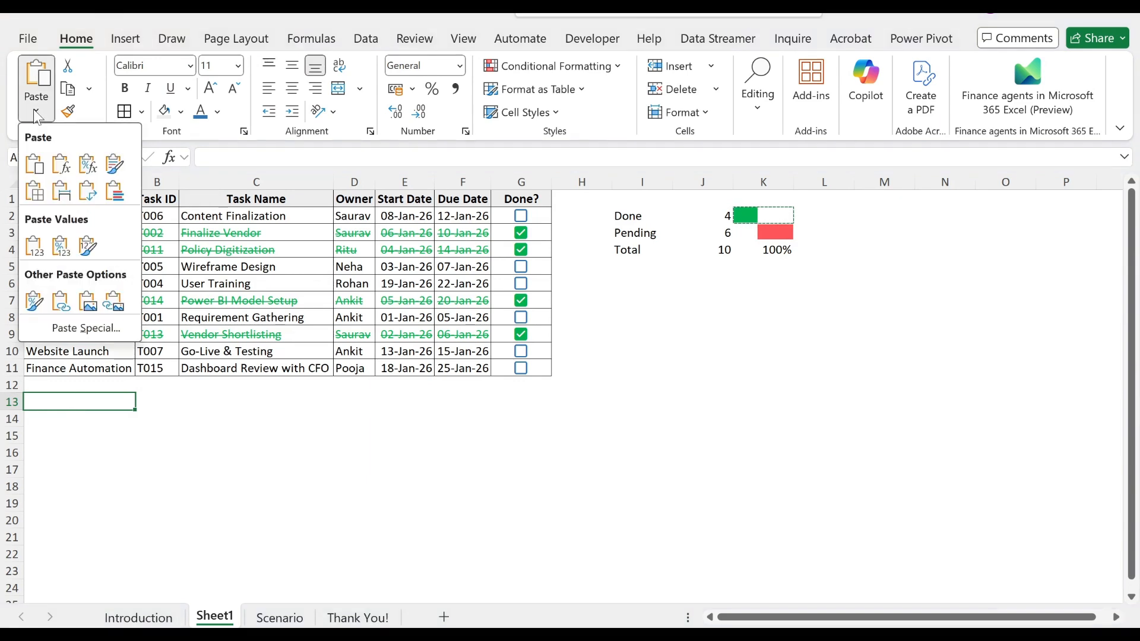
{"action": "left_click", "coordinate": [112, 303]}
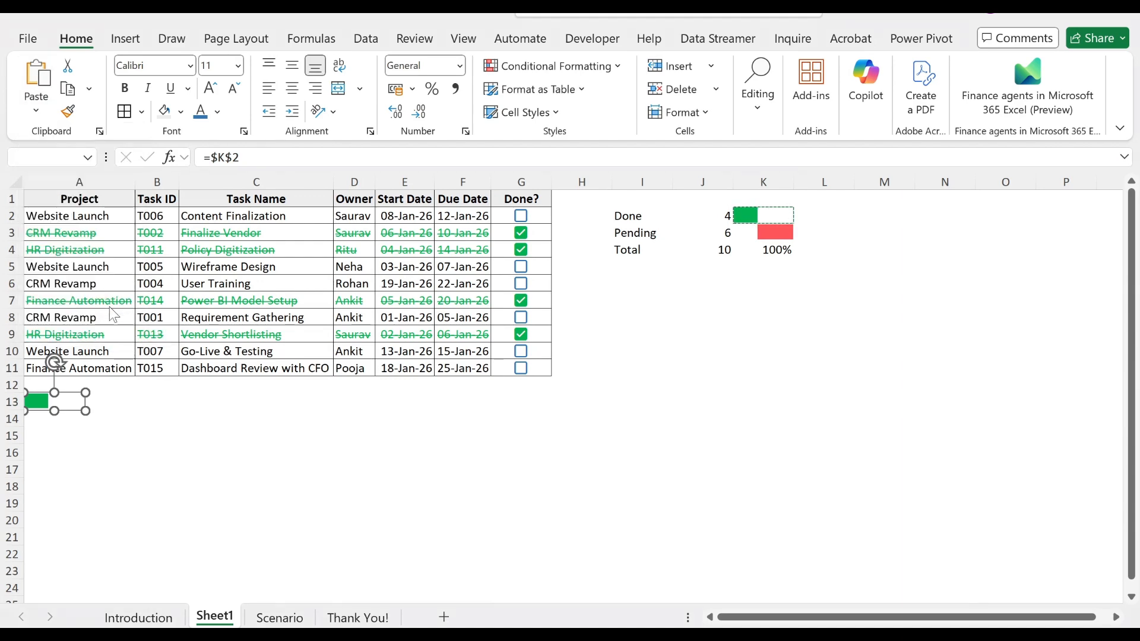
- Copy the red Pending bar in K3 and paste it as a linked picture at C13
{"action": "left_click", "coordinate": [766, 229]}
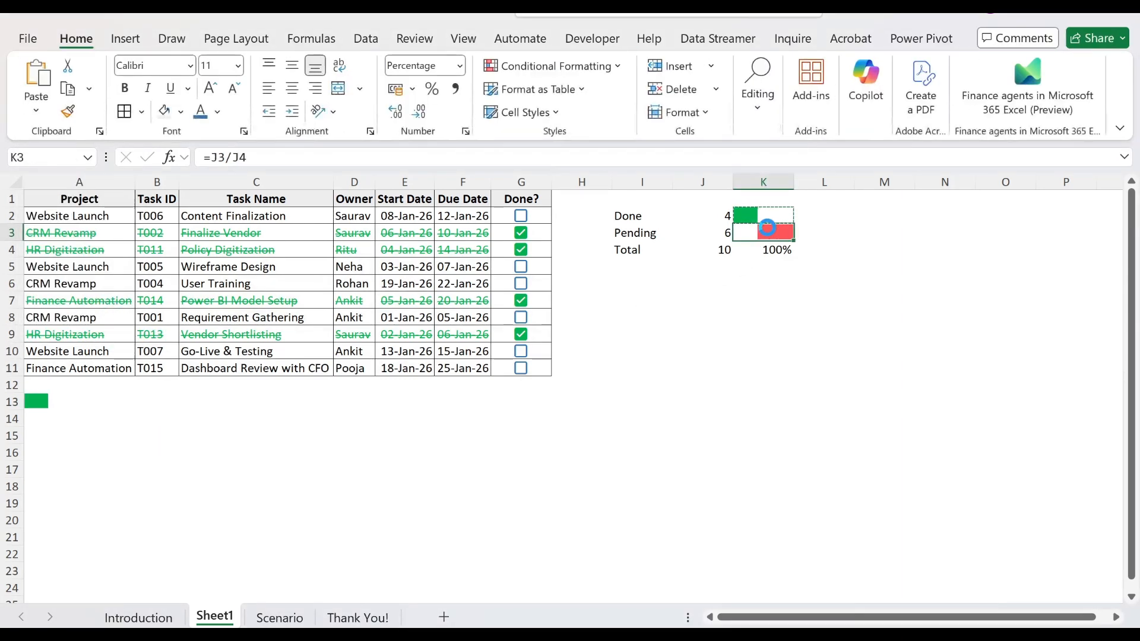
{"action": "left_click", "coordinate": [127, 402]}
{"action": "left_click", "coordinate": [244, 404]}
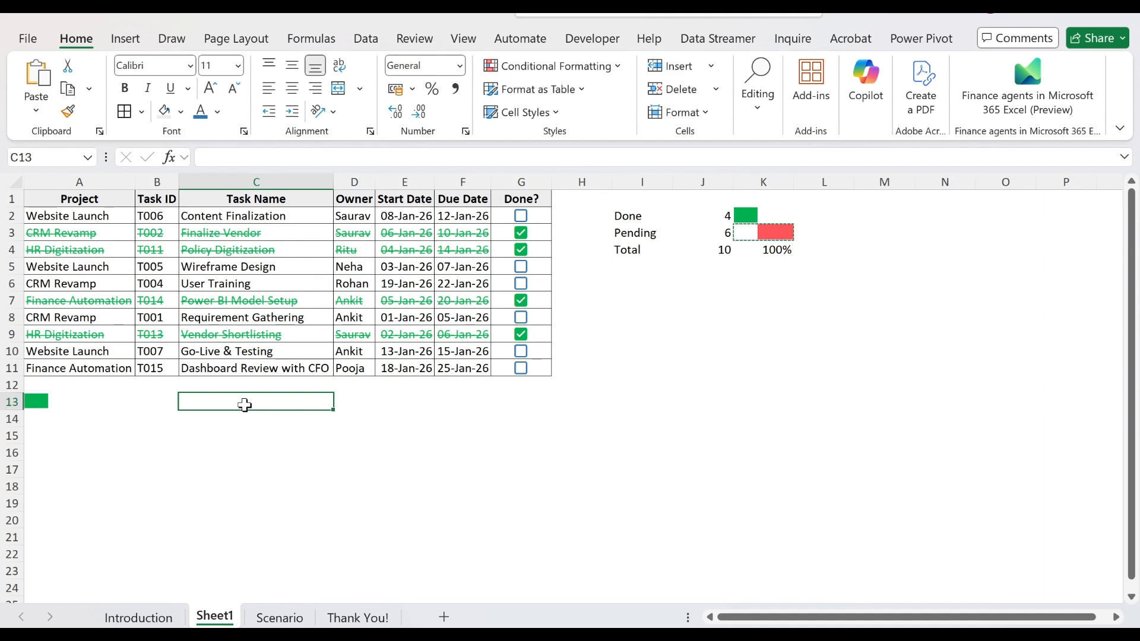
{"action": "left_click", "coordinate": [36, 111]}
{"action": "left_click", "coordinate": [115, 306]}
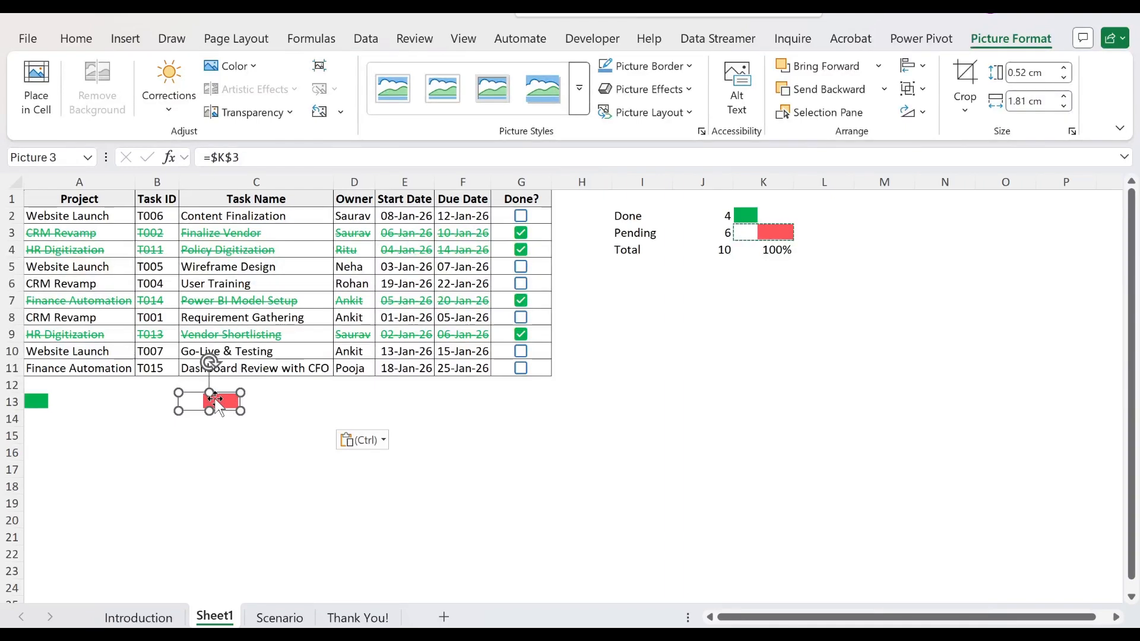
- Group the green and red linked pictures in row 13
{"action": "left_click", "coordinate": [41, 402], "text": "ctrl"}
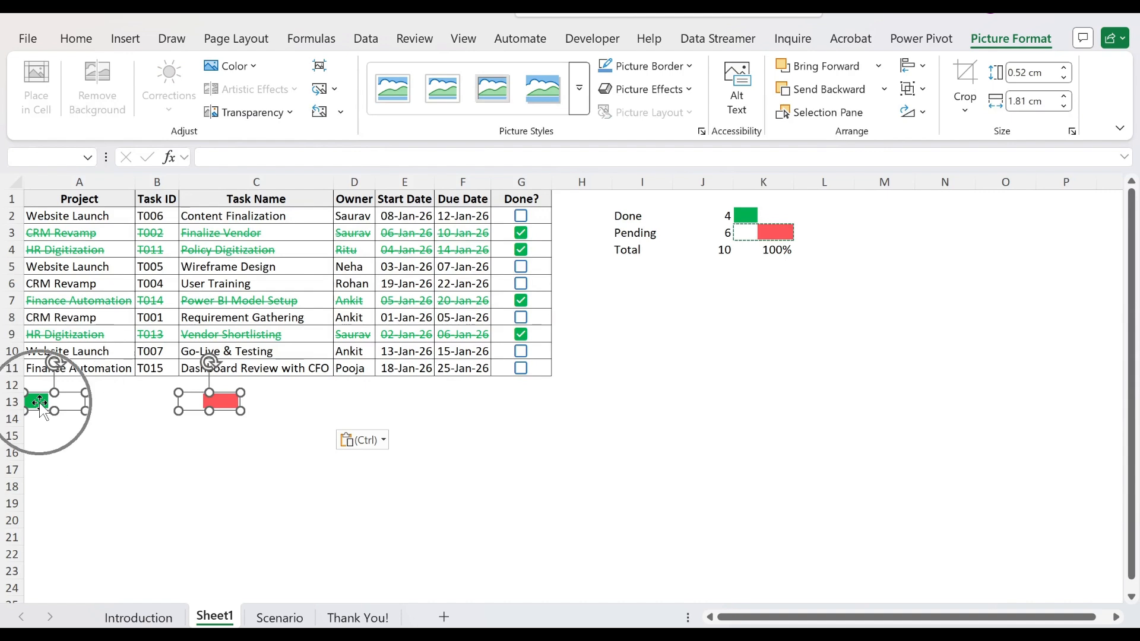
{"action": "right_click", "coordinate": [43, 407]}
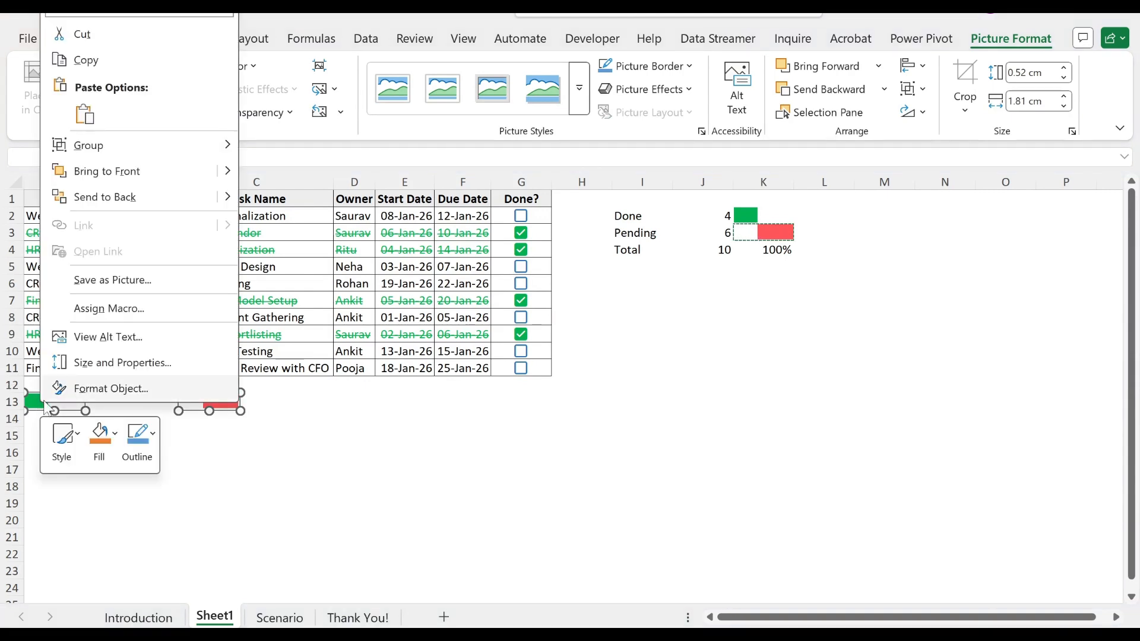
{"action": "mouse_move", "coordinate": [145, 143]}
{"action": "left_click", "coordinate": [250, 149]}
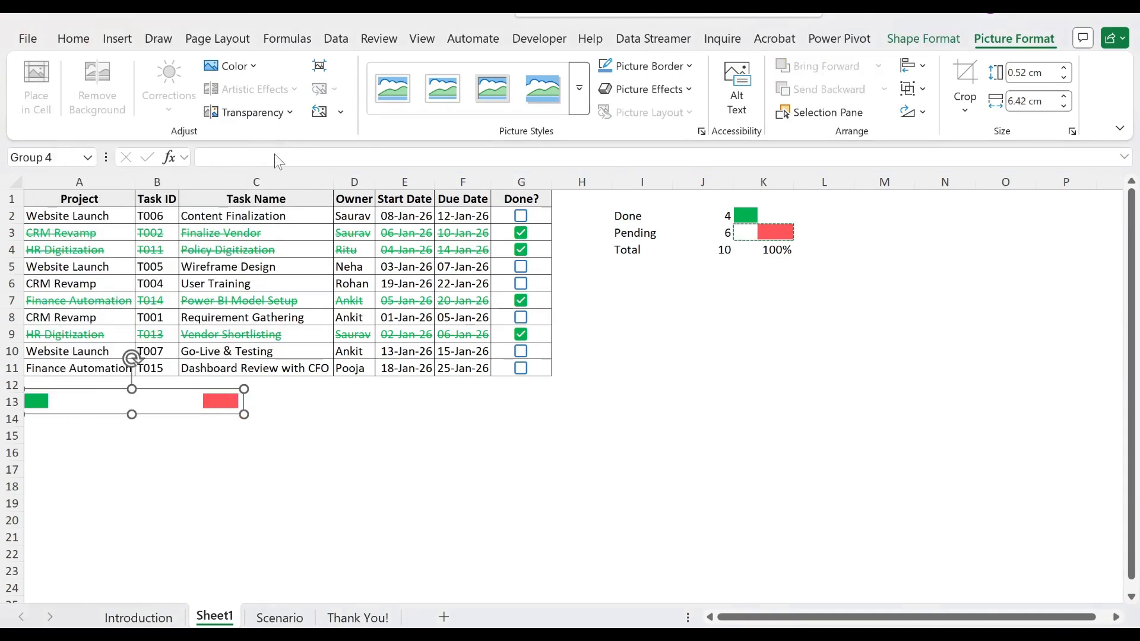
- Move the red picture within the group onto the green one so both form one continuous bar at A13
{"action": "left_click", "coordinate": [214, 402]}
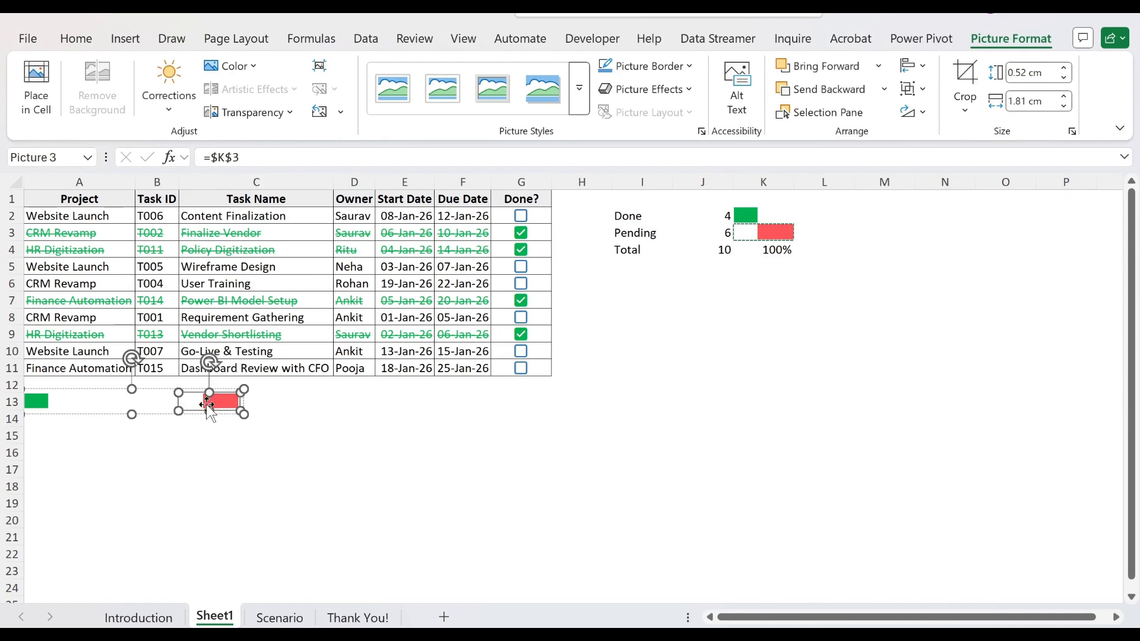
{"action": "left_click_drag", "start_coordinate": [199, 404], "coordinate": [48, 404]}
{"action": "key", "text": "Escape"}
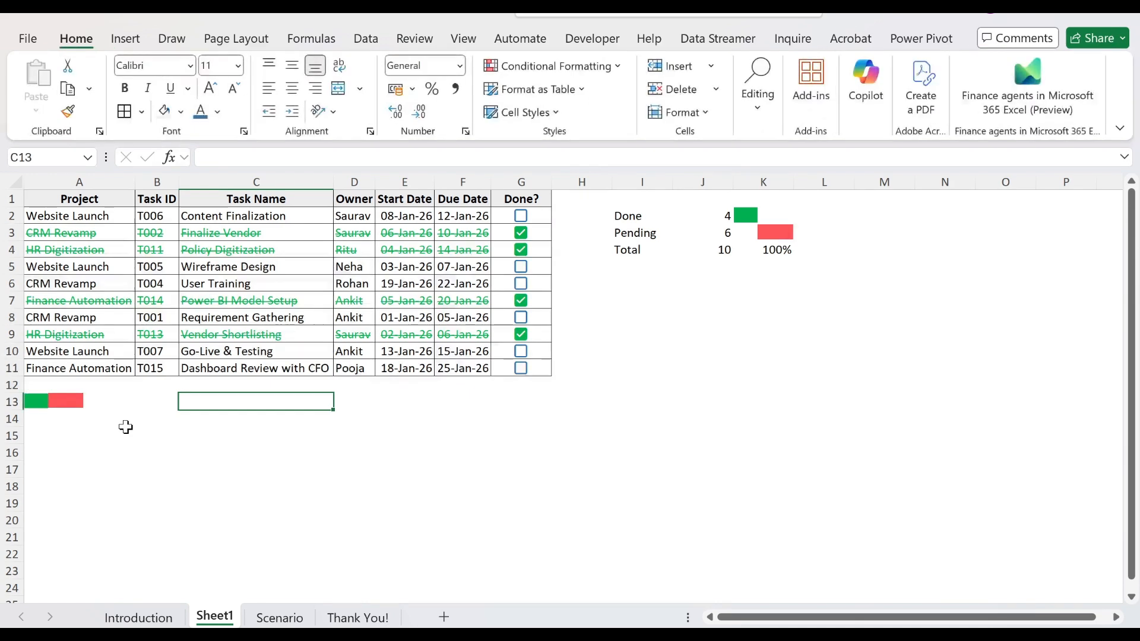
{"action": "left_click", "coordinate": [61, 402]}
{"action": "left_click", "coordinate": [67, 403]}
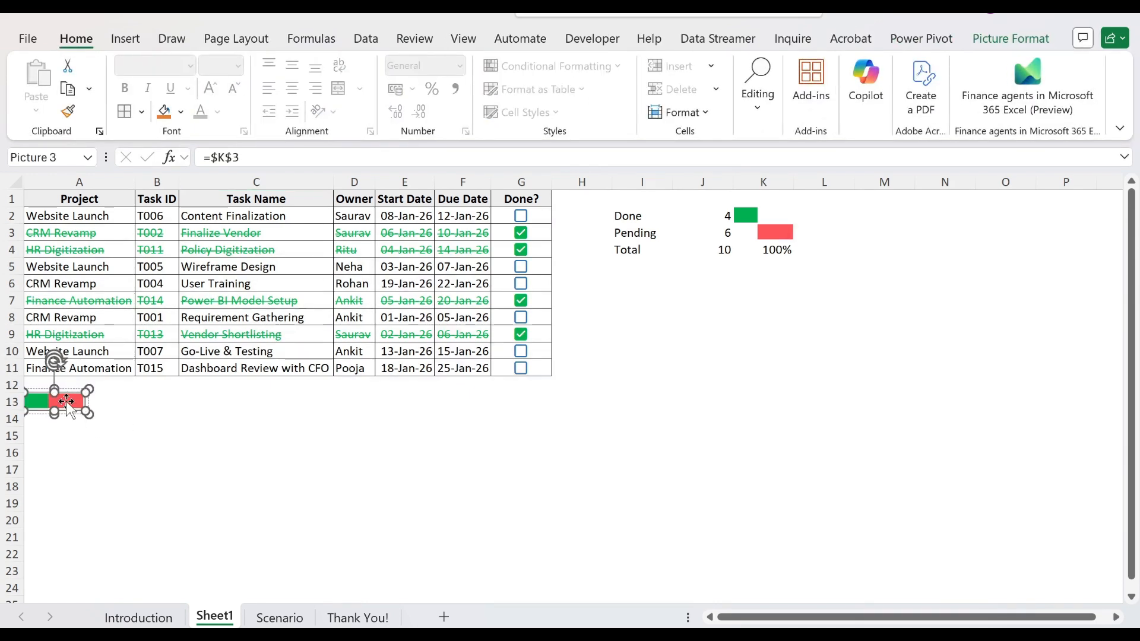
{"action": "key", "text": "Escape"}
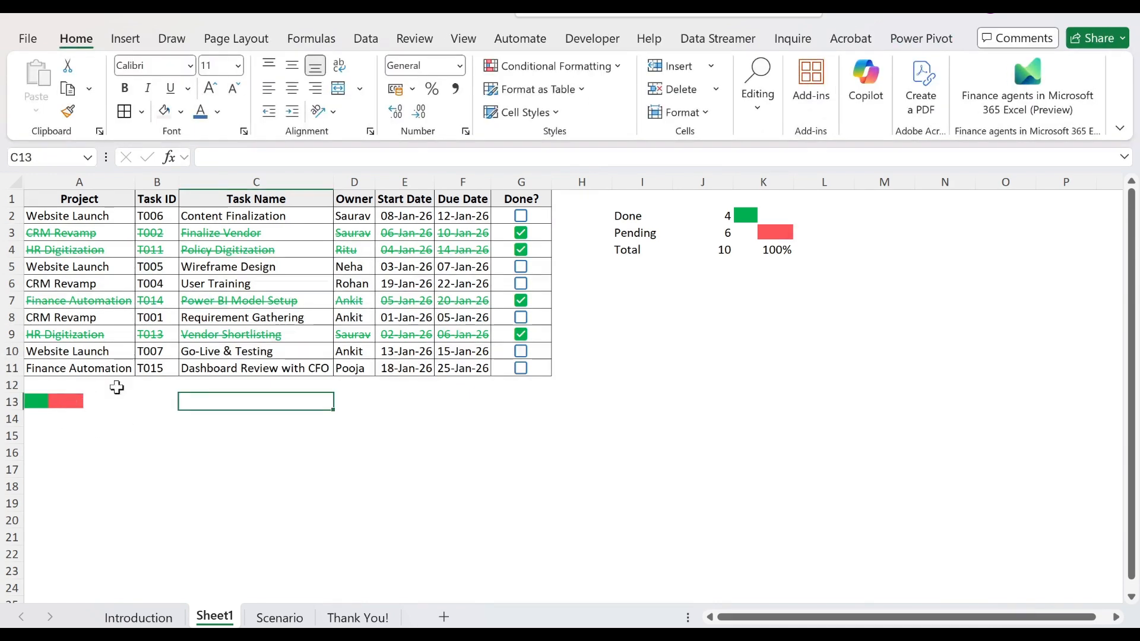
- Stretch the grouped progress bar in row 13 across columns A to G, about 15.93 cm wide and 0.74 cm high
{"action": "left_click", "coordinate": [54, 386]}
{"action": "left_click", "coordinate": [62, 402]}
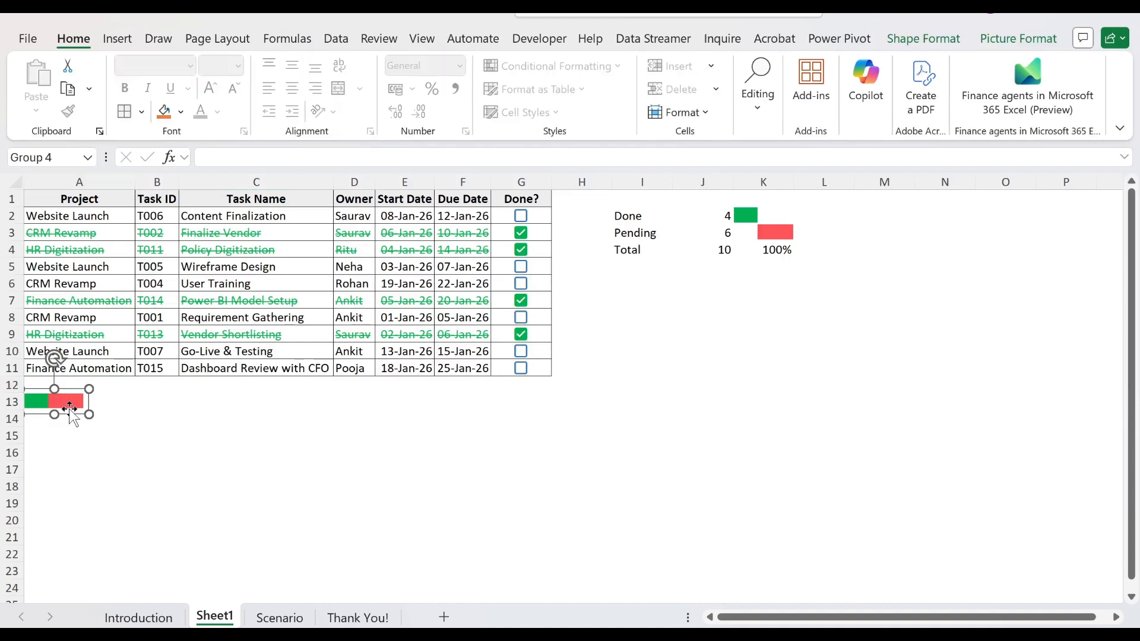
{"action": "left_click_drag", "start_coordinate": [84, 409], "coordinate": [560, 419]}
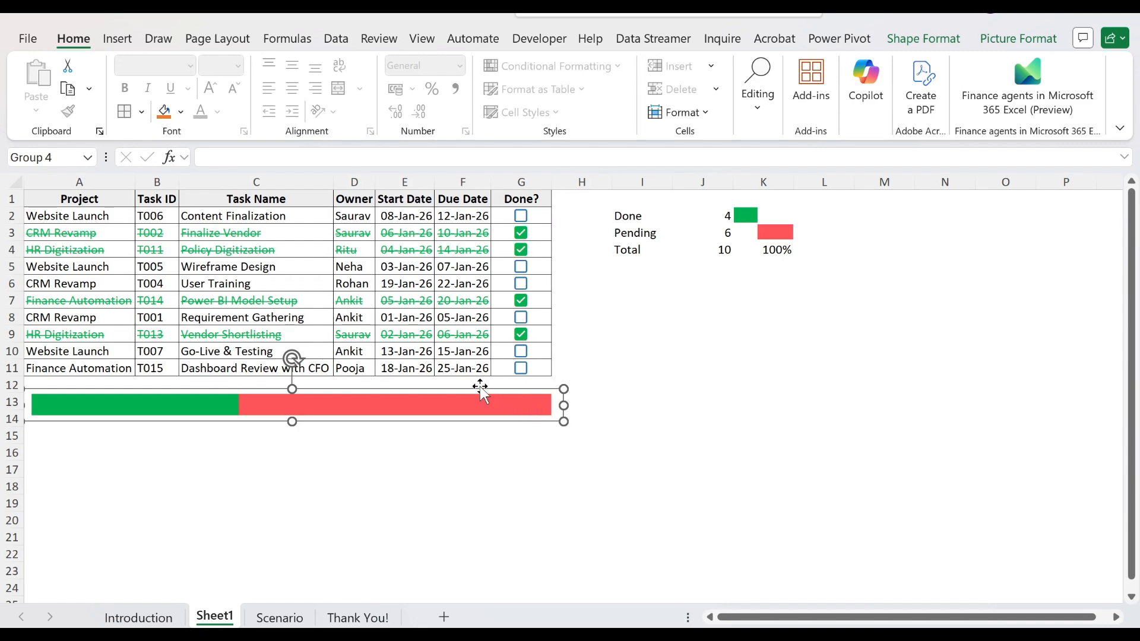
{"action": "left_click", "coordinate": [919, 37]}
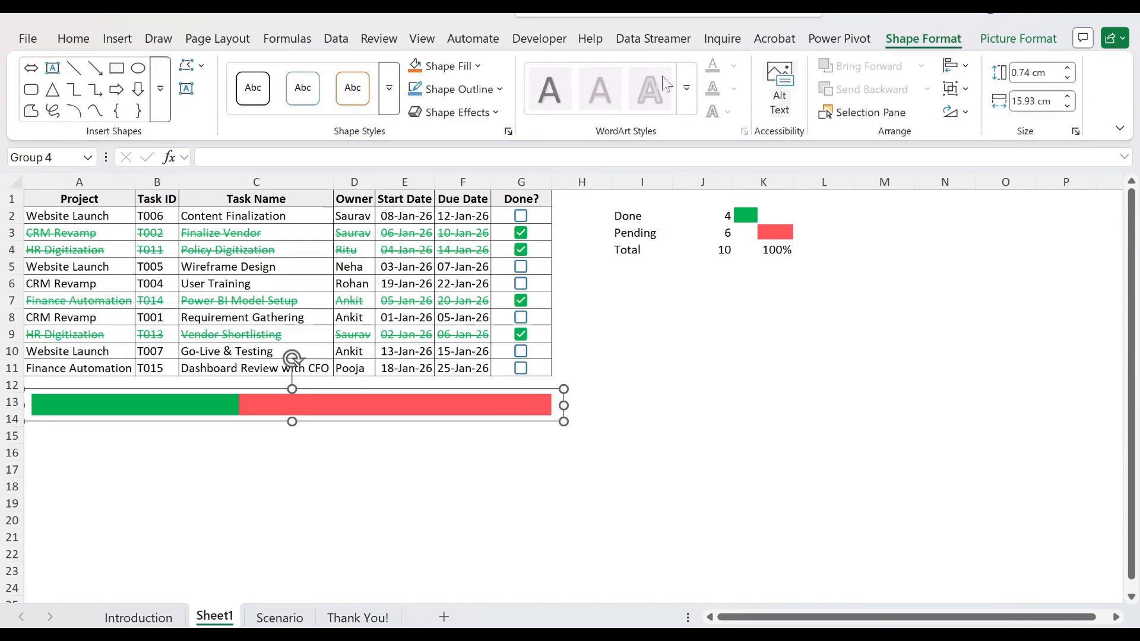
{"action": "key", "text": "Escape"}
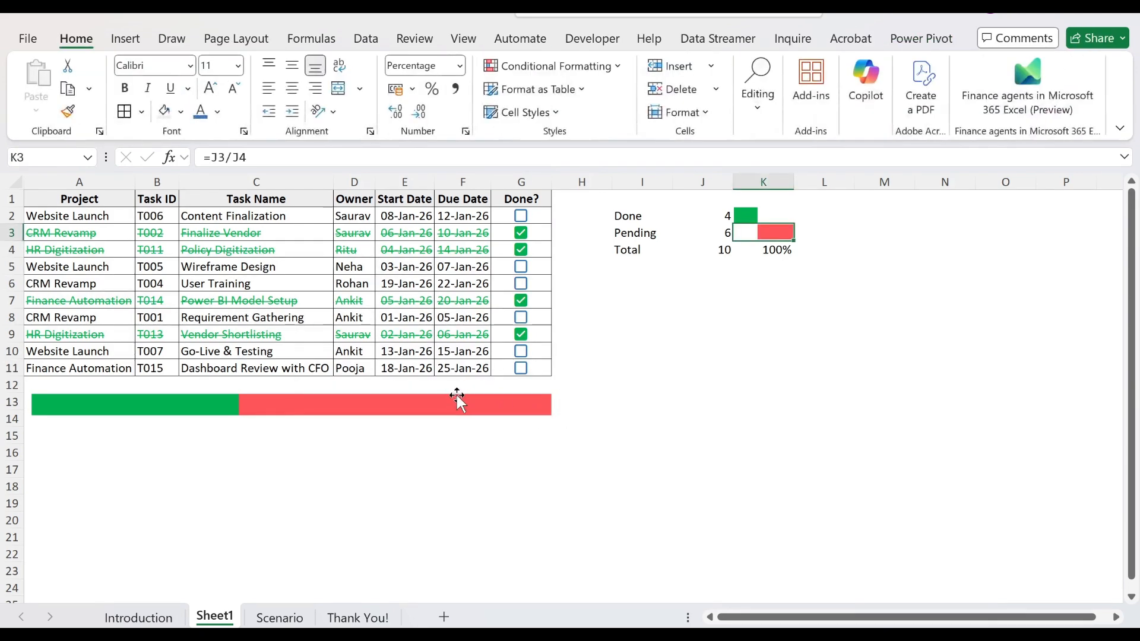
- Apply the smallest yellow glow preset to the grouped progress bar and slightly reduce the bar's height
{"action": "left_click", "coordinate": [448, 398]}
{"action": "right_click", "coordinate": [449, 398]}
{"action": "left_click", "coordinate": [509, 385]}
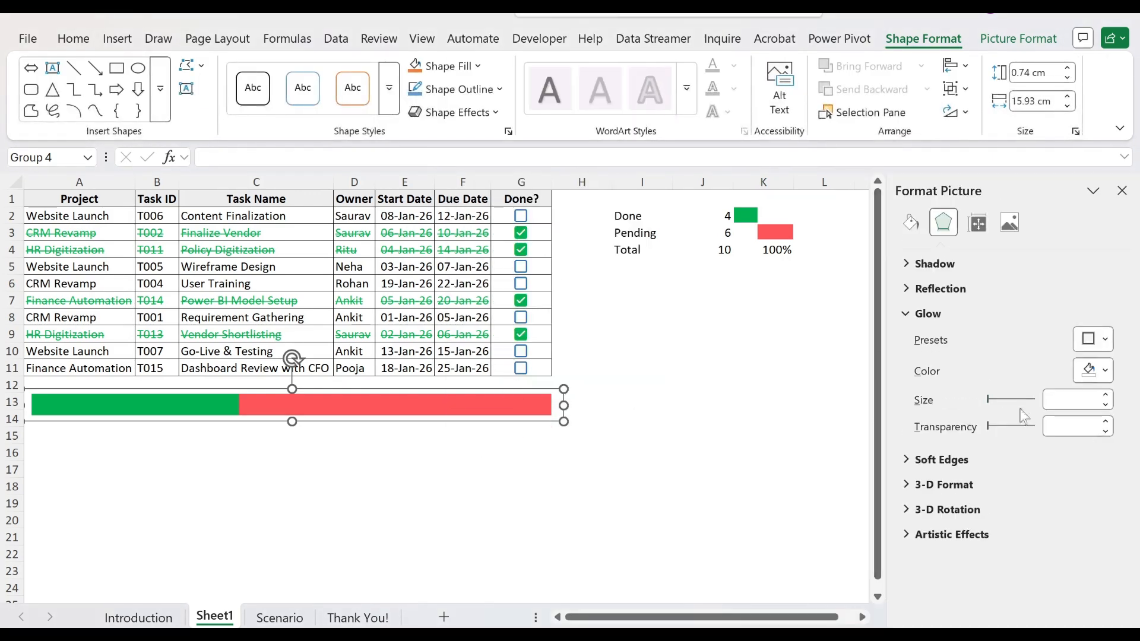
{"action": "left_click", "coordinate": [1092, 339]}
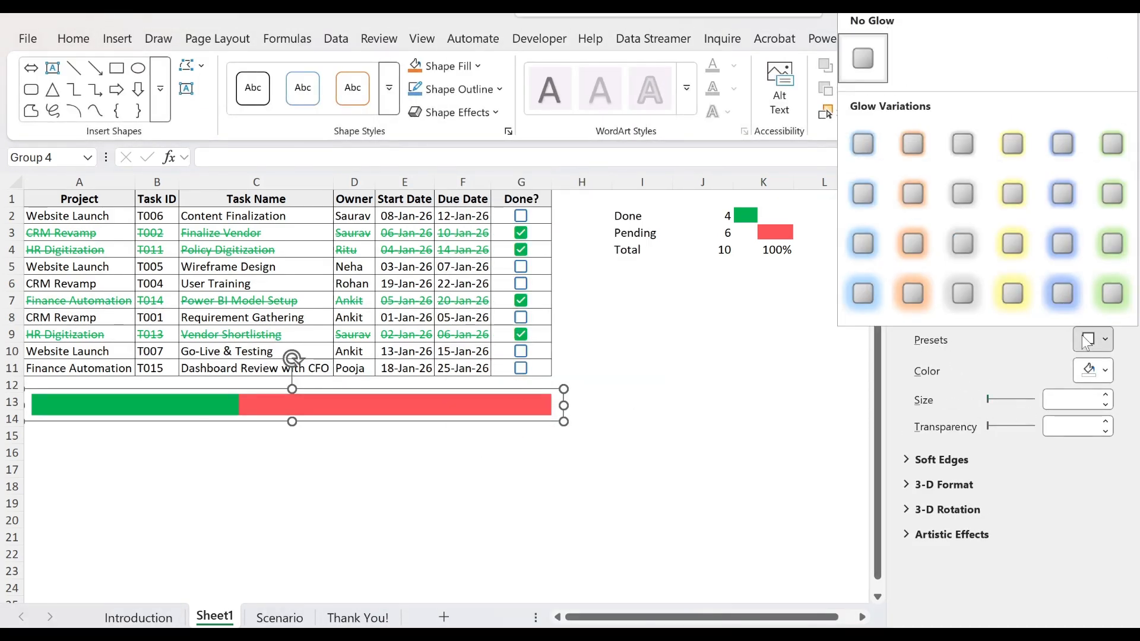
{"action": "left_click", "coordinate": [1012, 243]}
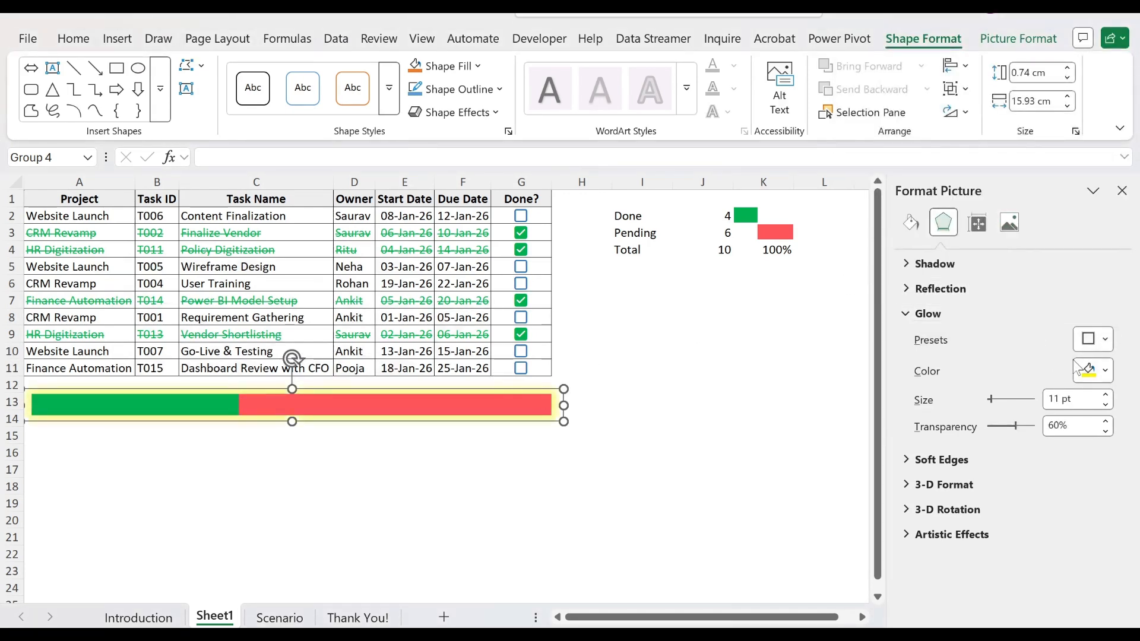
{"action": "left_click", "coordinate": [1096, 349]}
{"action": "key", "text": "Escape"}
{"action": "left_click", "coordinate": [1092, 339]}
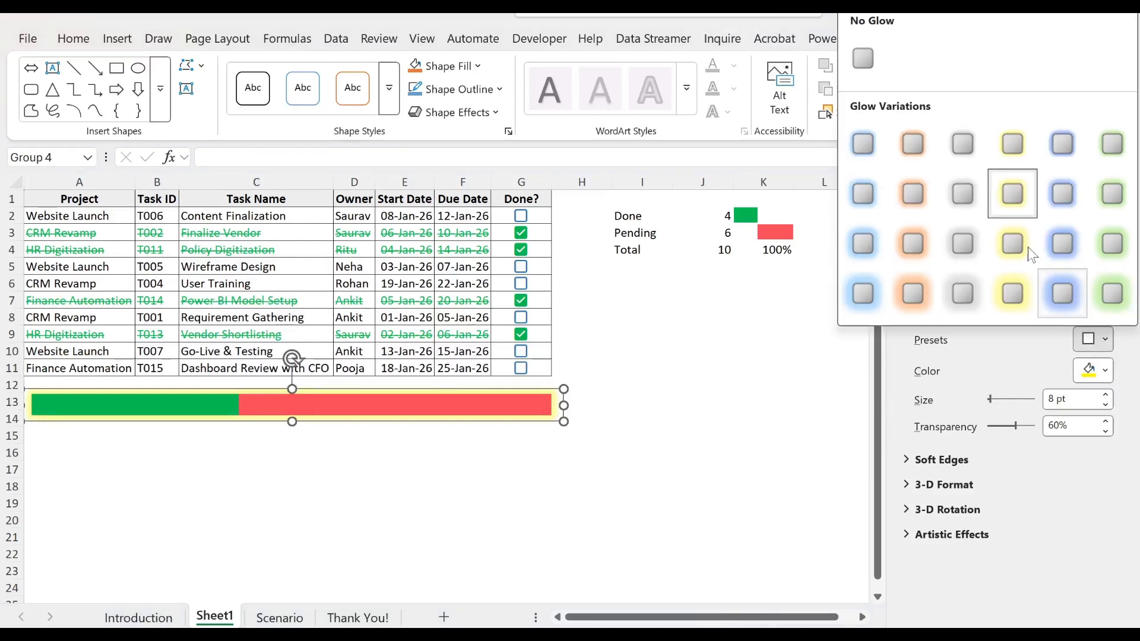
{"action": "left_click", "coordinate": [1012, 149]}
{"action": "left_click", "coordinate": [292, 419]}
{"action": "key", "text": "Escape"}
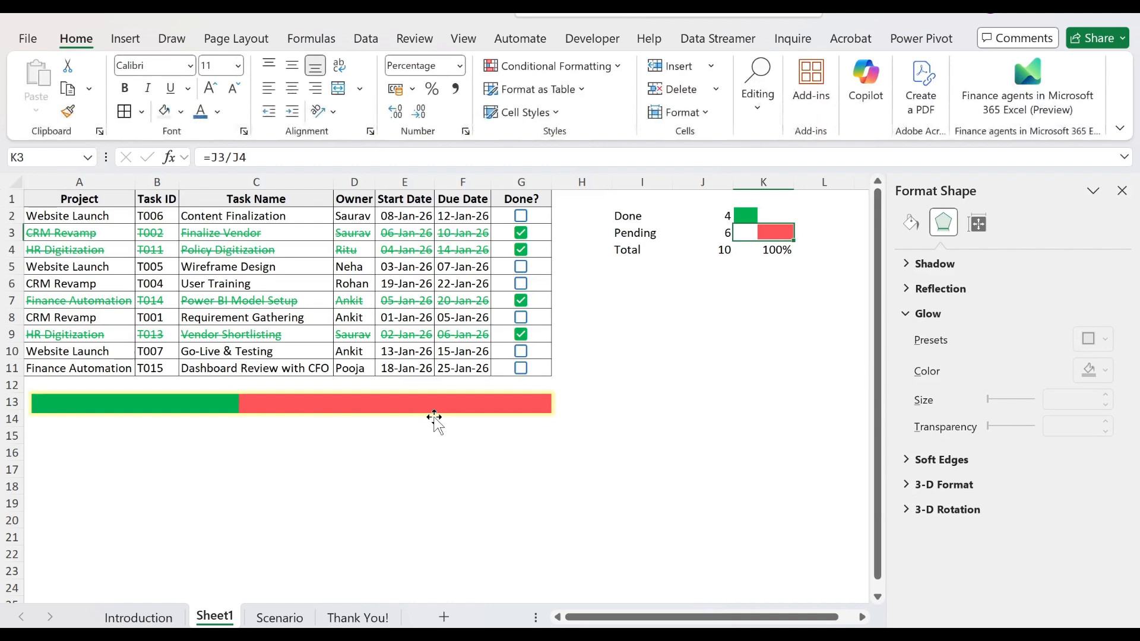
- Try hiding the summary columns I to K and undo the hiding
{"action": "left_click", "coordinate": [629, 215]}
{"action": "left_click_drag", "start_coordinate": [629, 215], "coordinate": [771, 252]}
{"action": "key", "text": "ctrl+0"}
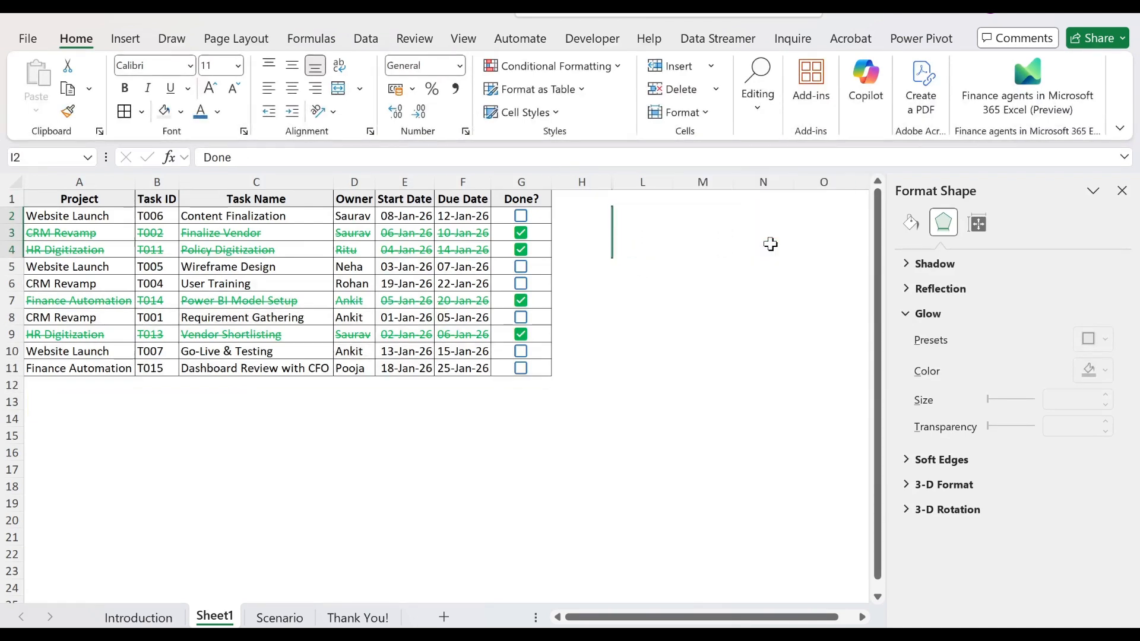
{"action": "key", "text": "ctrl+z"}
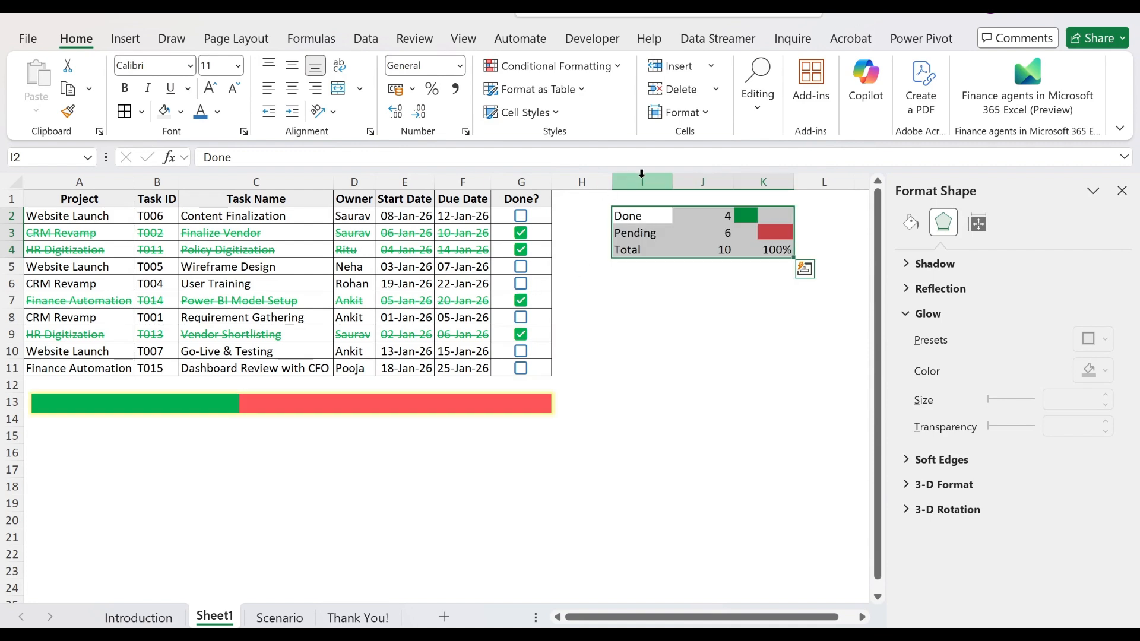
- Insert six blank columns before column I to move the Done, Pending and Total summary away from the task table
{"action": "left_click", "coordinate": [644, 177]}
{"action": "key", "text": "ctrl+shift+plus"}
{"action": "key", "text": "ctrl+shift+plus"}
{"action": "key", "text": "ctrl+shift+plus"}
{"action": "key", "text": "ctrl+shift+plus"}
{"action": "key", "text": "ctrl+shift+plus"}
{"action": "key", "text": "ctrl+shift+plus"}
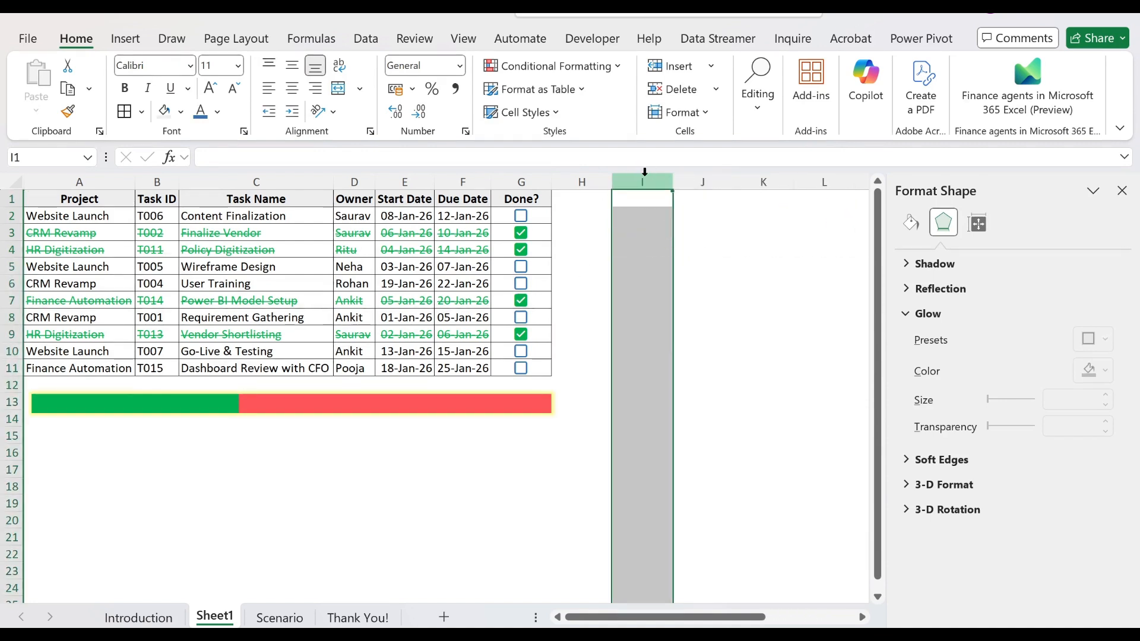
- Check the relocated summary block starting at O2 and return to the task table at A2
{"action": "scroll", "coordinate": [715, 276], "scroll_direction": "right", "scroll_amount": 3}
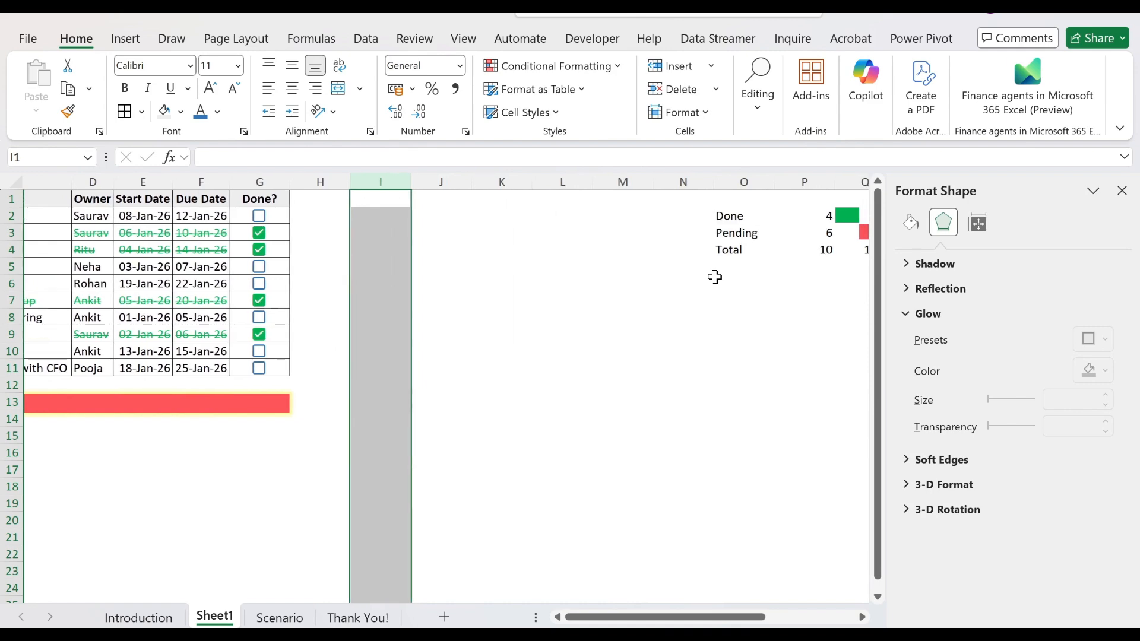
{"action": "scroll", "coordinate": [714, 276], "scroll_direction": "left", "scroll_amount": 3}
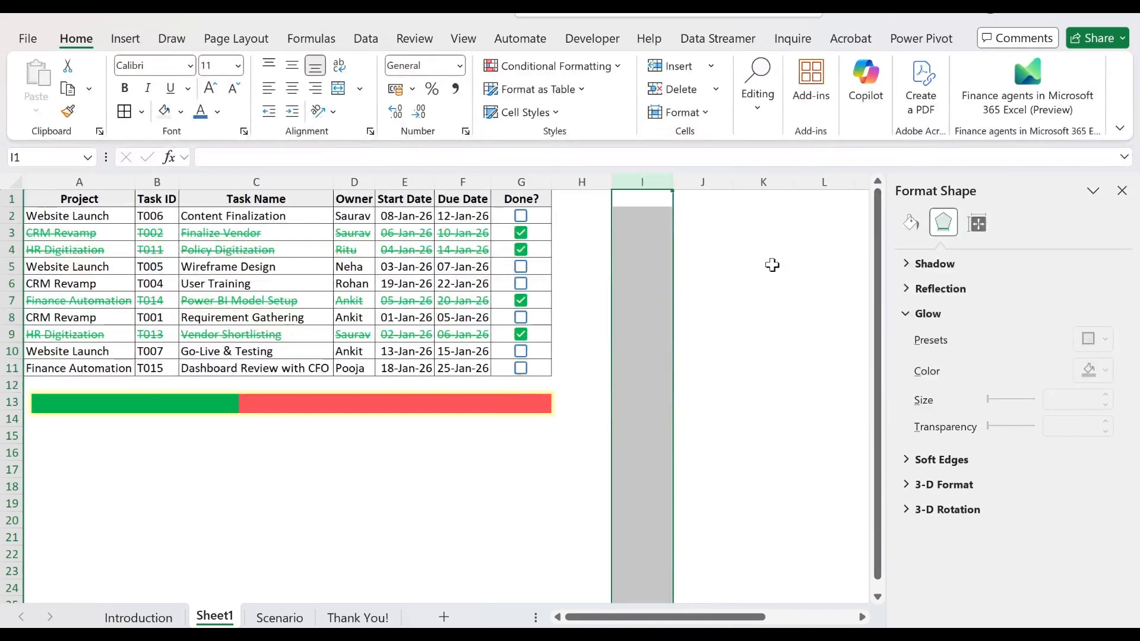
{"action": "key", "text": "Down"}
{"action": "key", "text": "ctrl+Right"}
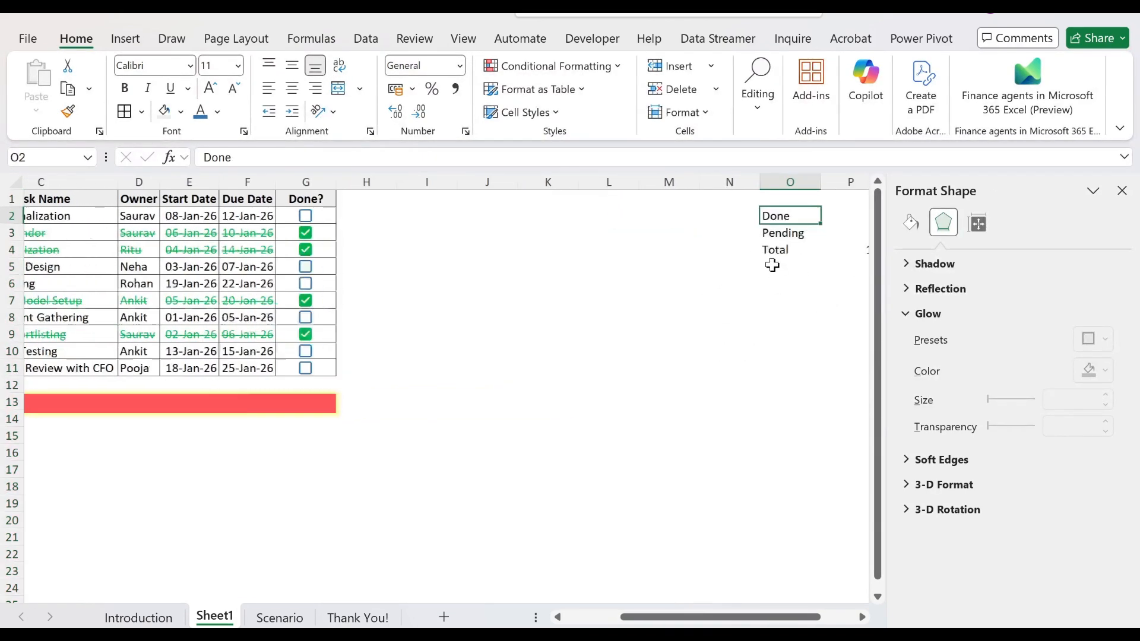
{"action": "key", "text": "shift+Right"}
{"action": "key", "text": "shift+Right"}
{"action": "key", "text": "Home"}
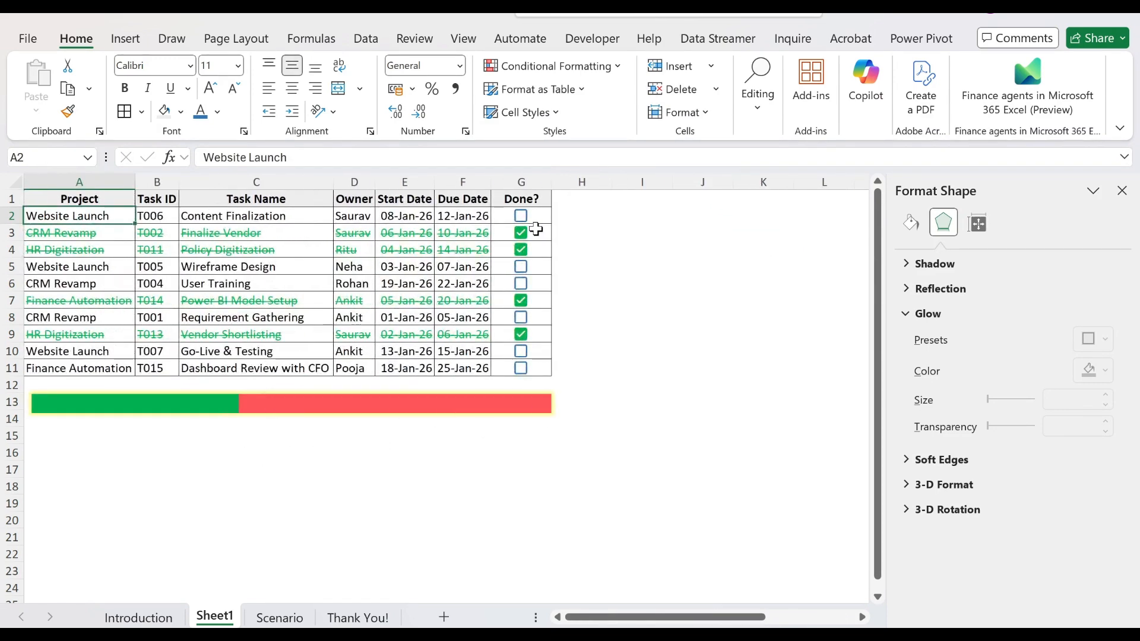
- Mark tasks T006, T005, T004 and T001 as done to test the progress bar
{"action": "left_click", "coordinate": [521, 217]}
{"action": "left_click", "coordinate": [521, 266]}
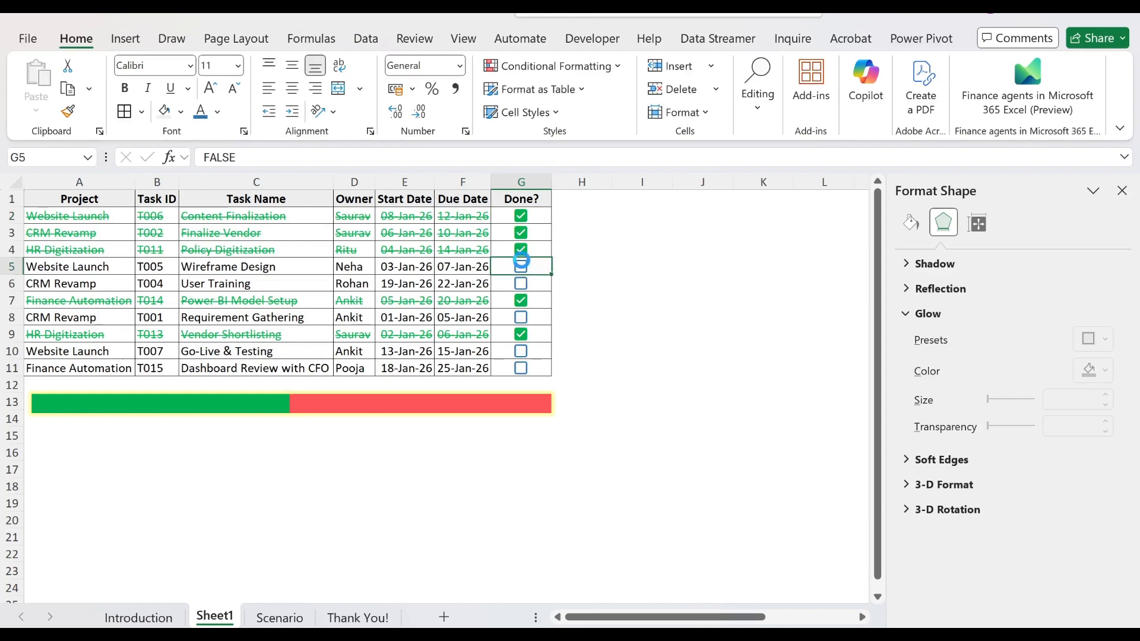
{"action": "left_click", "coordinate": [521, 285]}
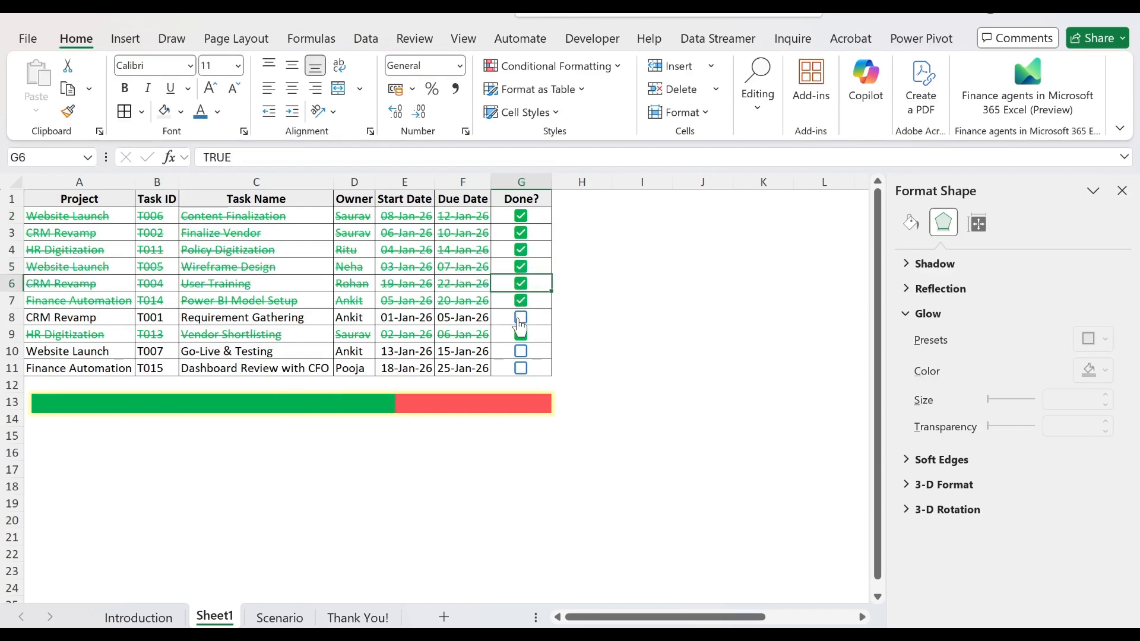
{"action": "left_click", "coordinate": [520, 317]}
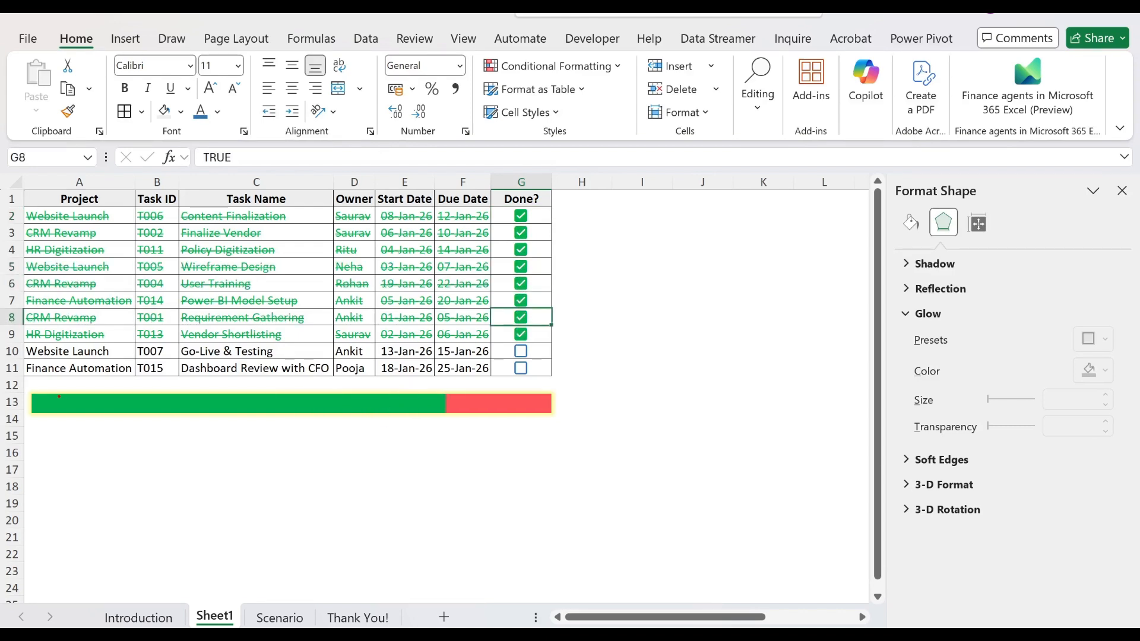
- Review the progress bar against the completed tasks and switch to the Thank You! sheet
{"action": "mouse_move", "coordinate": [29, 386]}
{"action": "left_mouse_down"}
{"action": "mouse_move", "coordinate": [238, 441]}
{"action": "mouse_move", "coordinate": [636, 430]}
{"action": "left_mouse_up"}
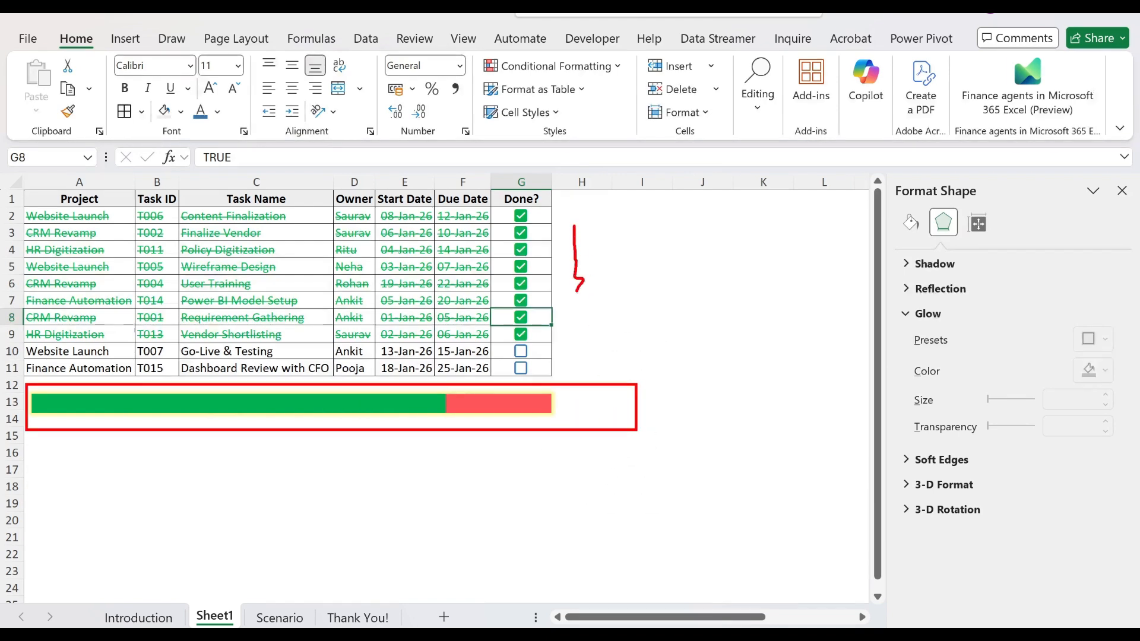
{"action": "mouse_move", "coordinate": [602, 182]}
{"action": "left_mouse_down"}
{"action": "mouse_move", "coordinate": [621, 300]}
{"action": "mouse_move", "coordinate": [604, 375]}
{"action": "left_mouse_up"}
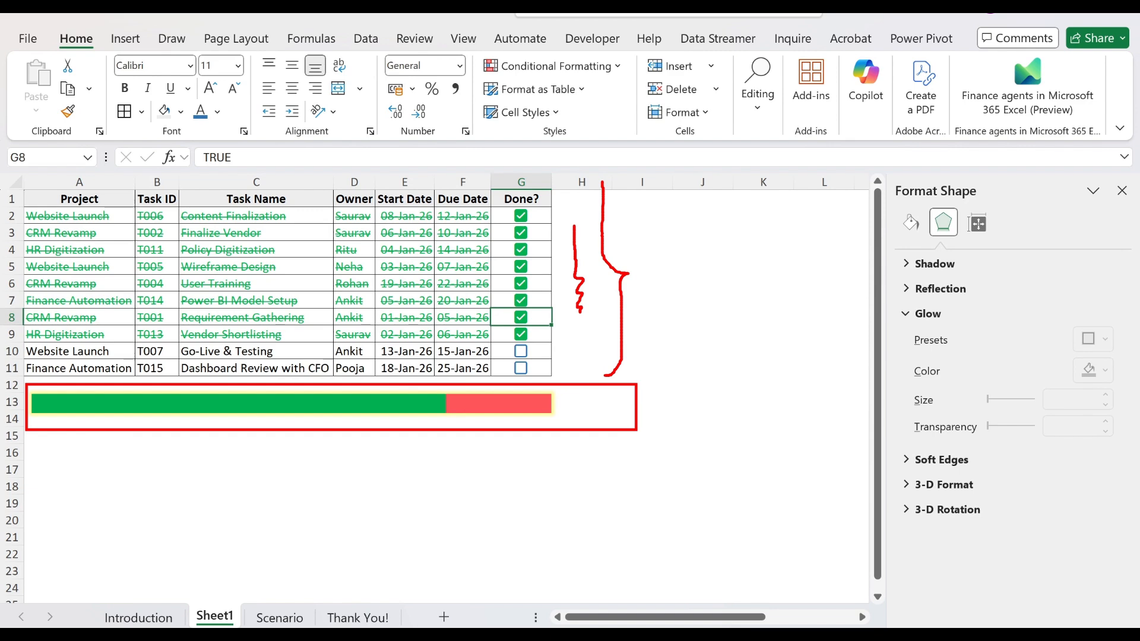
{"action": "key", "text": "Escape"}
{"action": "key", "text": "ctrl+Page_Down"}
{"action": "key", "text": "ctrl+Page_Down"}
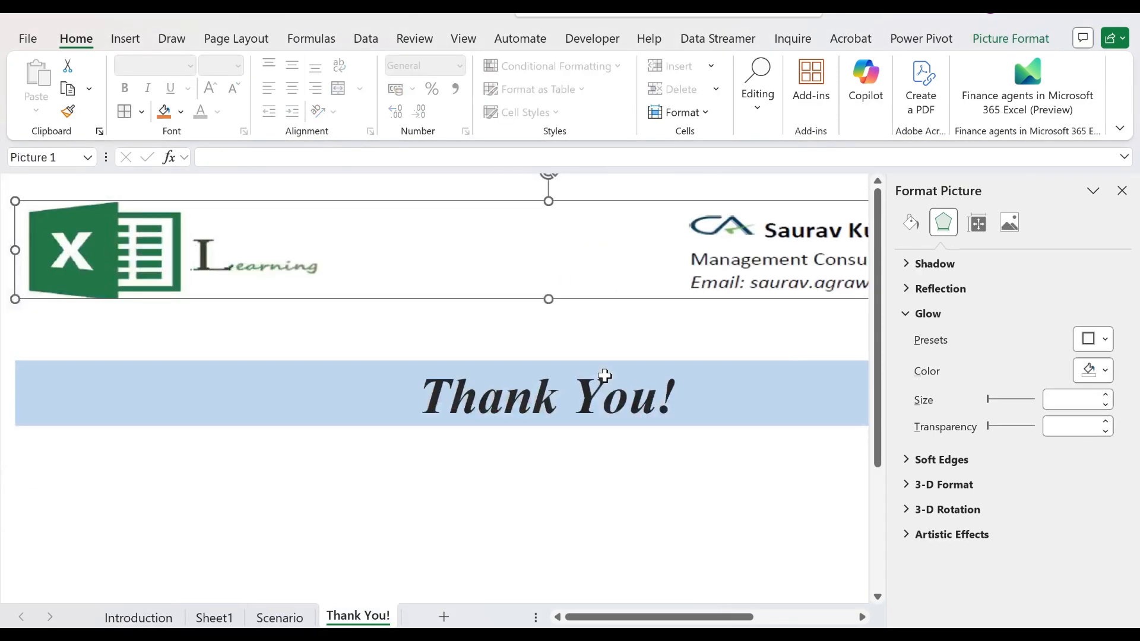